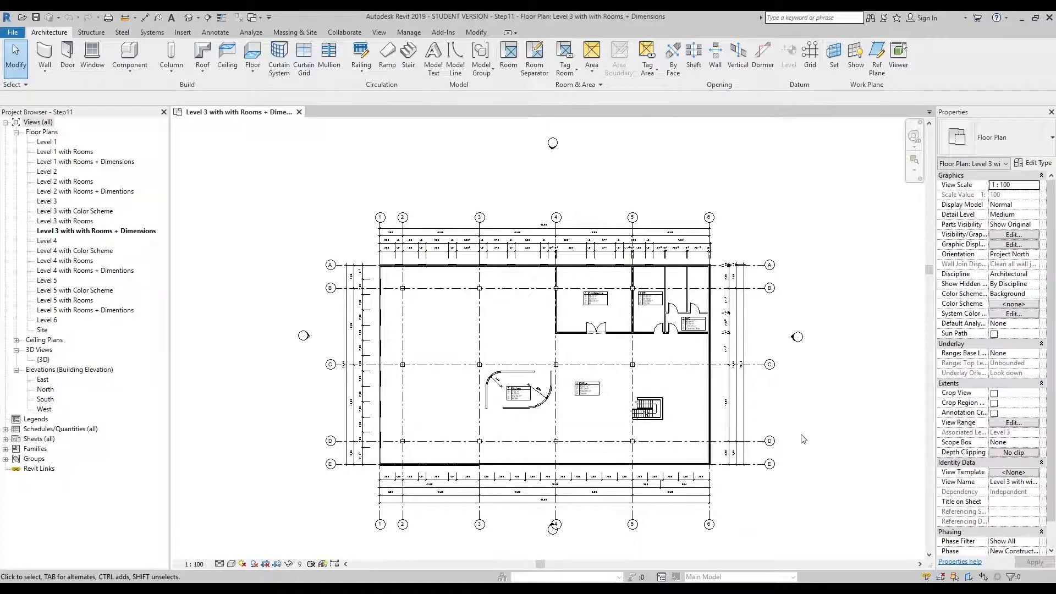
Step: Examine the Level 3 plan's dimension strings and the junction of the curtain wall and exterior wall at grids A and 1
{"action": "middle_click", "coordinate": [269, 255]}
{"action": "middle_click_drag", "start_coordinate": [269, 254], "coordinate": [266, 223]}
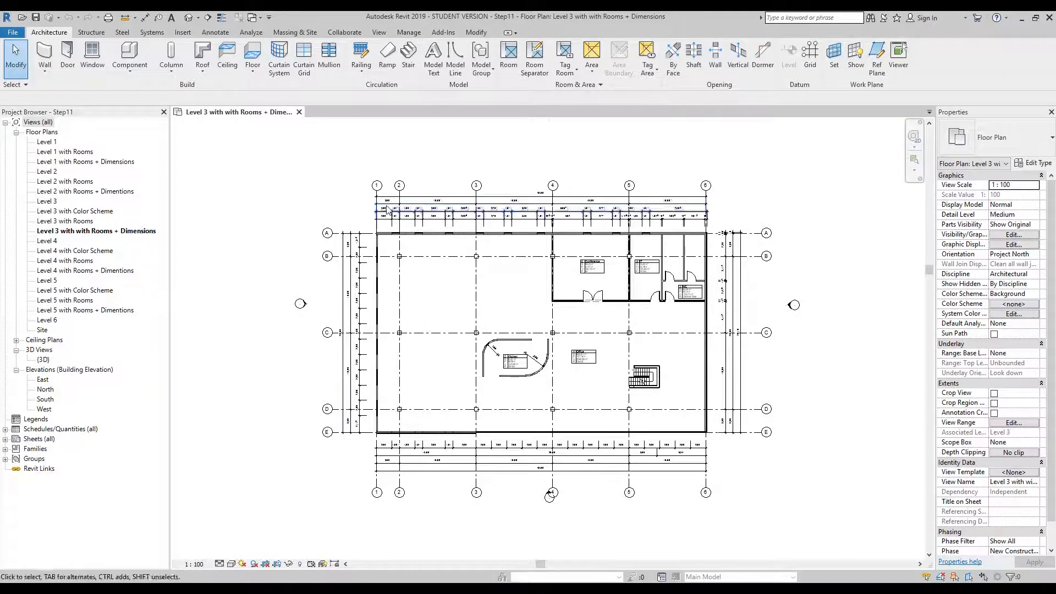
{"action": "scroll", "coordinate": [393, 209], "scroll_direction": "up", "scroll_amount": 3}
{"action": "scroll", "coordinate": [393, 209], "scroll_direction": "up", "scroll_amount": 3}
{"action": "scroll", "coordinate": [440, 275], "scroll_direction": "down", "scroll_amount": 4}
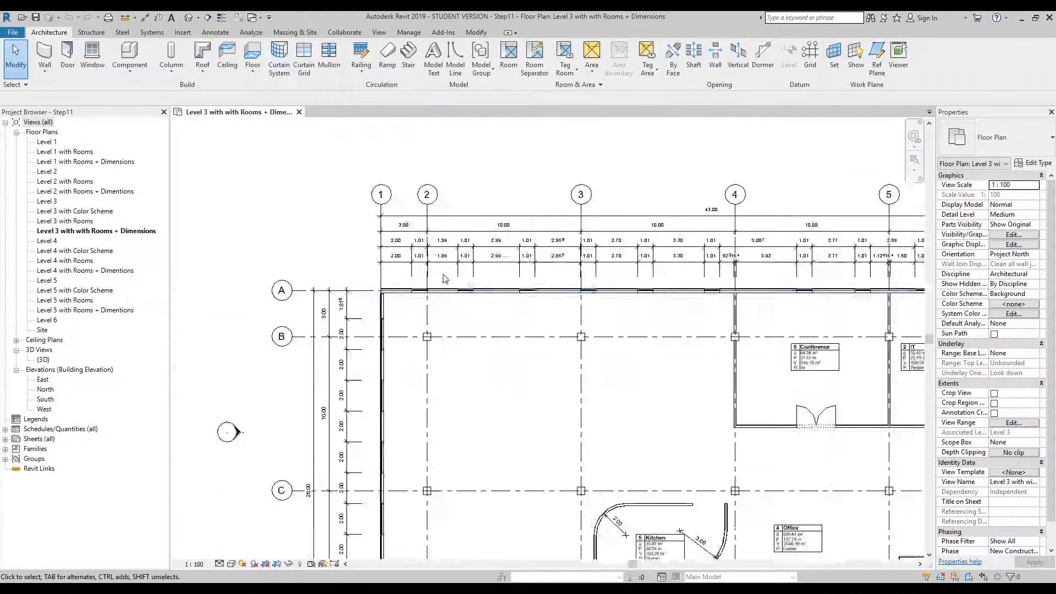
{"action": "scroll", "coordinate": [509, 421], "scroll_direction": "down", "scroll_amount": 3}
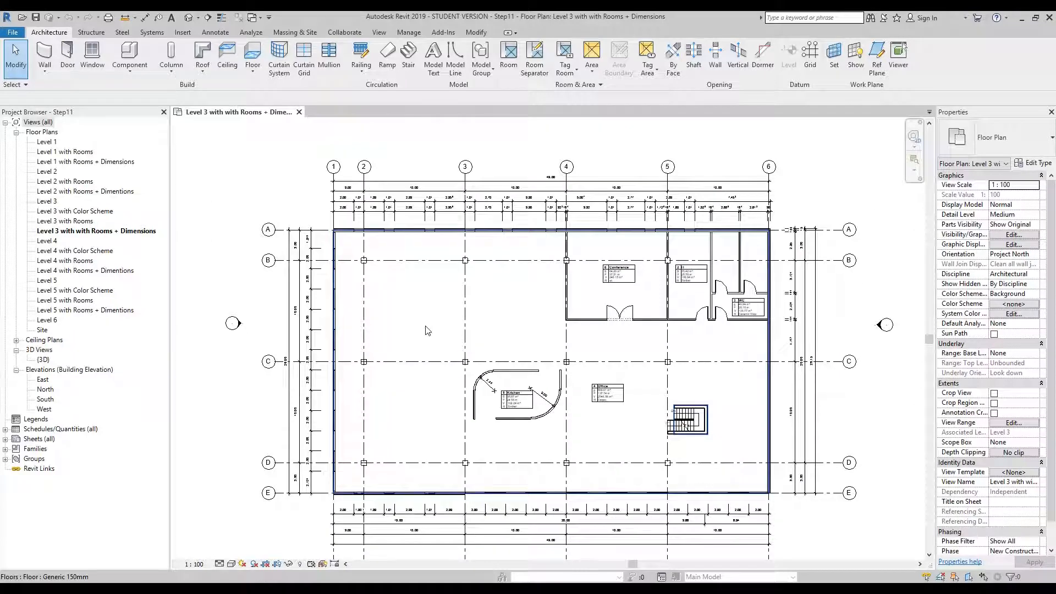
{"action": "middle_click_drag", "start_coordinate": [445, 322], "coordinate": [438, 314]}
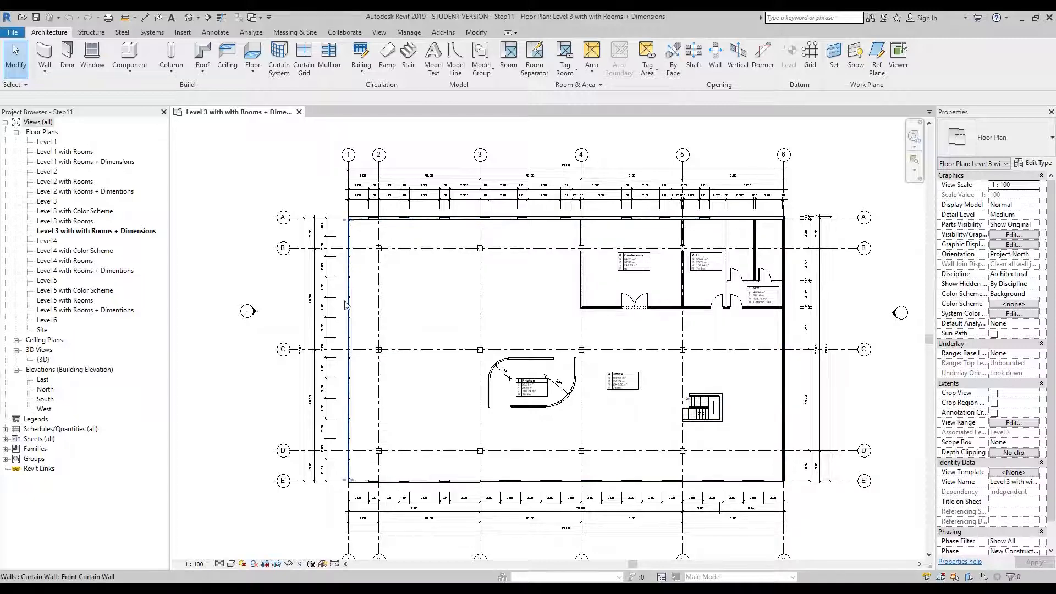
{"action": "scroll", "coordinate": [346, 304], "scroll_direction": "up", "scroll_amount": 10}
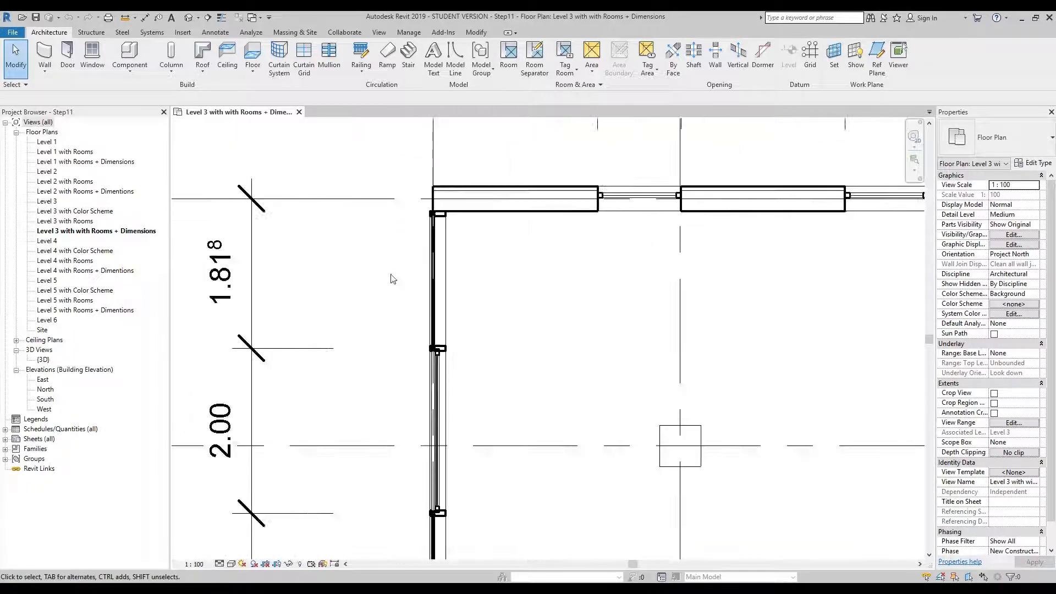
{"action": "middle_click_drag", "start_coordinate": [393, 279], "coordinate": [442, 276]}
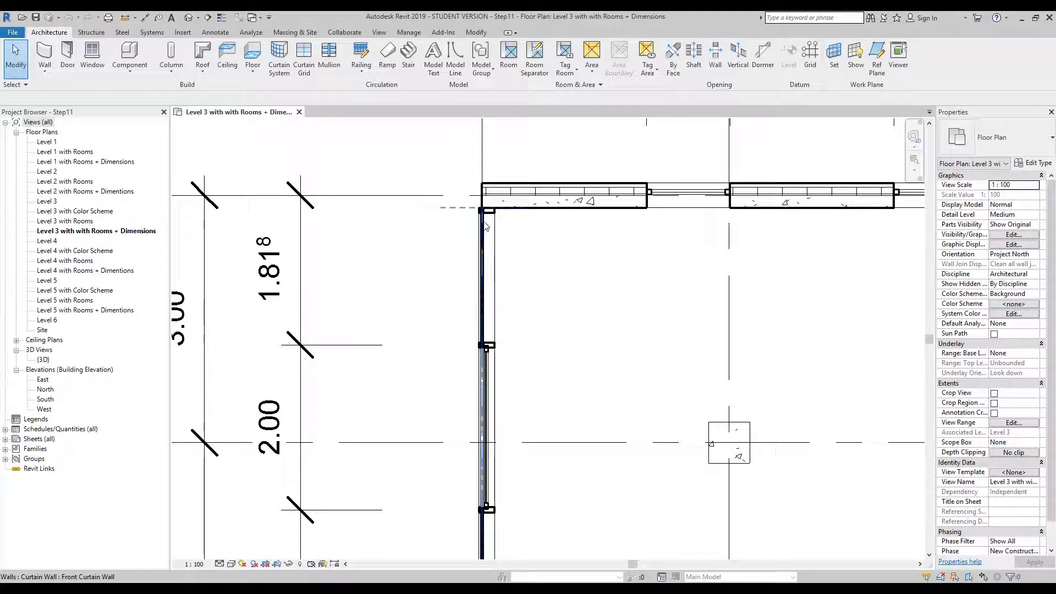
{"action": "scroll", "coordinate": [436, 284], "scroll_direction": "down", "scroll_amount": 4}
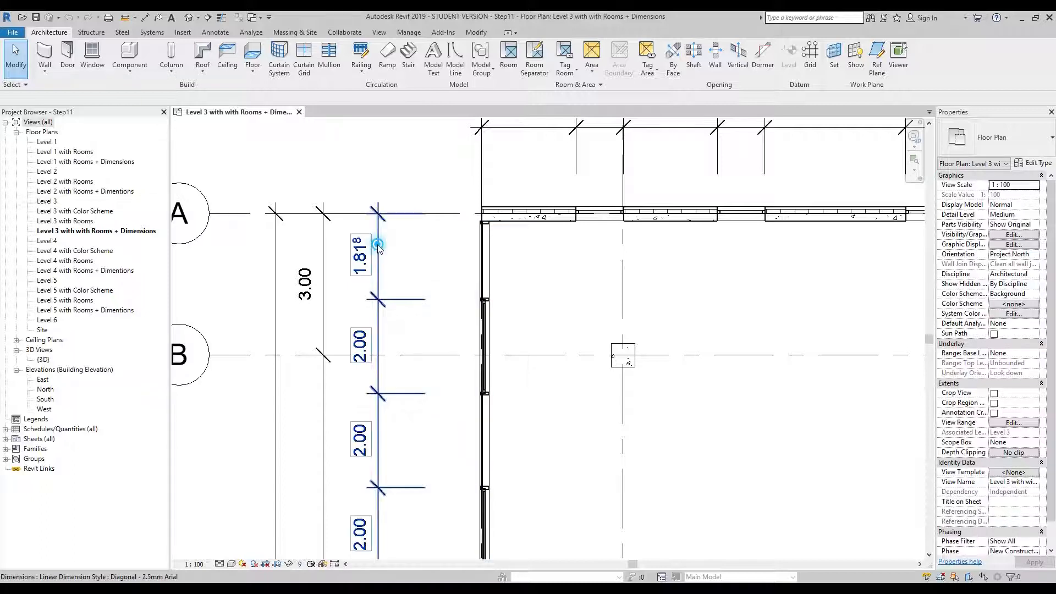
{"action": "left_click", "coordinate": [380, 249]}
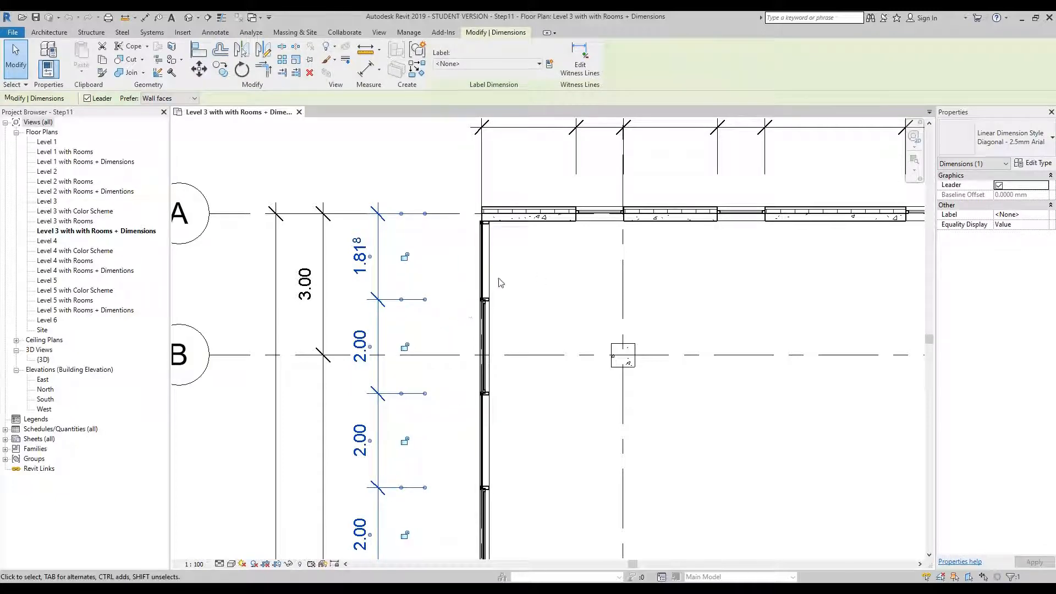
{"action": "left_click", "coordinate": [542, 268]}
{"action": "scroll", "coordinate": [540, 270], "scroll_direction": "down", "scroll_amount": 2}
{"action": "scroll", "coordinate": [539, 270], "scroll_direction": "down", "scroll_amount": 2}
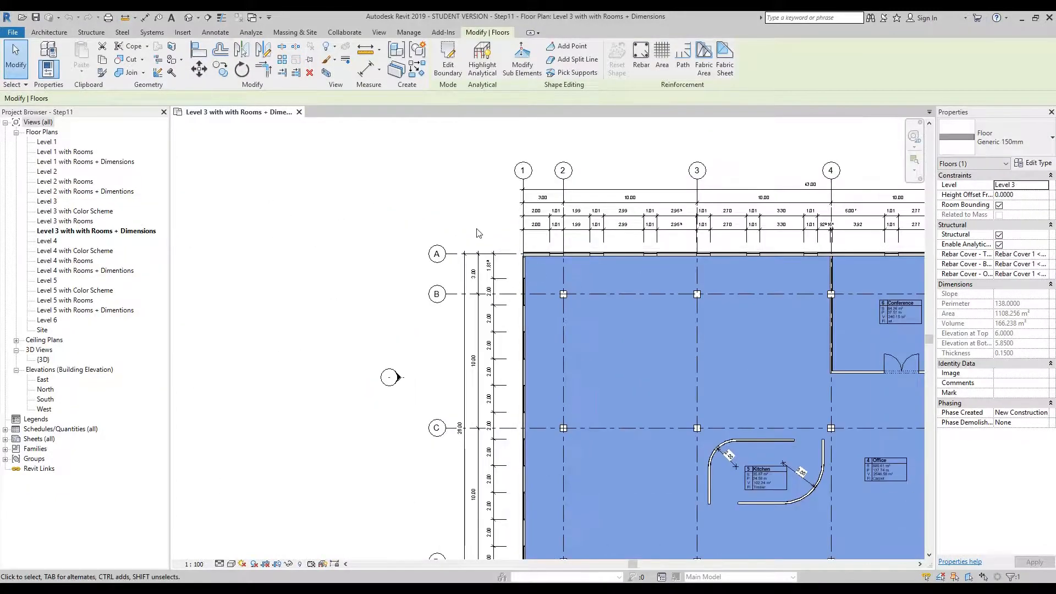
{"action": "key", "text": "Escape"}
{"action": "scroll", "coordinate": [385, 193], "scroll_direction": "down", "scroll_amount": 2}
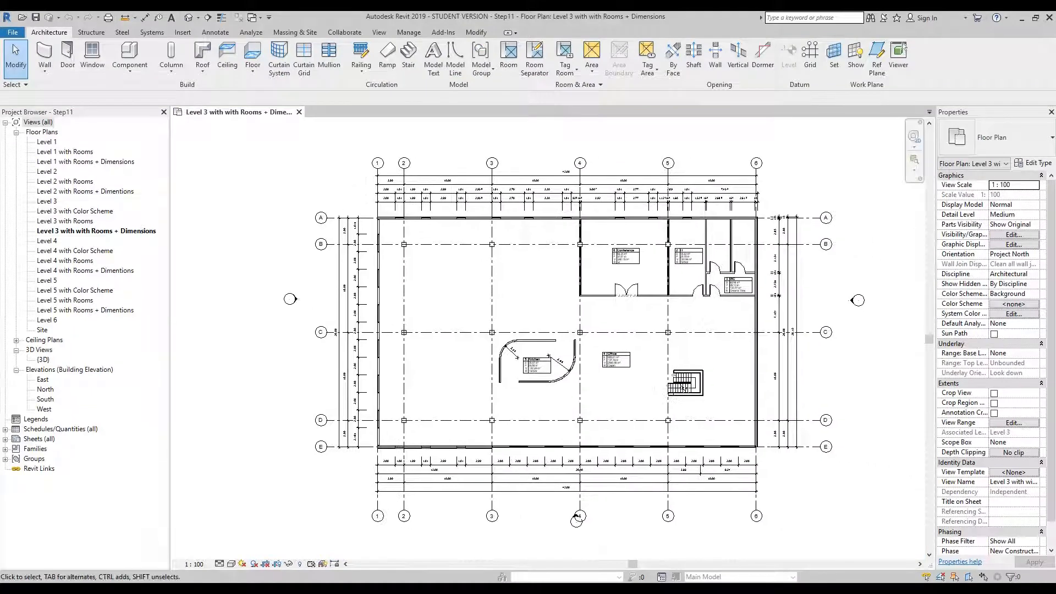
Step: Turn off selecting elements by face
{"action": "middle_click_drag", "start_coordinate": [851, 292], "coordinate": [844, 287]}
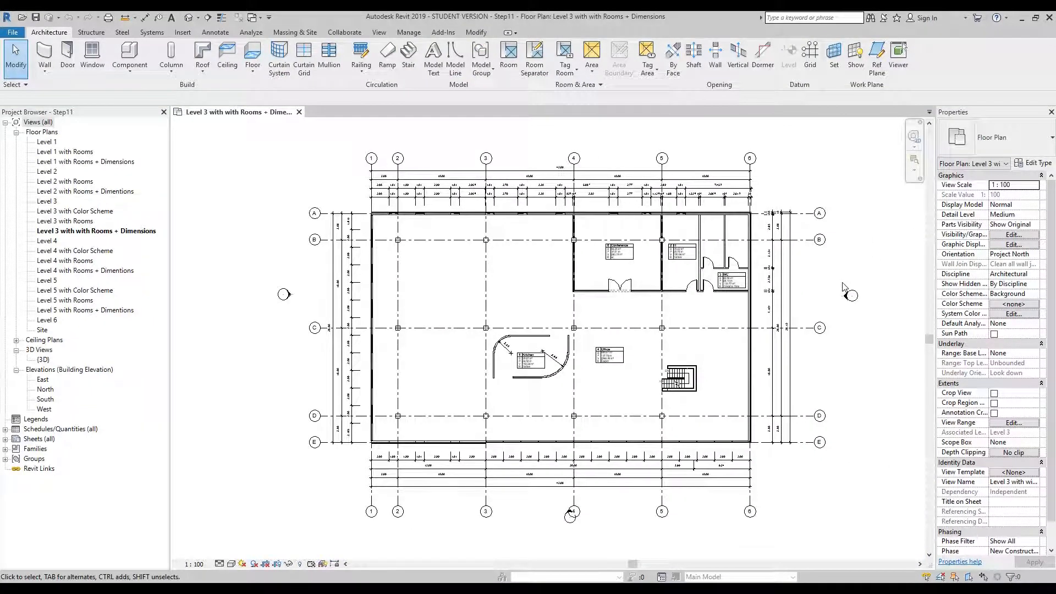
{"action": "scroll", "coordinate": [373, 447], "scroll_direction": "up", "scroll_amount": 5}
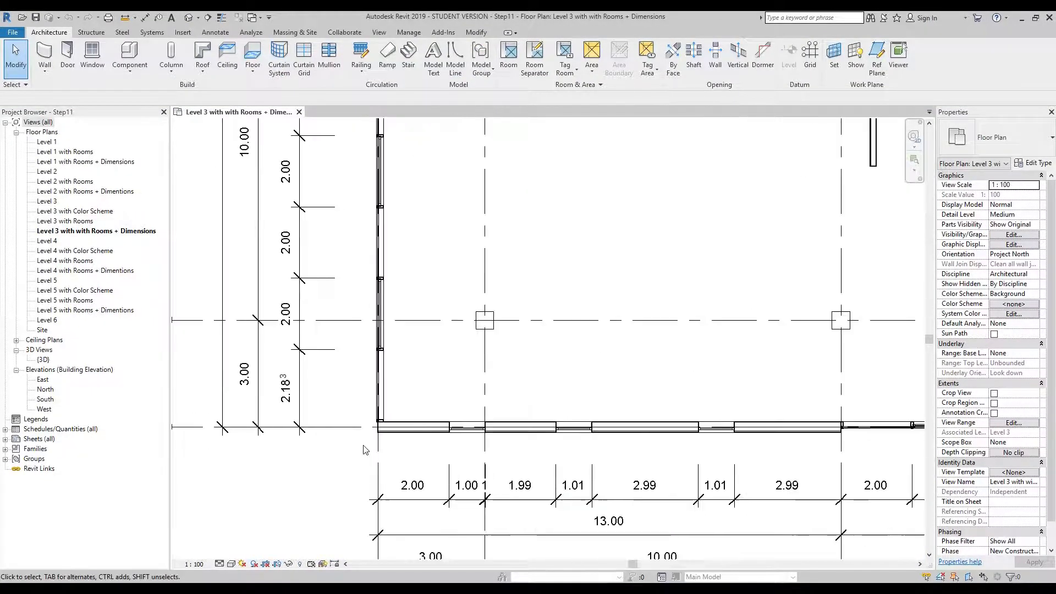
{"action": "scroll", "coordinate": [376, 445], "scroll_direction": "up", "scroll_amount": 3}
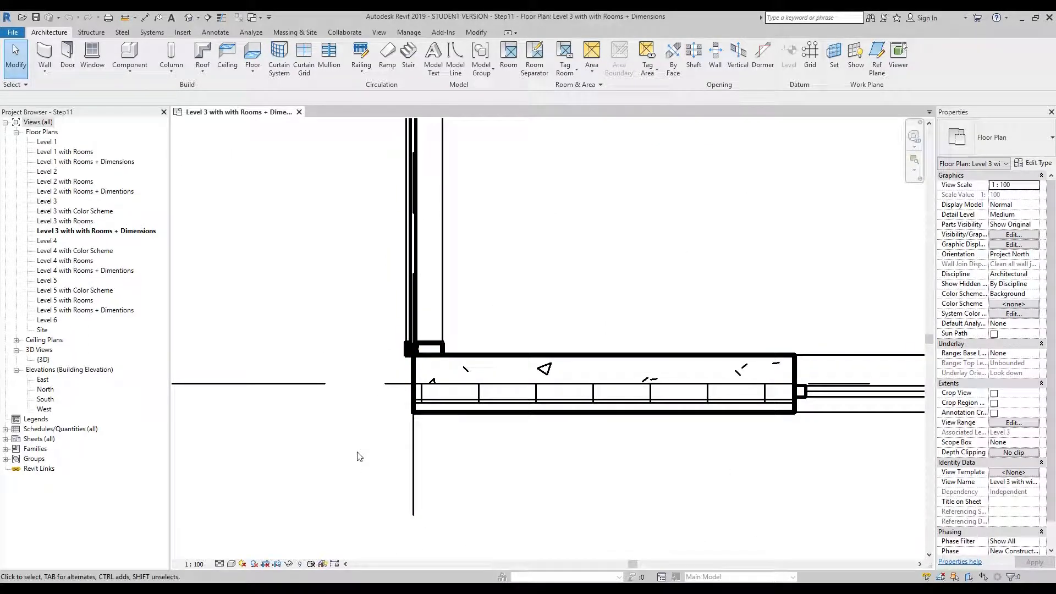
{"action": "left_click", "coordinate": [969, 578]}
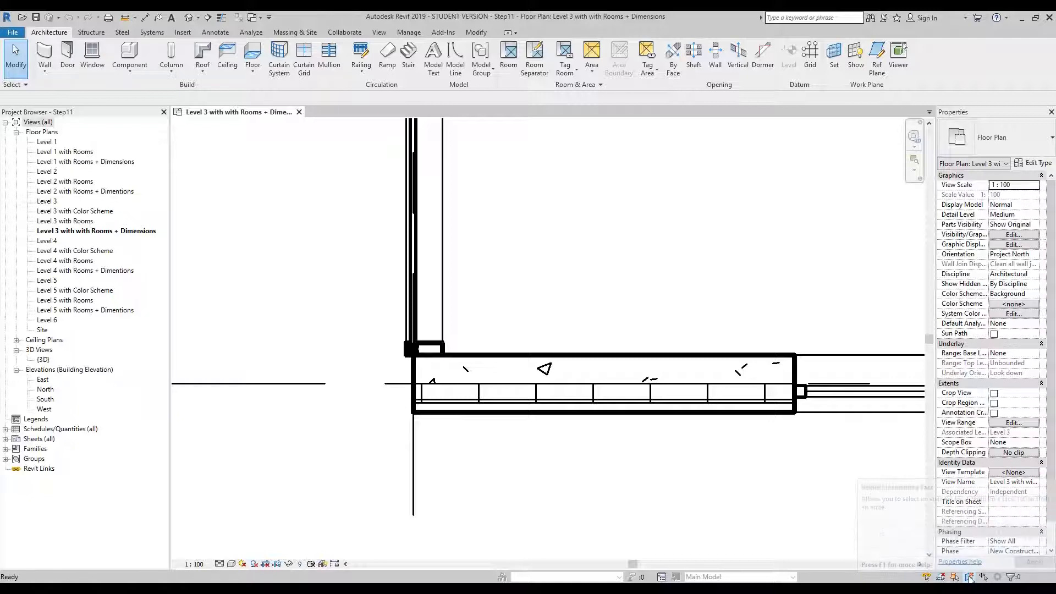
Step: Open the layer structure of the exterior wall along grid E, starting at grid 1, for editing and show its preview
{"action": "scroll", "coordinate": [510, 446], "scroll_direction": "down", "scroll_amount": 5}
{"action": "middle_click_drag", "start_coordinate": [413, 482], "coordinate": [374, 380]}
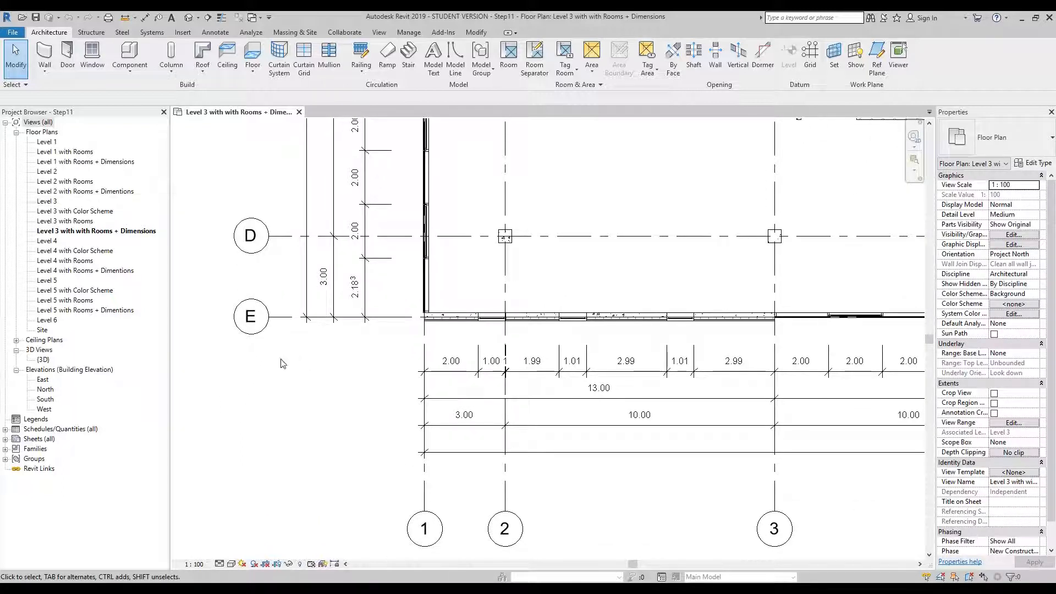
{"action": "scroll", "coordinate": [443, 289], "scroll_direction": "up", "scroll_amount": 5}
{"action": "scroll", "coordinate": [496, 274], "scroll_direction": "up", "scroll_amount": 1}
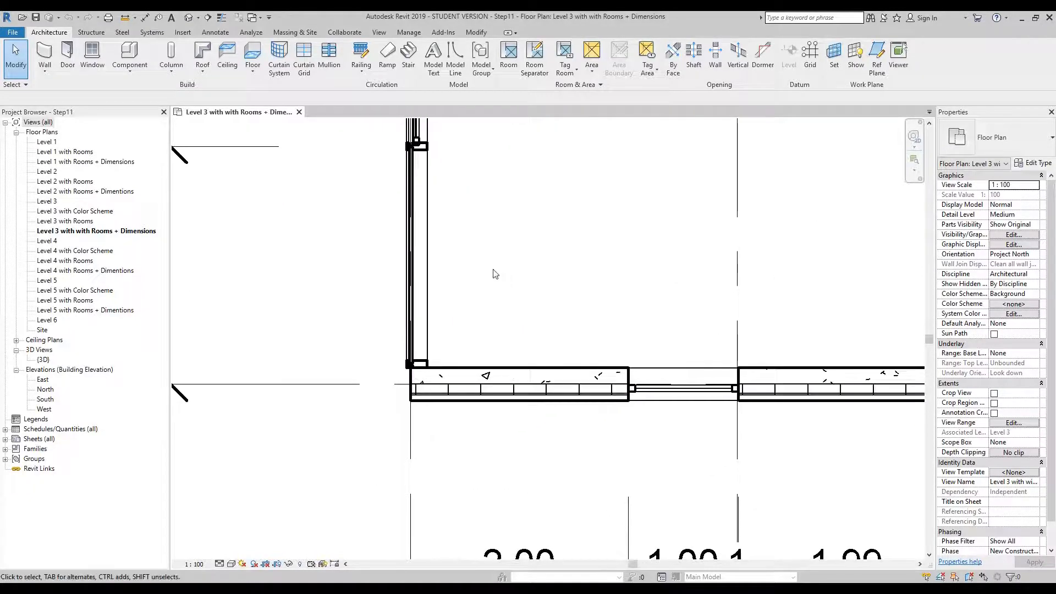
{"action": "left_click", "coordinate": [508, 373]}
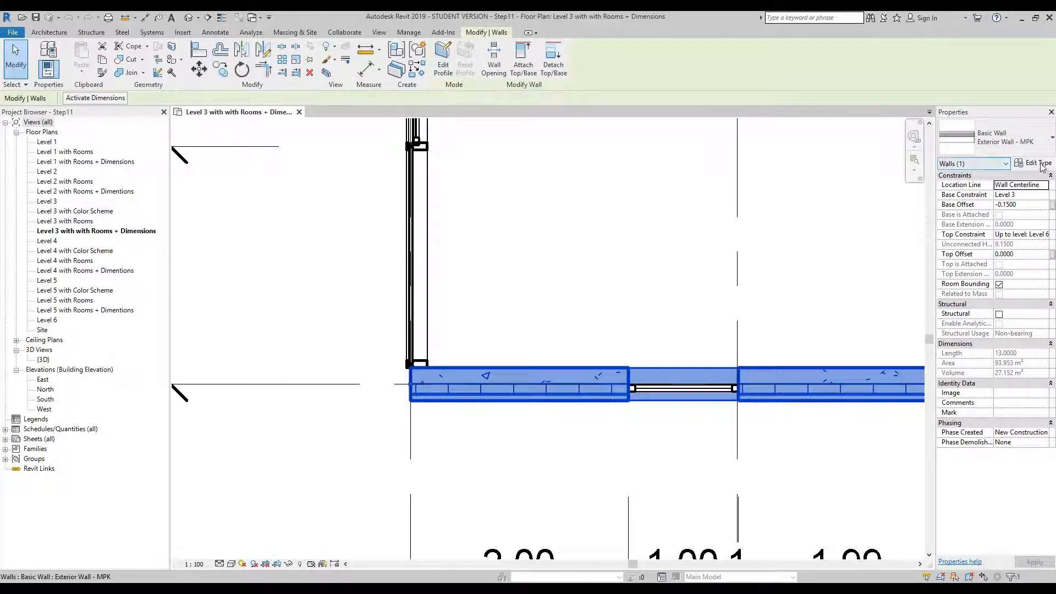
{"action": "left_click", "coordinate": [1021, 168]}
{"action": "left_click_drag", "start_coordinate": [569, 139], "coordinate": [479, 123]}
{"action": "left_click_drag", "start_coordinate": [553, 443], "coordinate": [739, 460]}
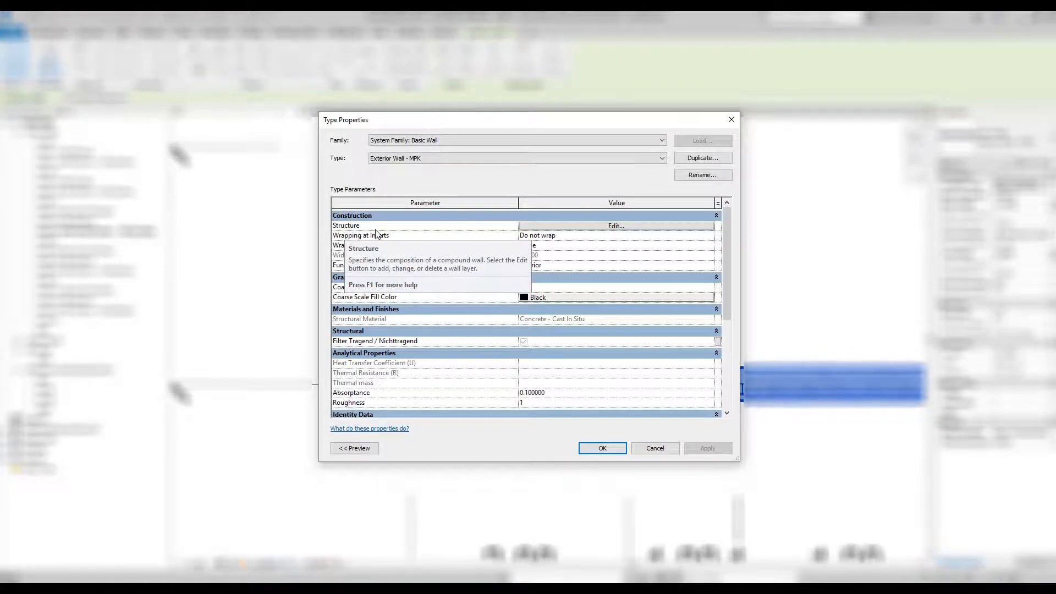
{"action": "left_click", "coordinate": [641, 227]}
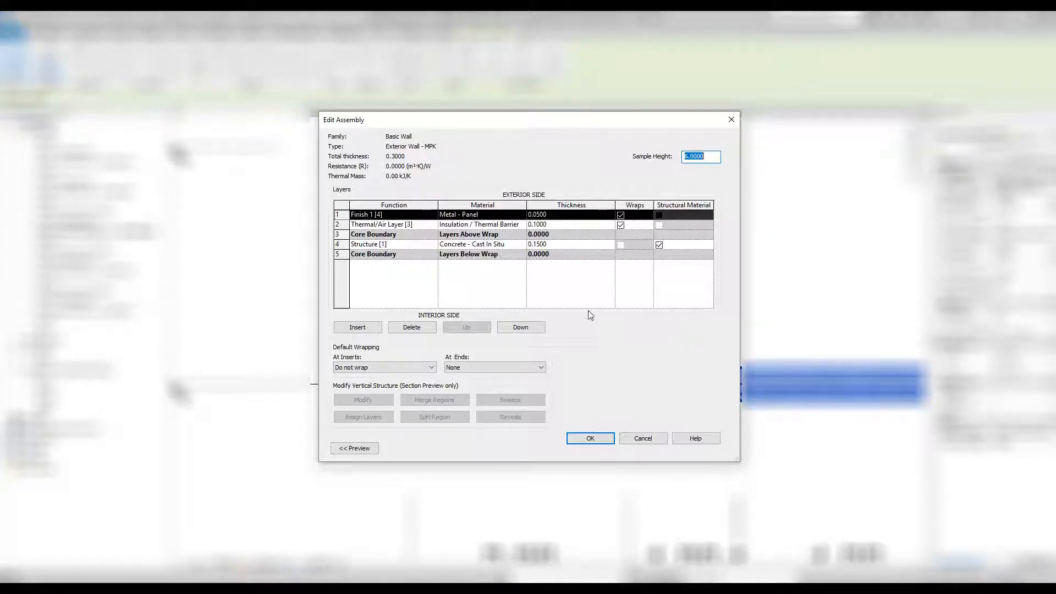
{"action": "left_click", "coordinate": [365, 450]}
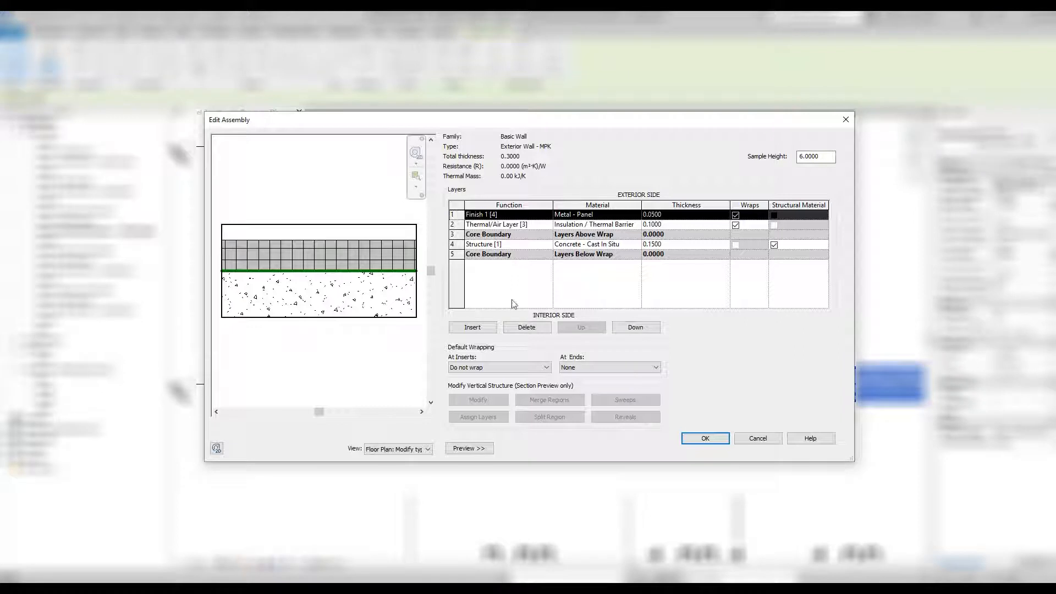
Step: Insert a wall layer directly beneath the Finish 1 [4] layer and set its function to Thermal/Air Layer [3]
{"action": "left_click", "coordinate": [473, 327]}
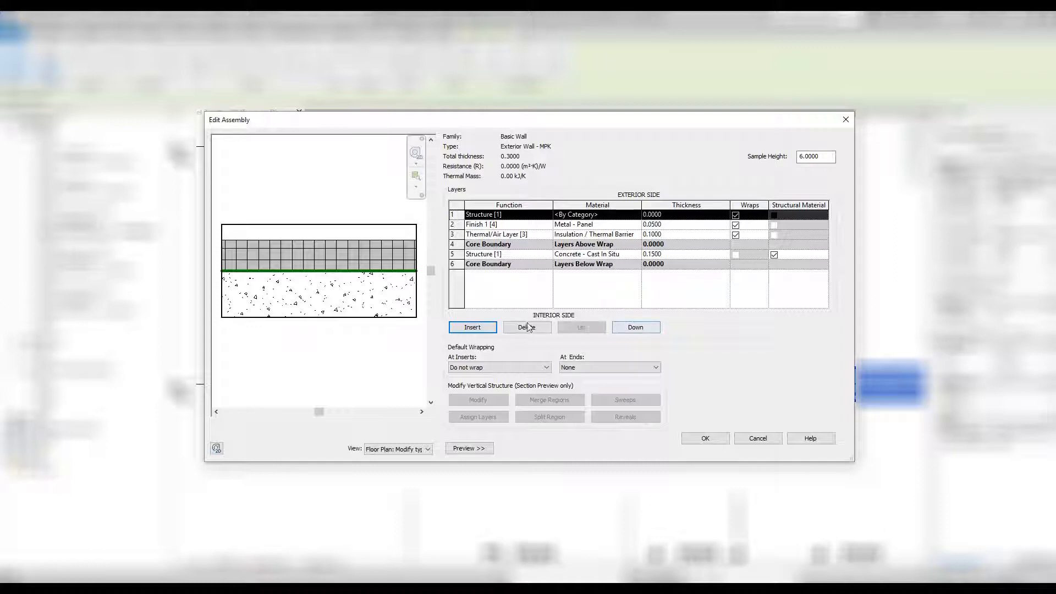
{"action": "left_click", "coordinate": [631, 327]}
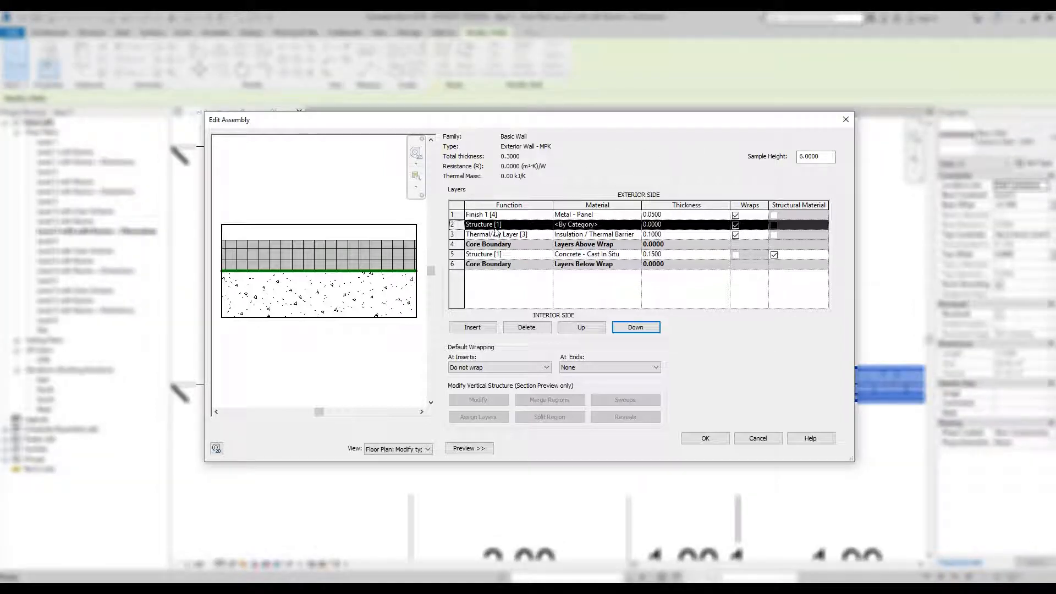
{"action": "left_click", "coordinate": [540, 224]}
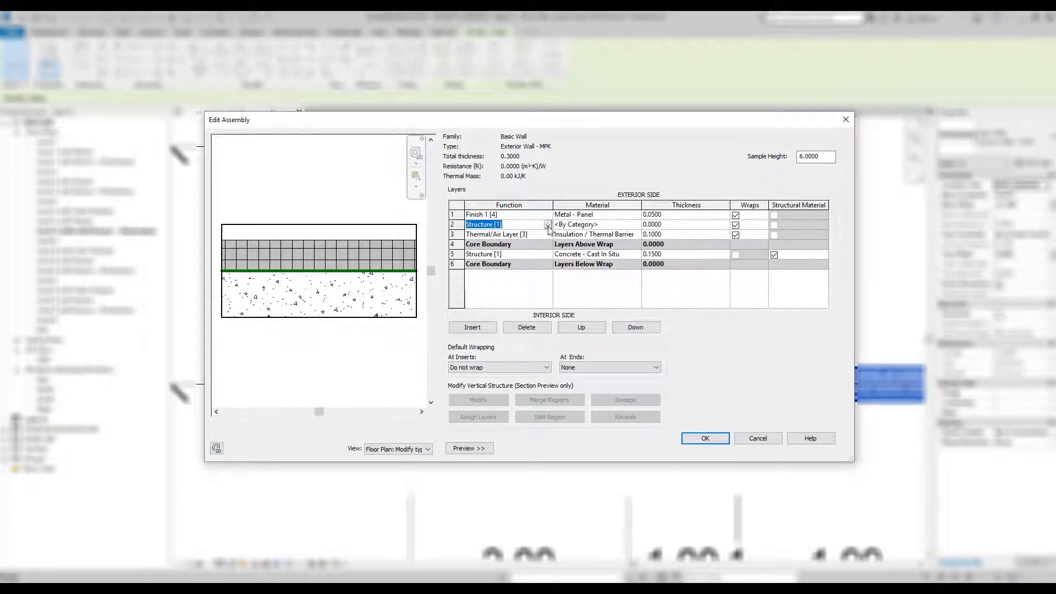
{"action": "left_click", "coordinate": [548, 225]}
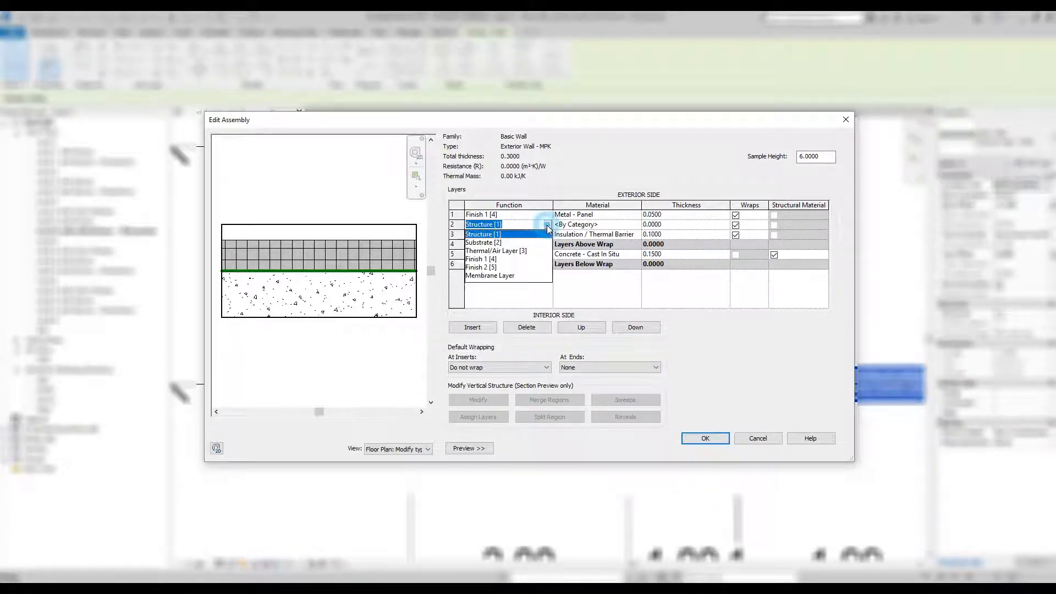
{"action": "left_click", "coordinate": [505, 252]}
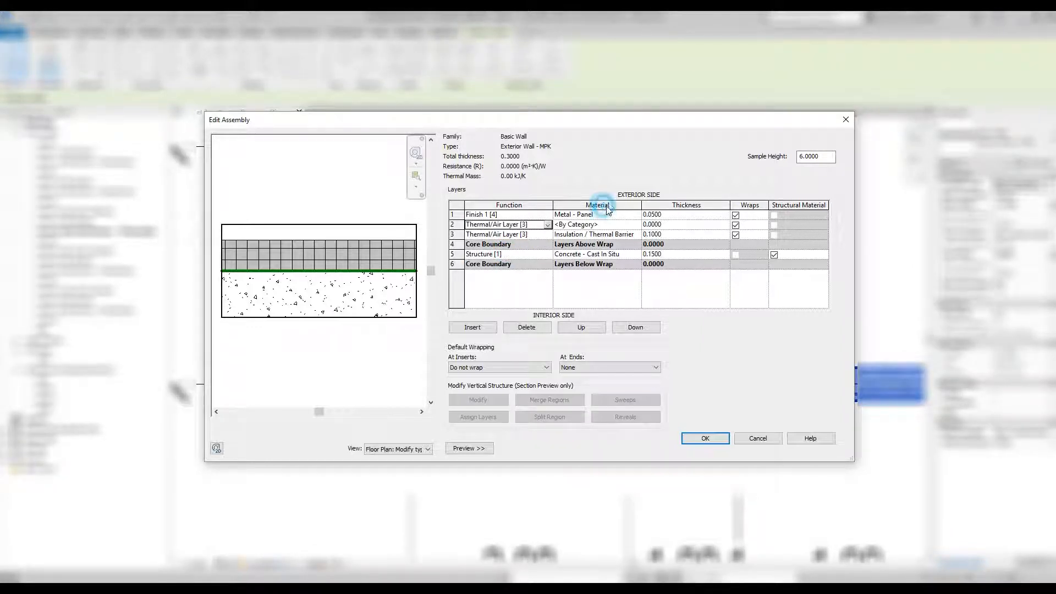
Step: Assign the material Air Barrier - Air Infiltration Barrier to the new layer and set its thickness to 0.05
{"action": "left_click", "coordinate": [621, 224]}
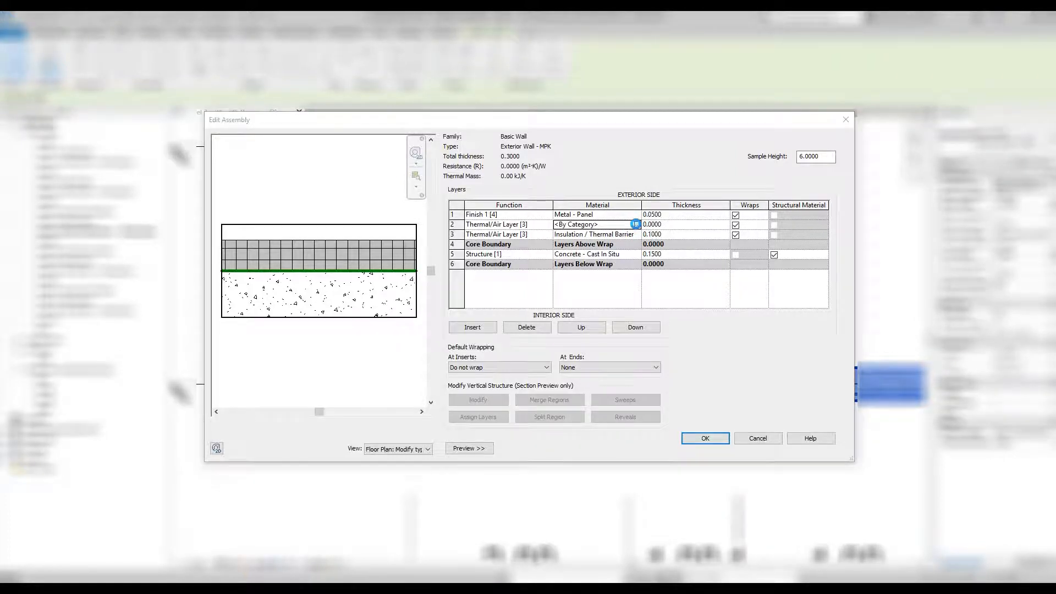
{"action": "left_click", "coordinate": [636, 224]}
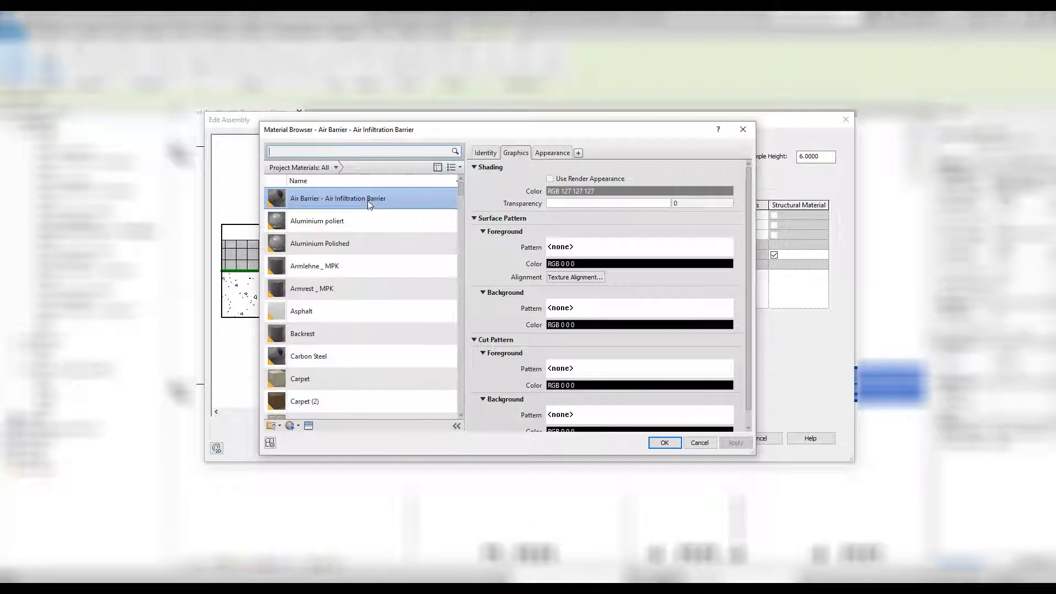
{"action": "left_click", "coordinate": [664, 444]}
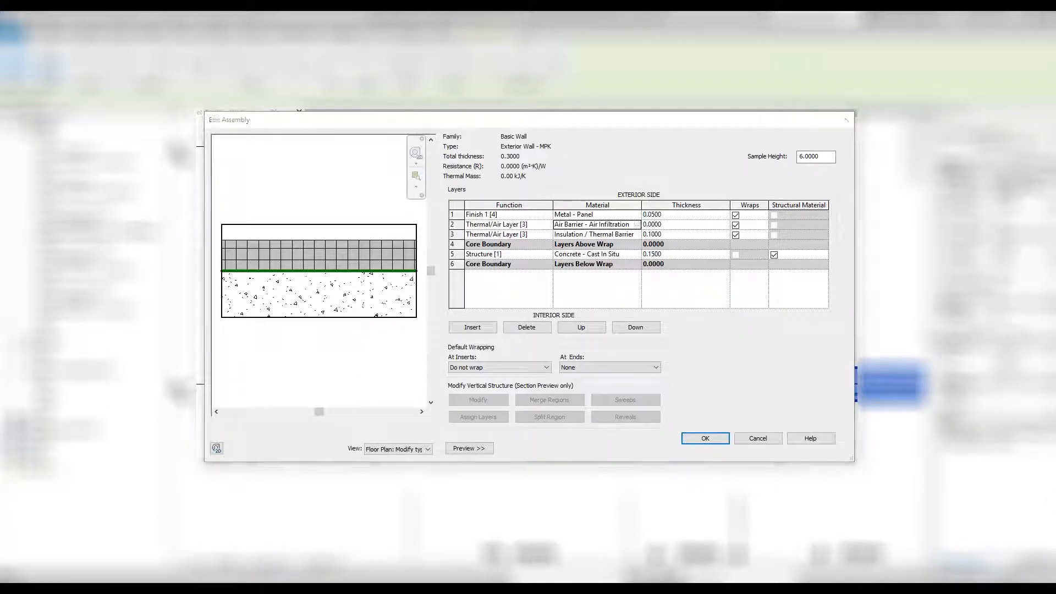
{"action": "left_click", "coordinate": [680, 223]}
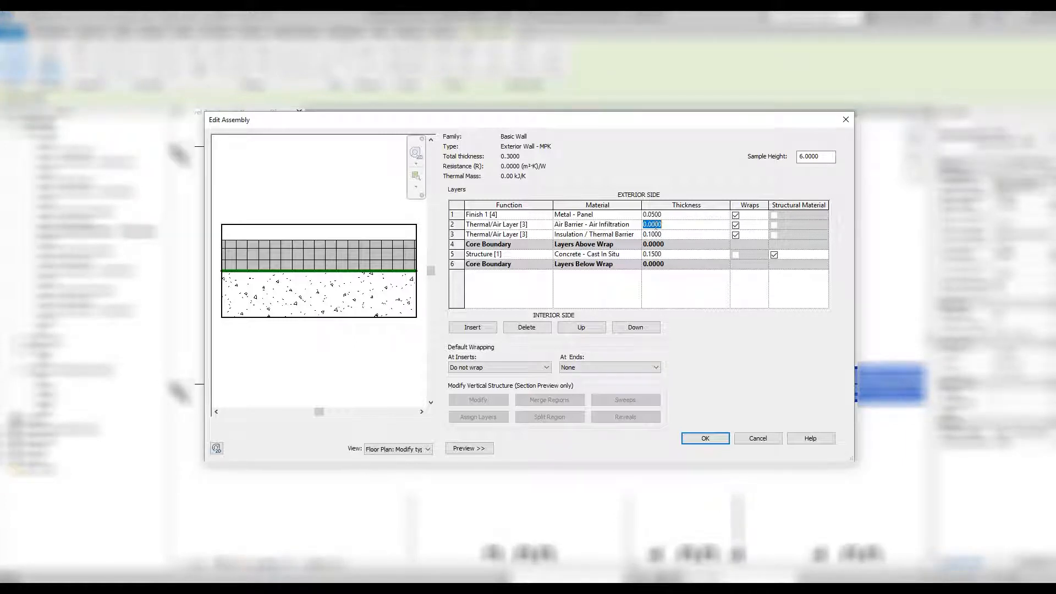
{"action": "left_click", "coordinate": [682, 249]}
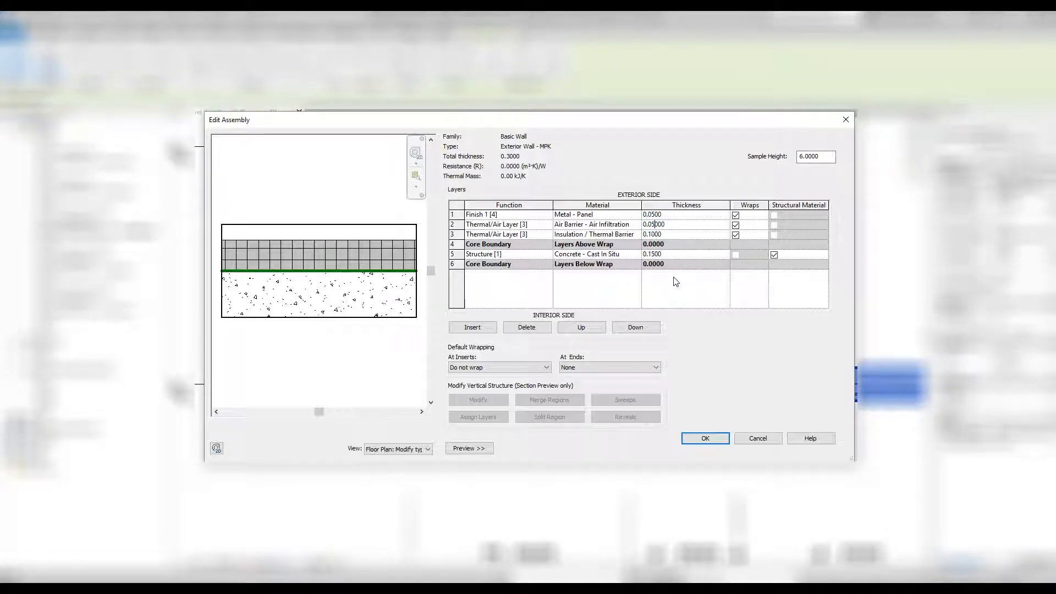
{"action": "key", "text": "Return"}
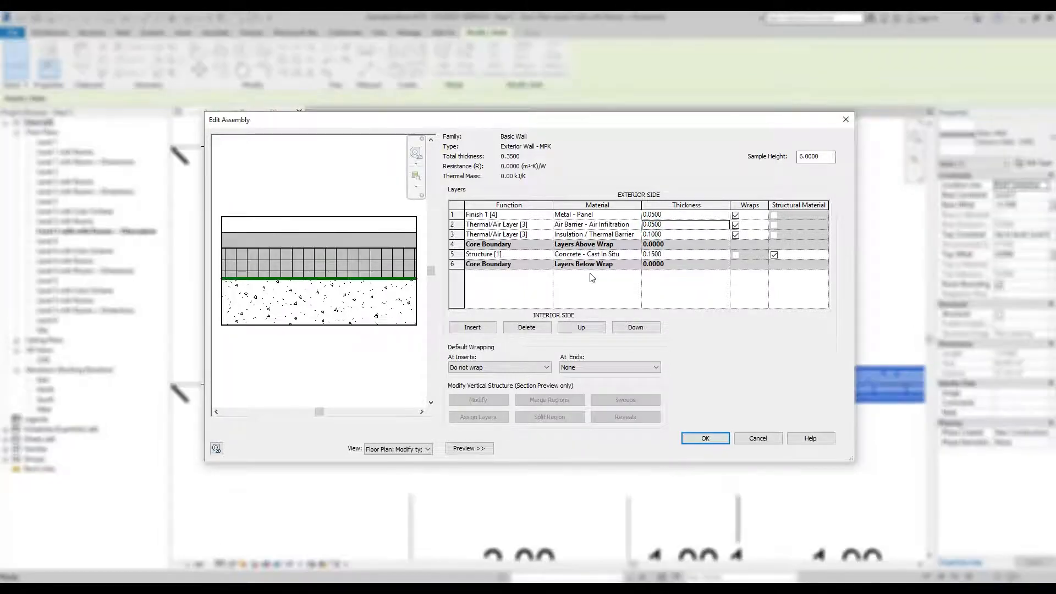
Step: Change the material of the Finish 1 [4] layer to Wood - Timber
{"action": "left_click", "coordinate": [622, 216]}
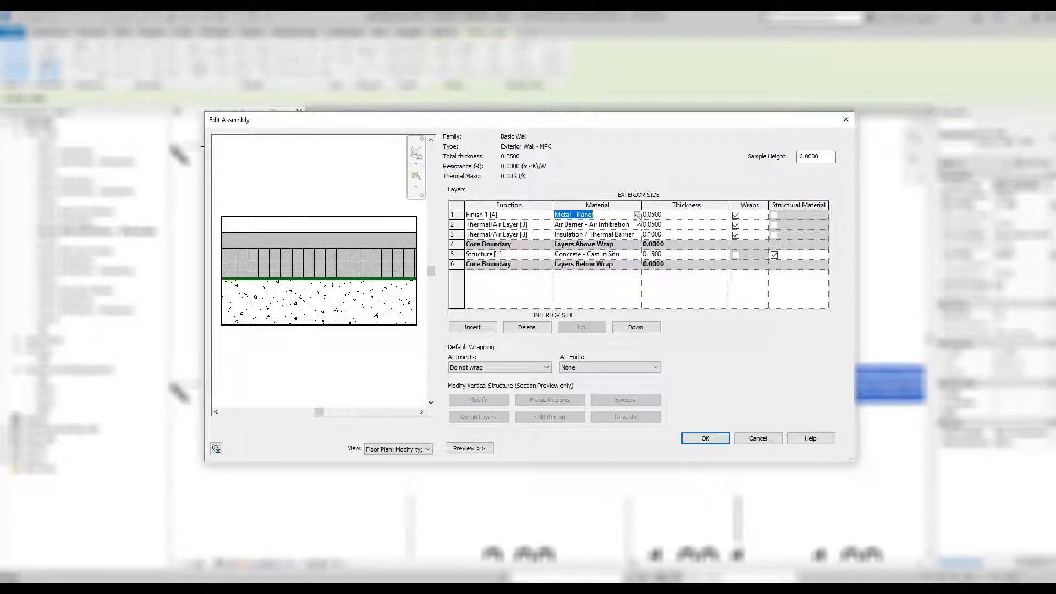
{"action": "left_click", "coordinate": [637, 215]}
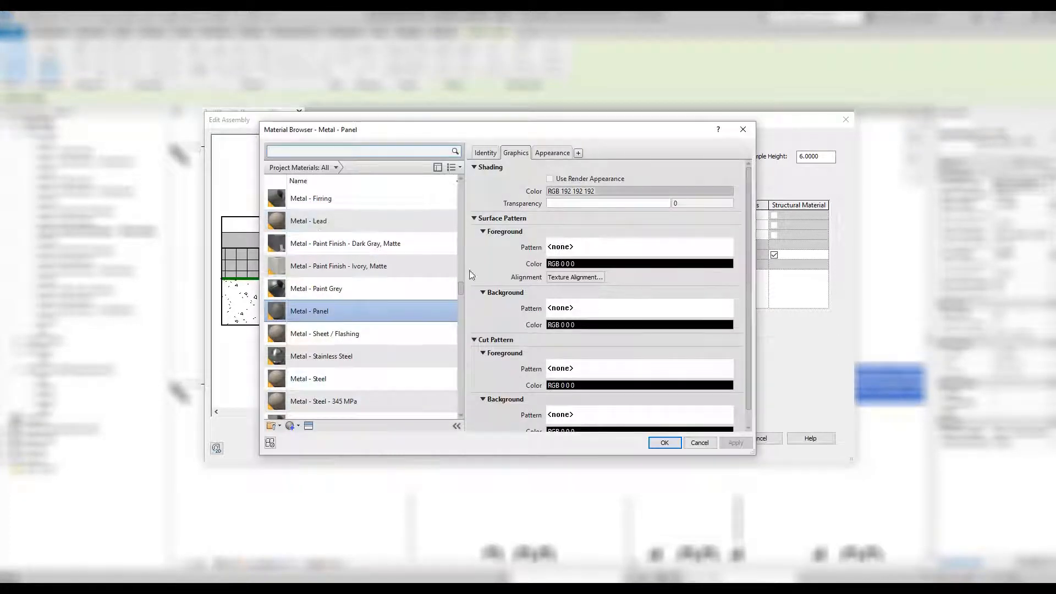
{"action": "left_click", "coordinate": [359, 152]}
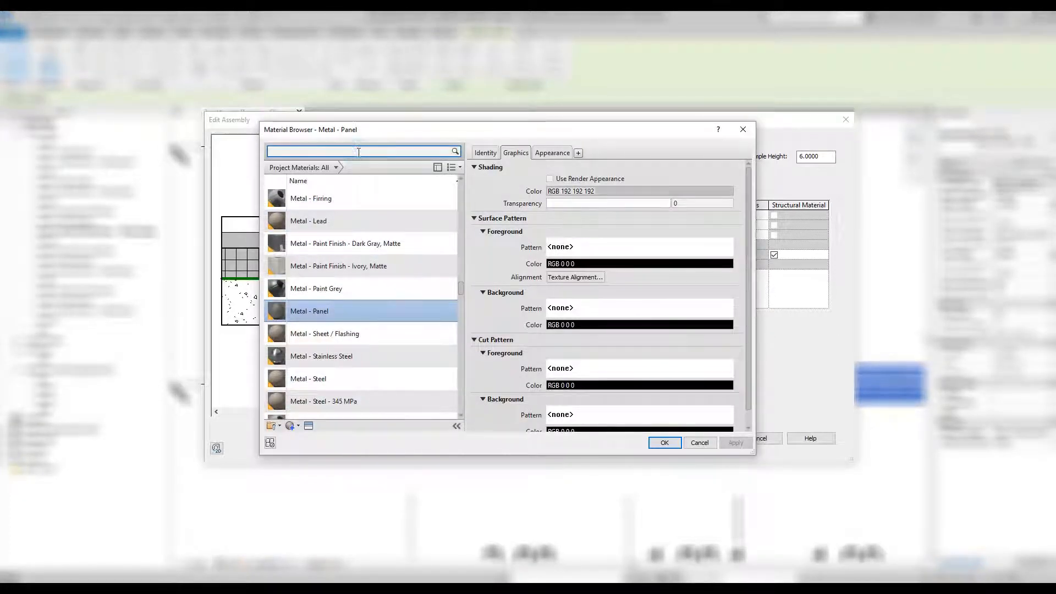
{"action": "type", "text": "timber"}
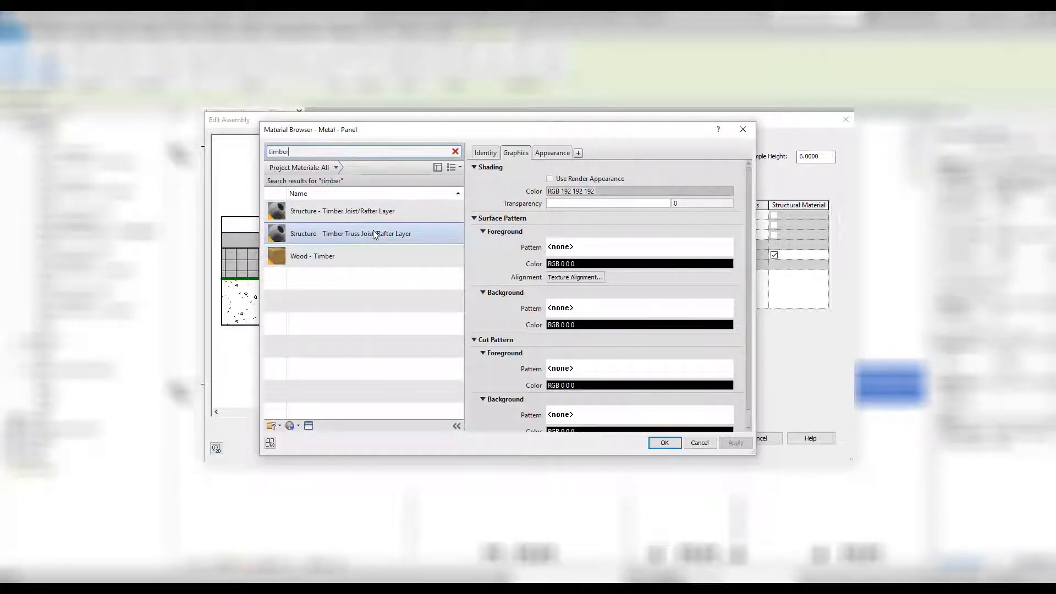
{"action": "left_click", "coordinate": [348, 259]}
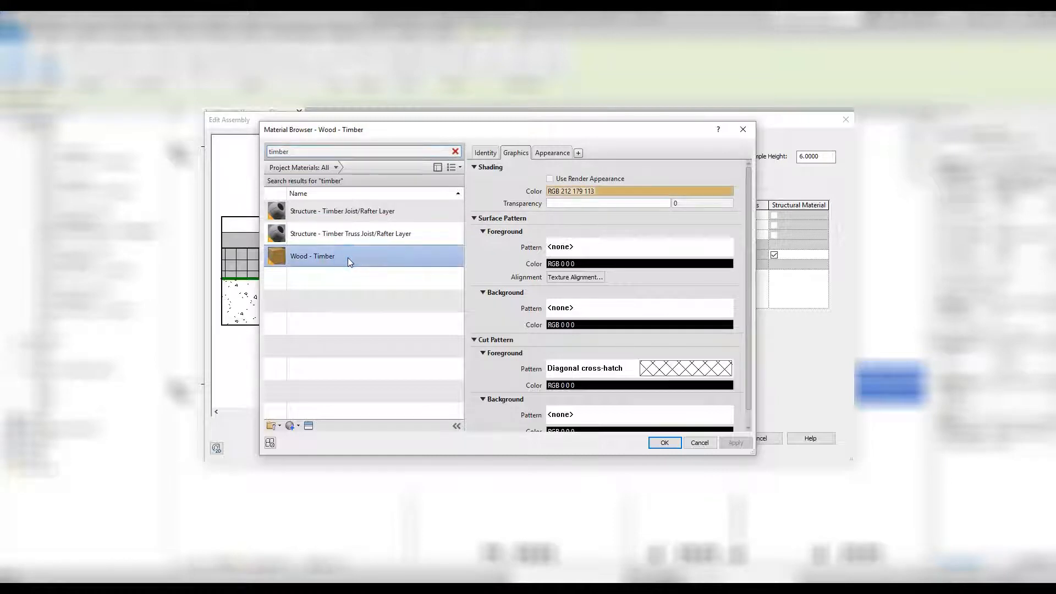
{"action": "left_click", "coordinate": [667, 443]}
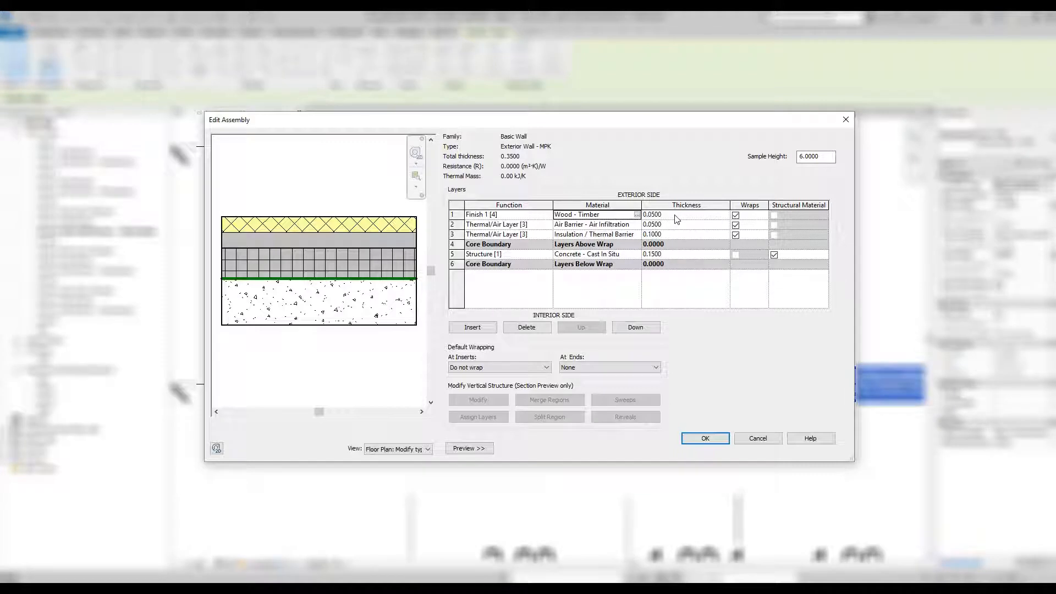
Step: Set the thickness of the Finish 1 [4] timber layer to 0.02
{"action": "left_click", "coordinate": [675, 215]}
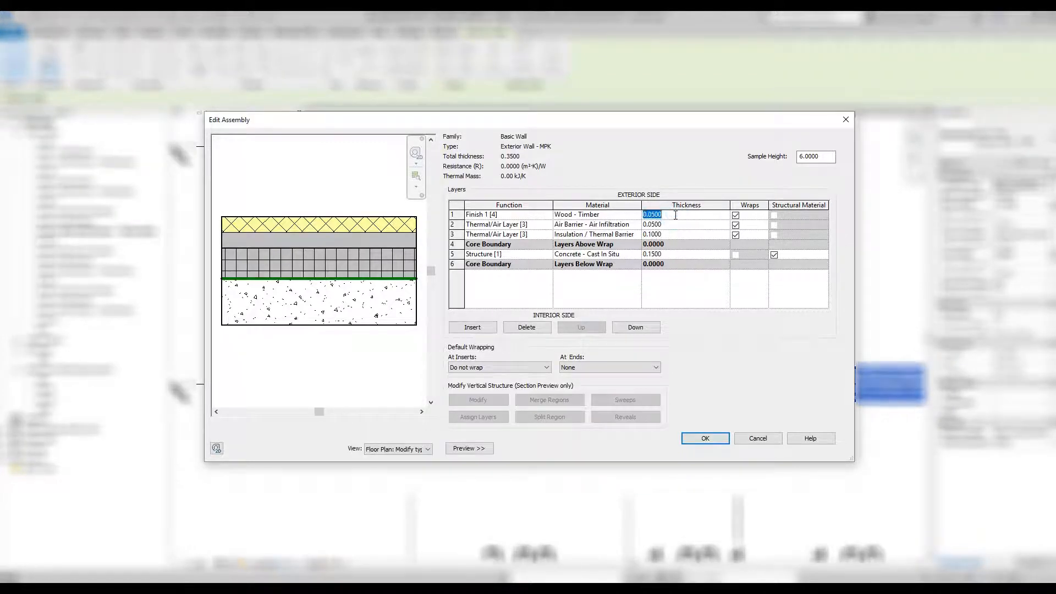
{"action": "left_click", "coordinate": [654, 218]}
{"action": "left_click", "coordinate": [454, 214]}
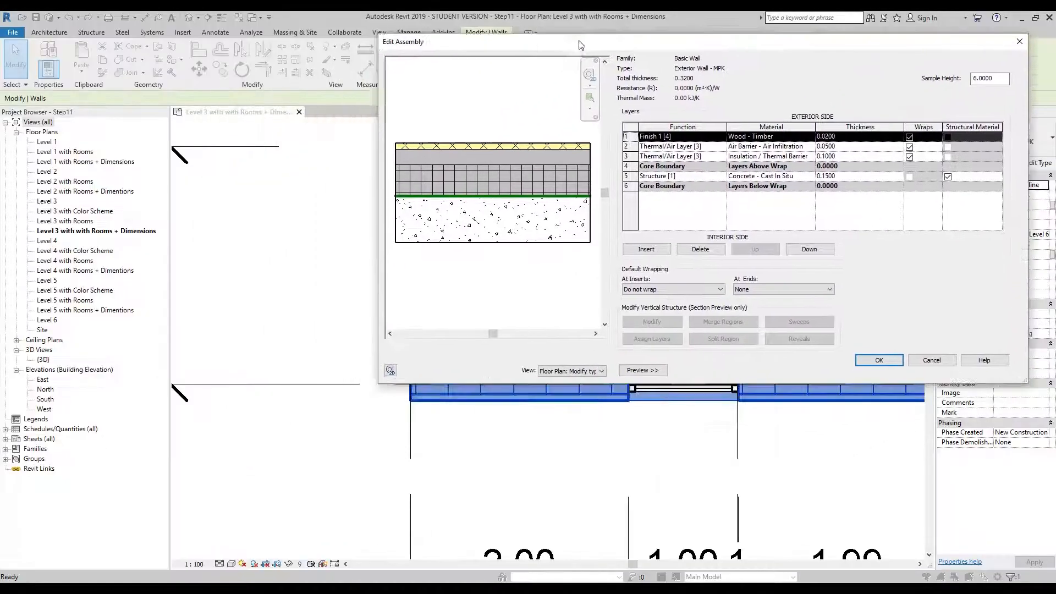
Step: Set the wall type's default wrapping to Both at inserts and Exterior at ends
{"action": "left_click_drag", "start_coordinate": [581, 45], "coordinate": [230, 449]}
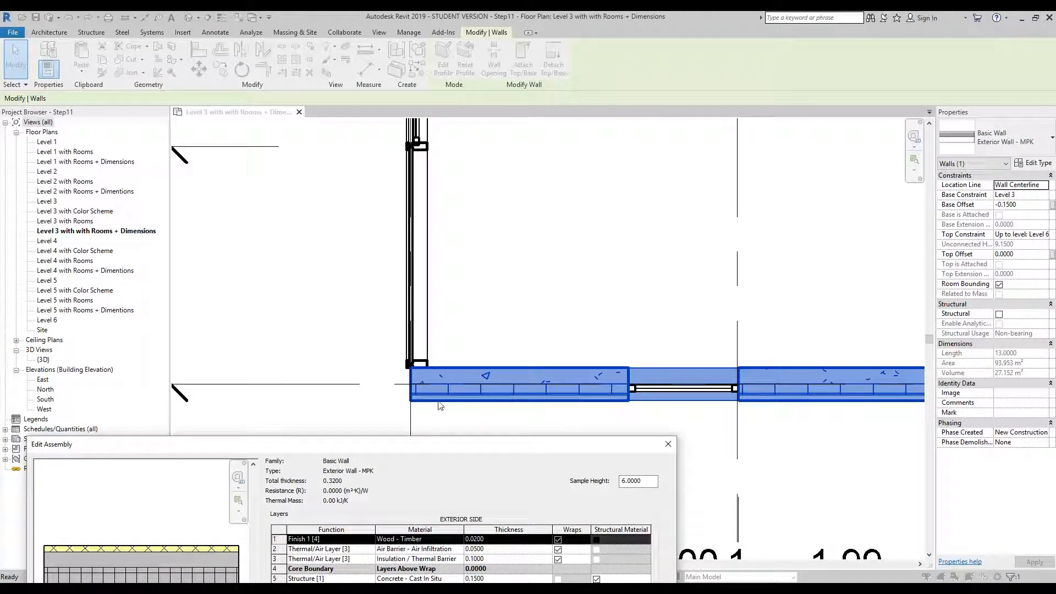
{"action": "left_click_drag", "start_coordinate": [355, 446], "coordinate": [507, 113]}
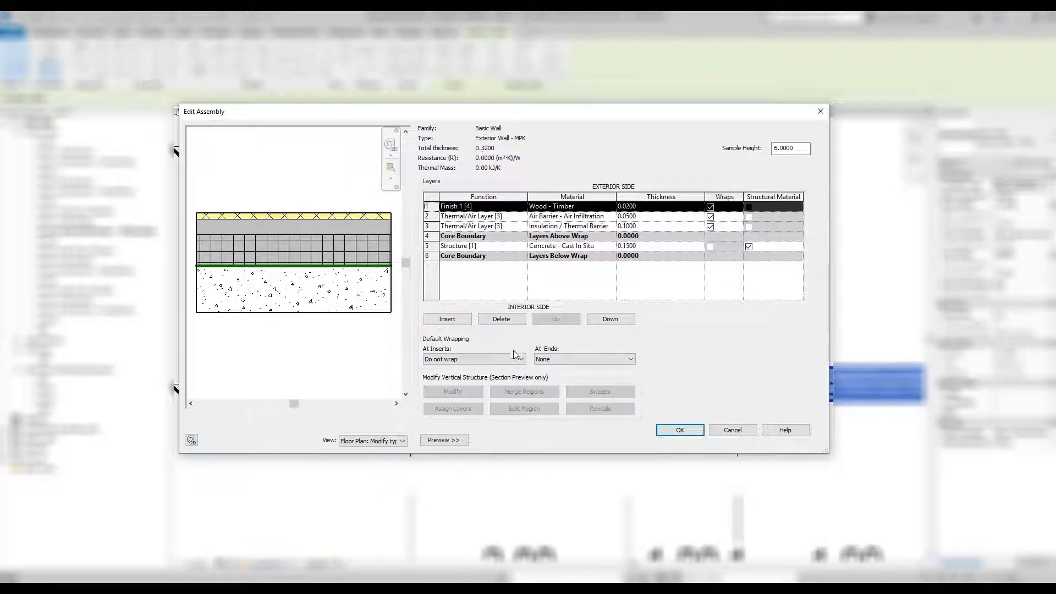
{"action": "left_click", "coordinate": [499, 358]}
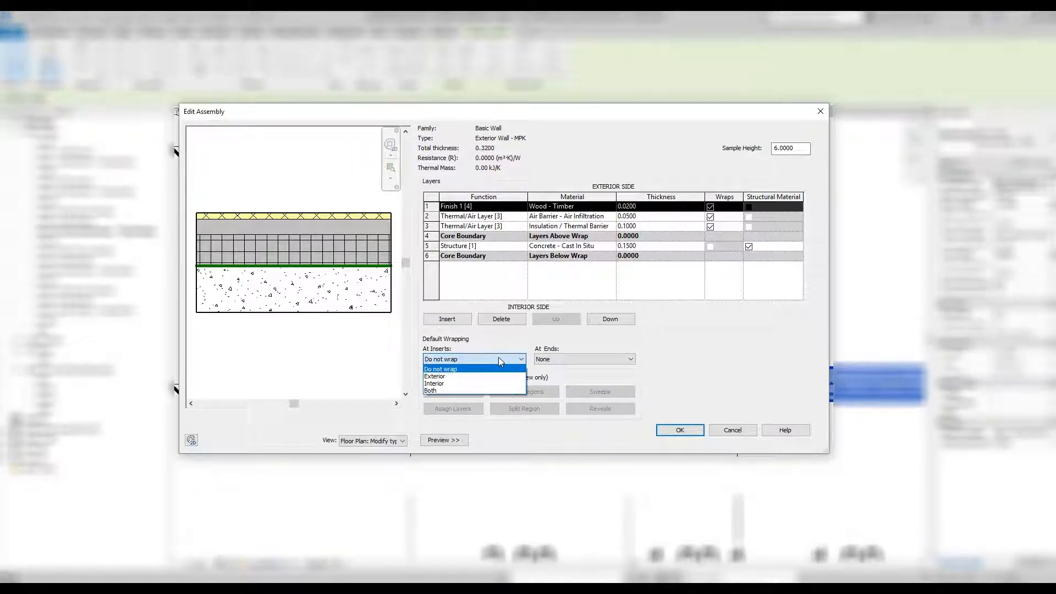
{"action": "left_click", "coordinate": [470, 390]}
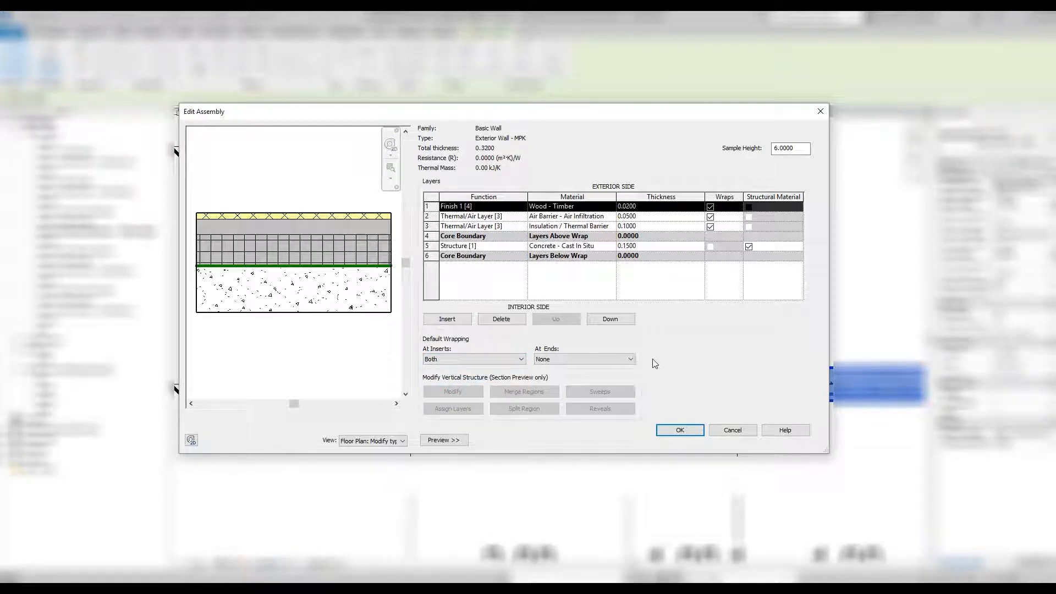
{"action": "left_click", "coordinate": [584, 359]}
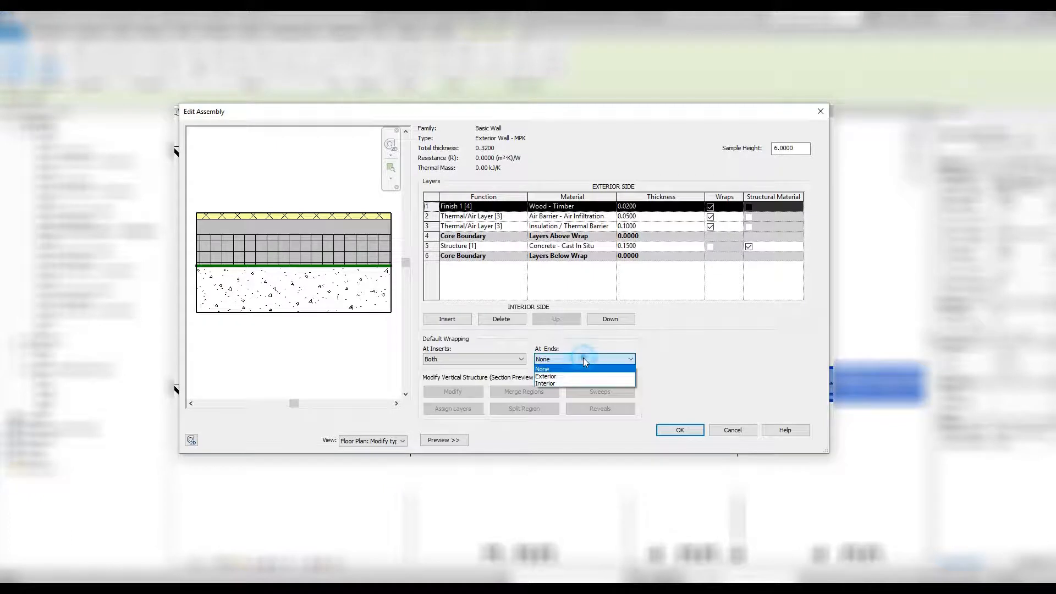
{"action": "left_click", "coordinate": [560, 377]}
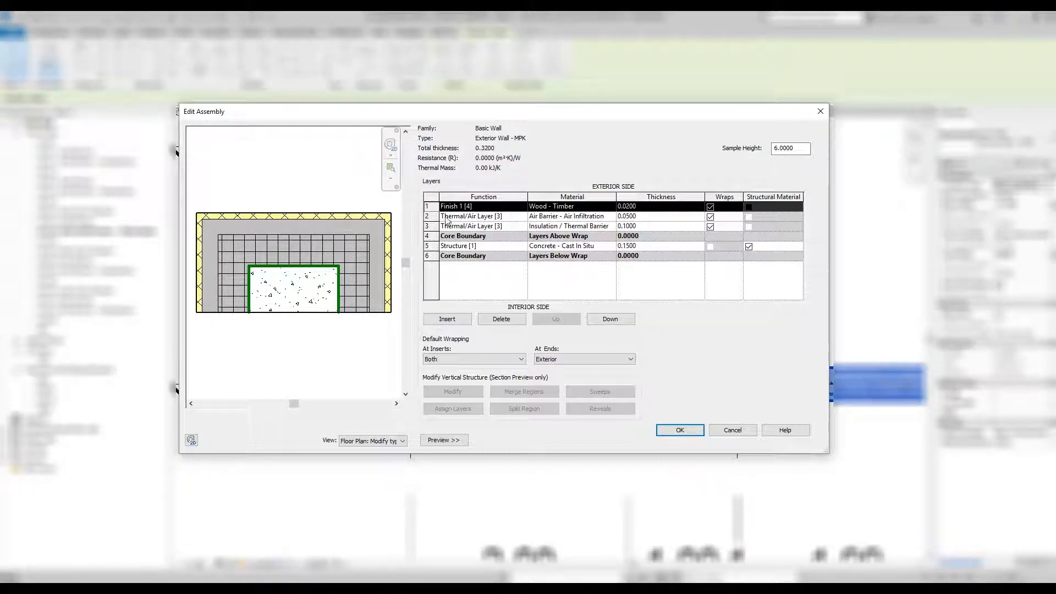
Step: Turn off wrapping for the Air Barrier - Air Infiltration Barrier layer, apply the wall type changes and deselect the wall
{"action": "left_click", "coordinate": [431, 216]}
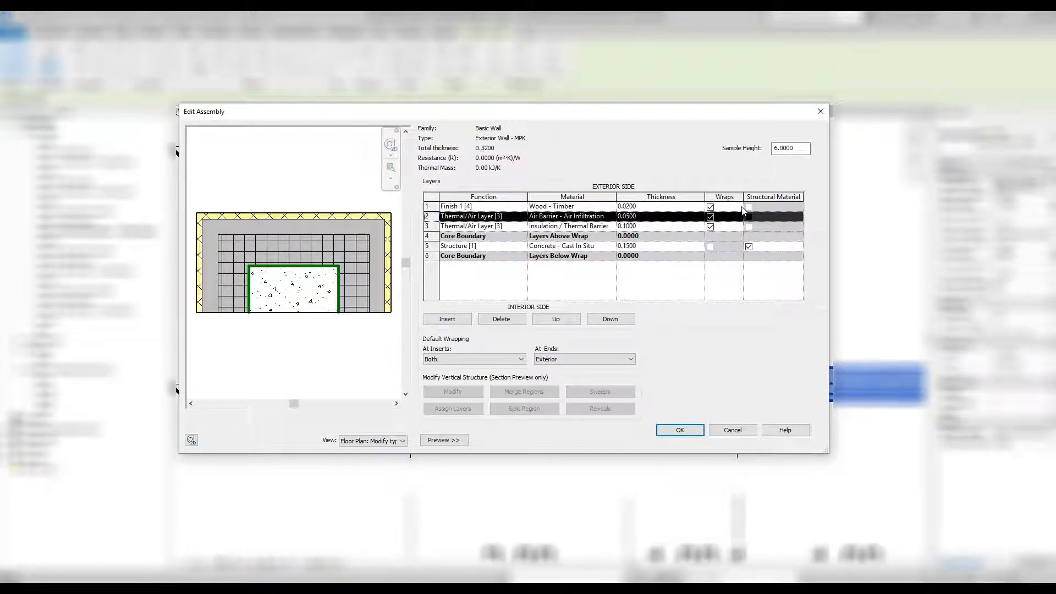
{"action": "left_click", "coordinate": [711, 217]}
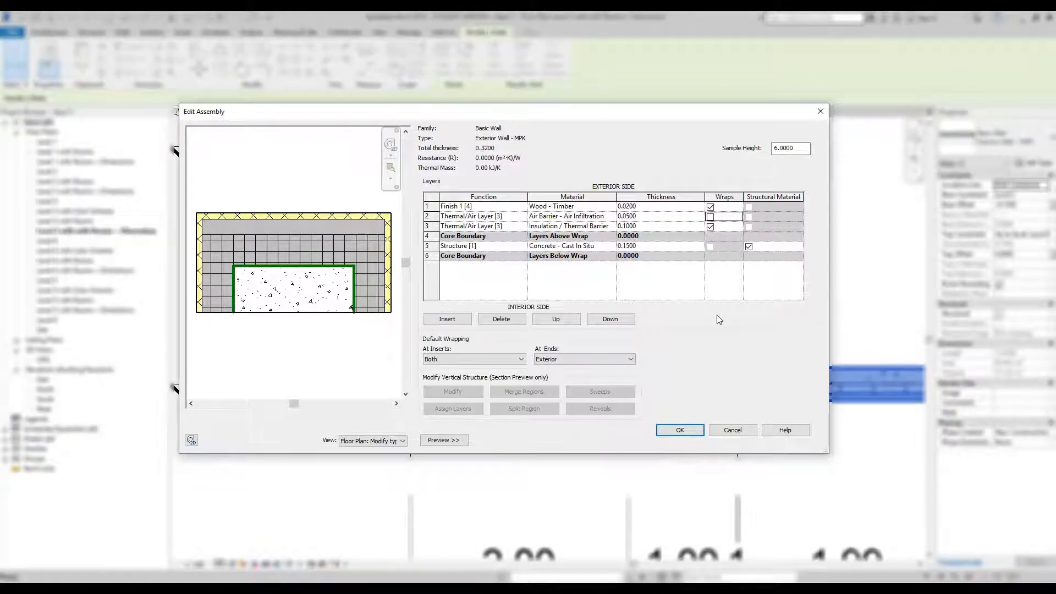
{"action": "left_click", "coordinate": [681, 429]}
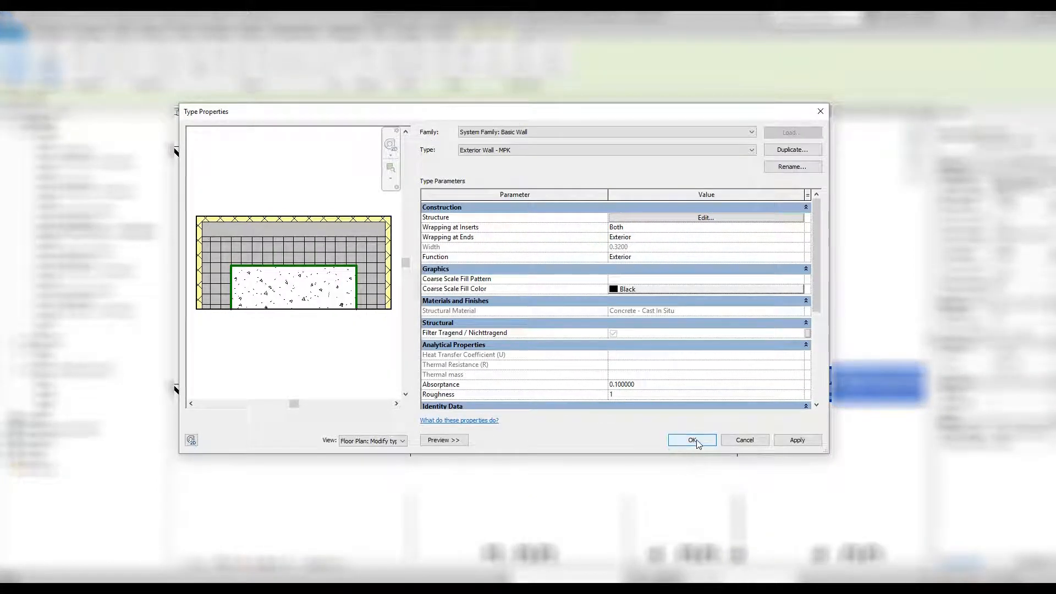
{"action": "left_click", "coordinate": [695, 440]}
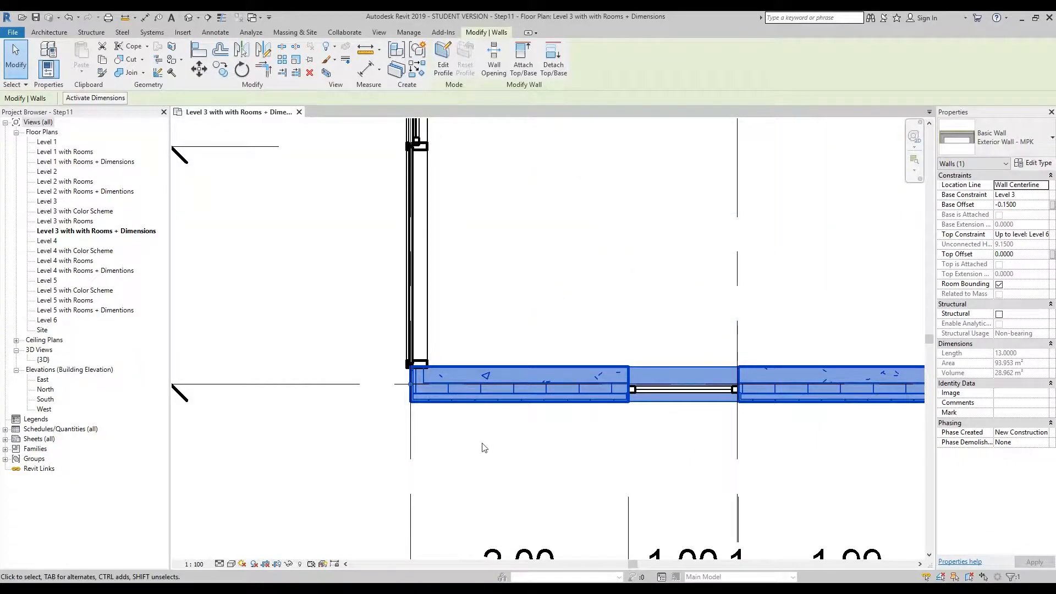
{"action": "left_click", "coordinate": [465, 450]}
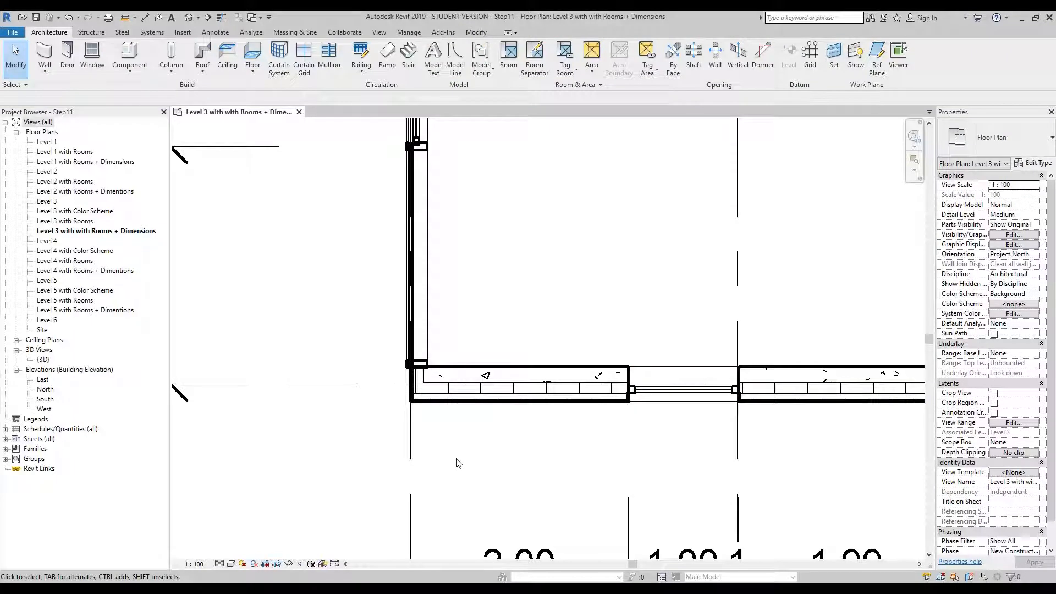
Step: Set the floor plan's detail level to Fine and inspect the layers at the exterior wall's corner at grids E and 1
{"action": "left_click", "coordinate": [219, 565]}
{"action": "left_click", "coordinate": [227, 552]}
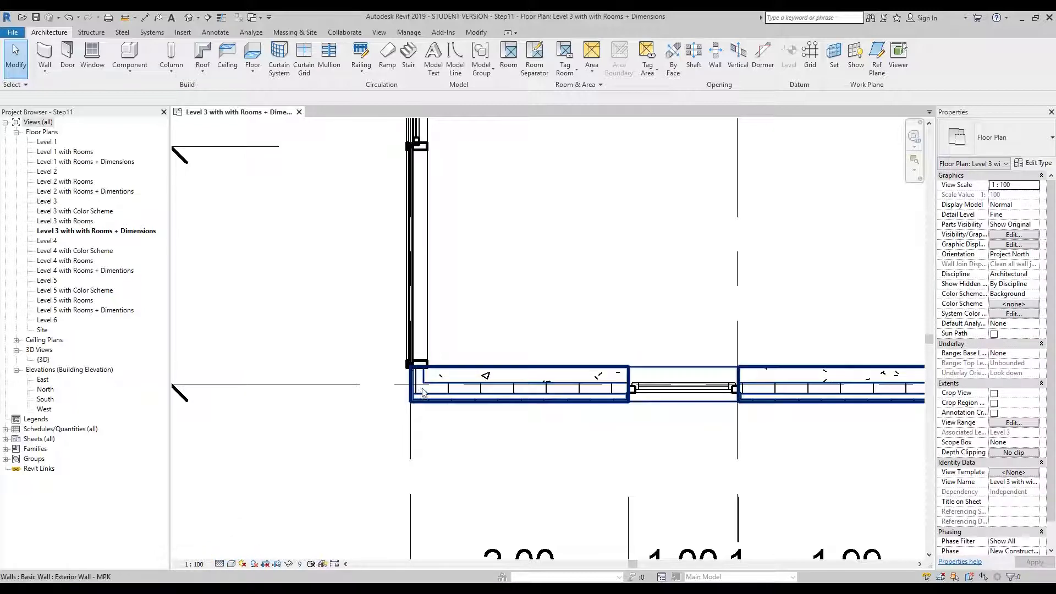
{"action": "scroll", "coordinate": [423, 386], "scroll_direction": "up", "scroll_amount": 5}
{"action": "scroll", "coordinate": [551, 246], "scroll_direction": "down", "scroll_amount": 3}
{"action": "scroll", "coordinate": [577, 251], "scroll_direction": "up", "scroll_amount": 4}
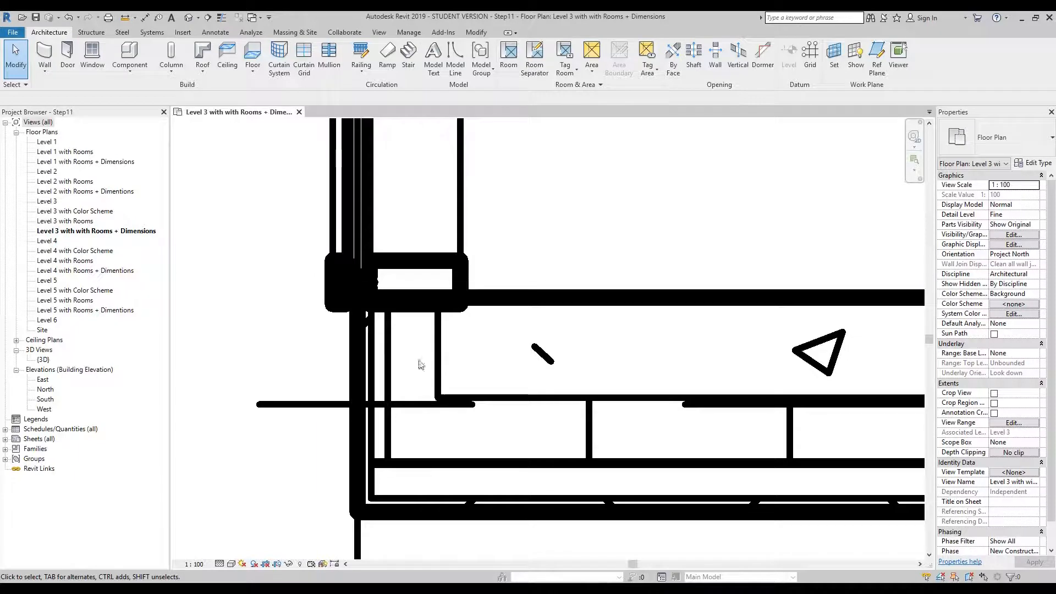
{"action": "scroll", "coordinate": [427, 383], "scroll_direction": "down", "scroll_amount": 5}
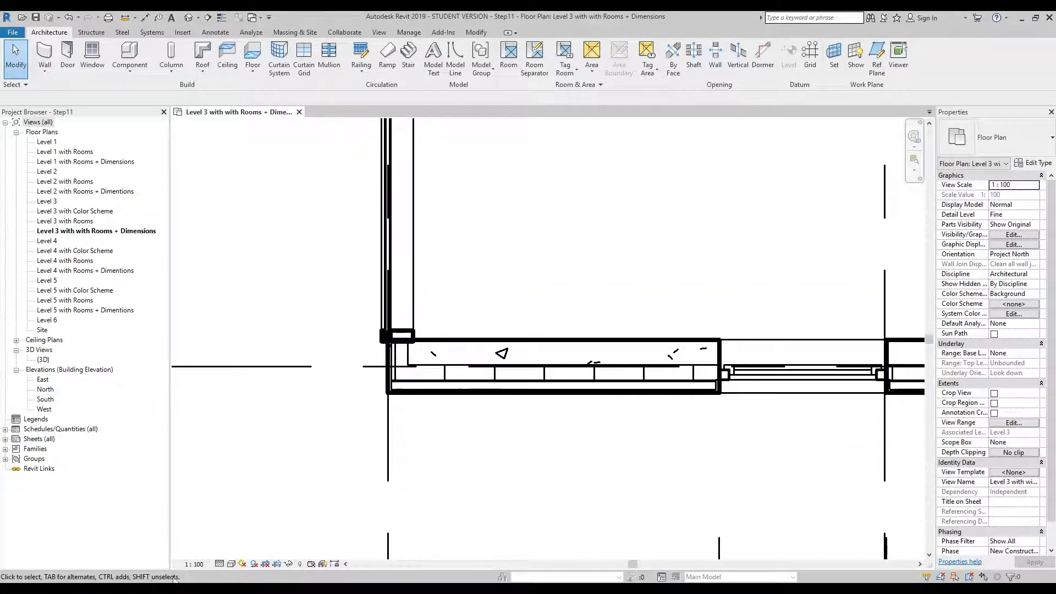
Step: Switch the view scale to 1:5 to inspect the wall corner's layer patterns, and return it to 1:100
{"action": "left_click", "coordinate": [194, 564]}
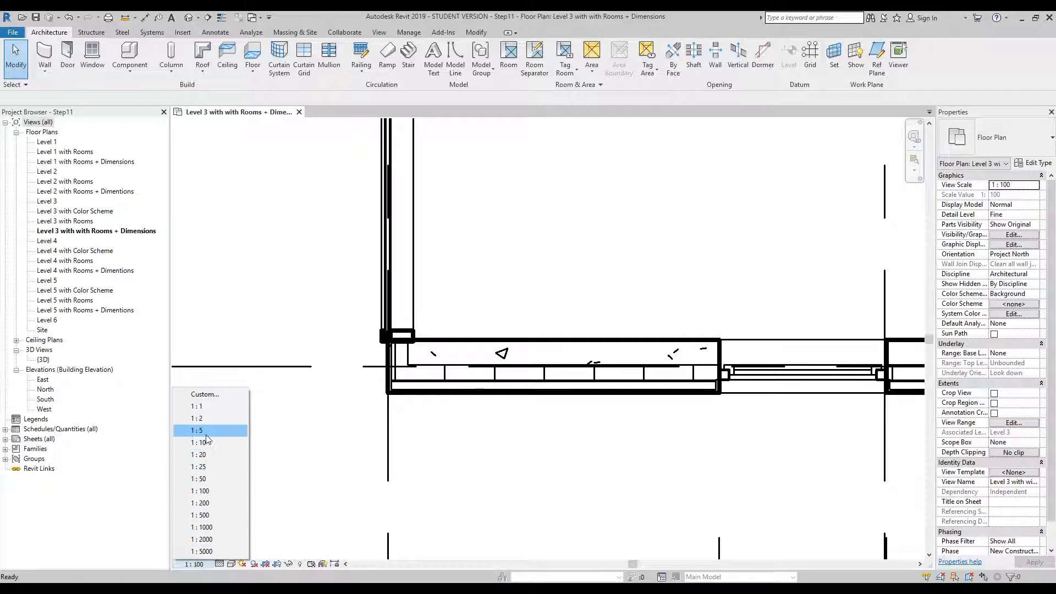
{"action": "left_click", "coordinate": [206, 431]}
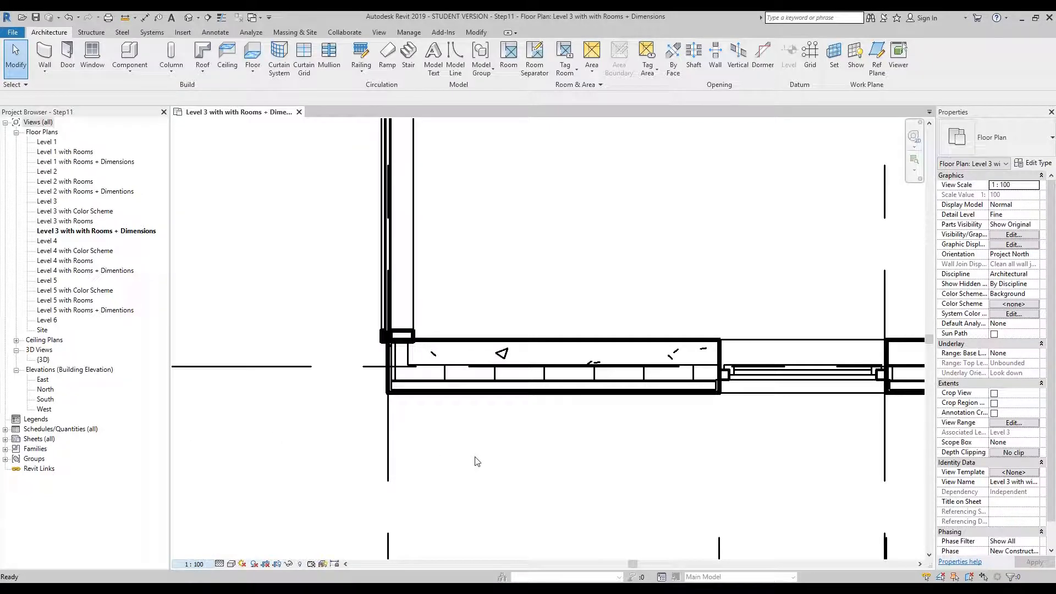
{"action": "middle_click_drag", "start_coordinate": [409, 396], "coordinate": [522, 267]}
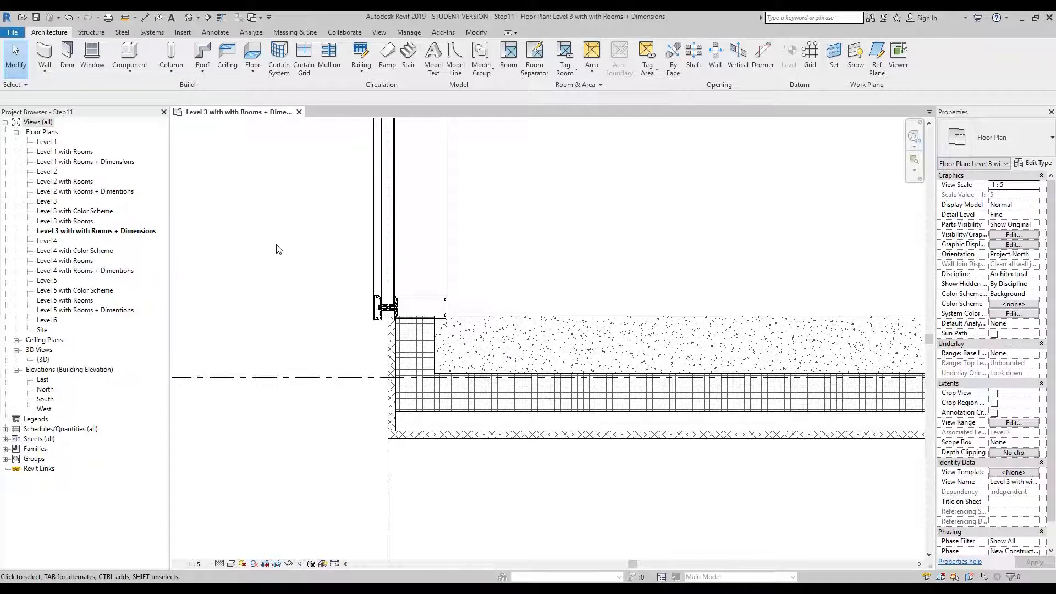
{"action": "left_click", "coordinate": [194, 564]}
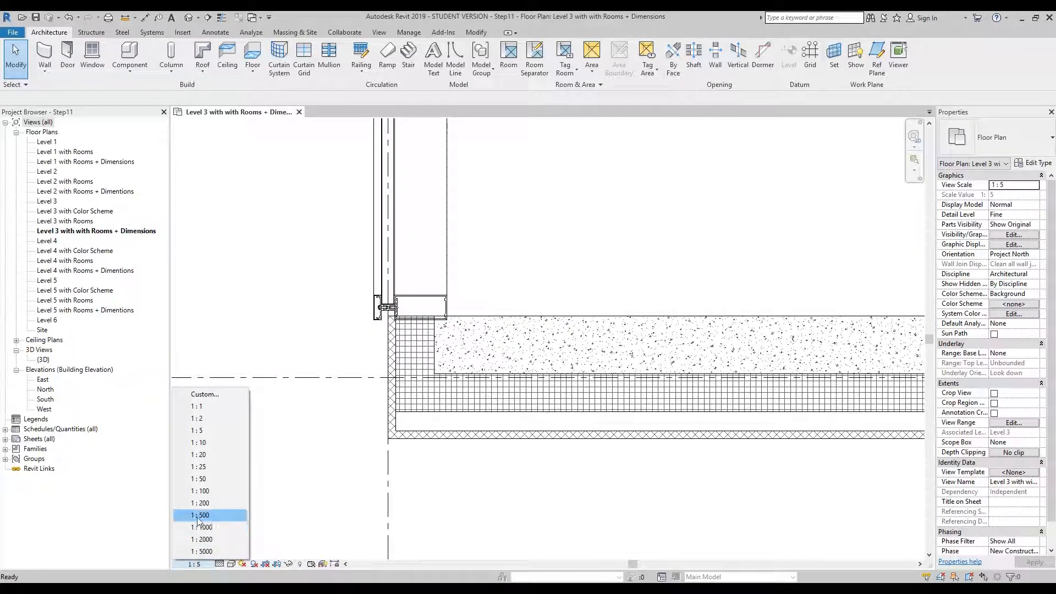
{"action": "left_click", "coordinate": [209, 491]}
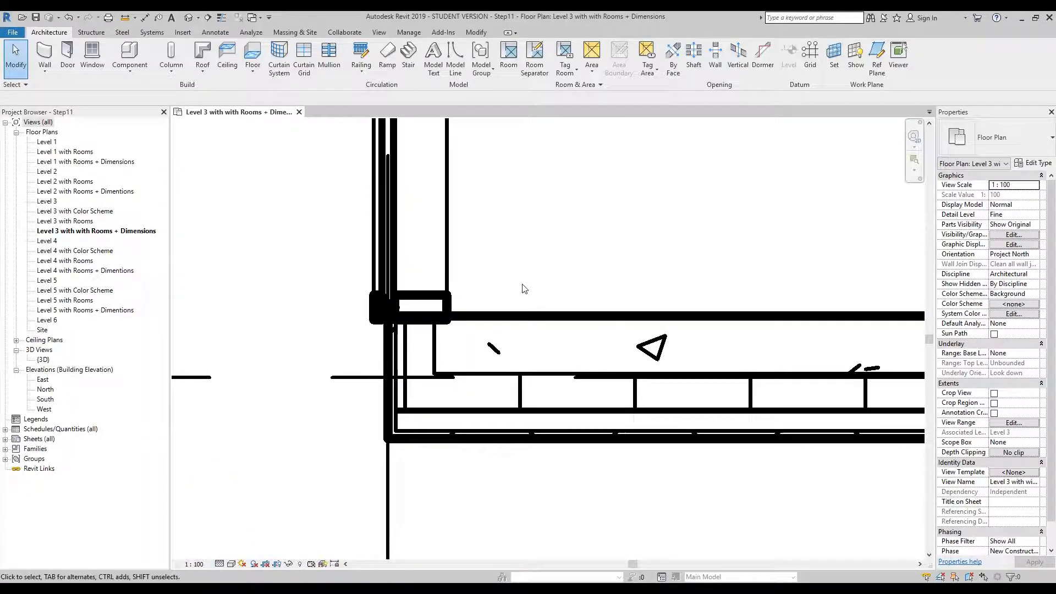
Step: Tag the Conference room's double door and the IT room's door by category, with the leader turned off
{"action": "scroll", "coordinate": [523, 289], "scroll_direction": "down", "scroll_amount": 5}
{"action": "scroll", "coordinate": [367, 409], "scroll_direction": "down", "scroll_amount": 6}
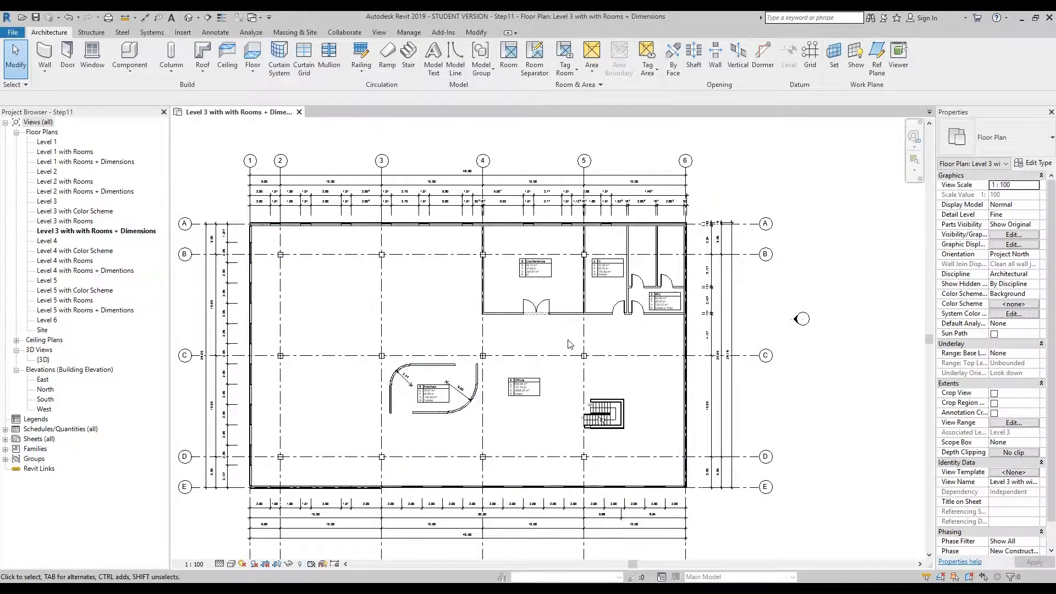
{"action": "scroll", "coordinate": [563, 289], "scroll_direction": "up", "scroll_amount": 5}
{"action": "middle_click_drag", "start_coordinate": [571, 297], "coordinate": [505, 356]}
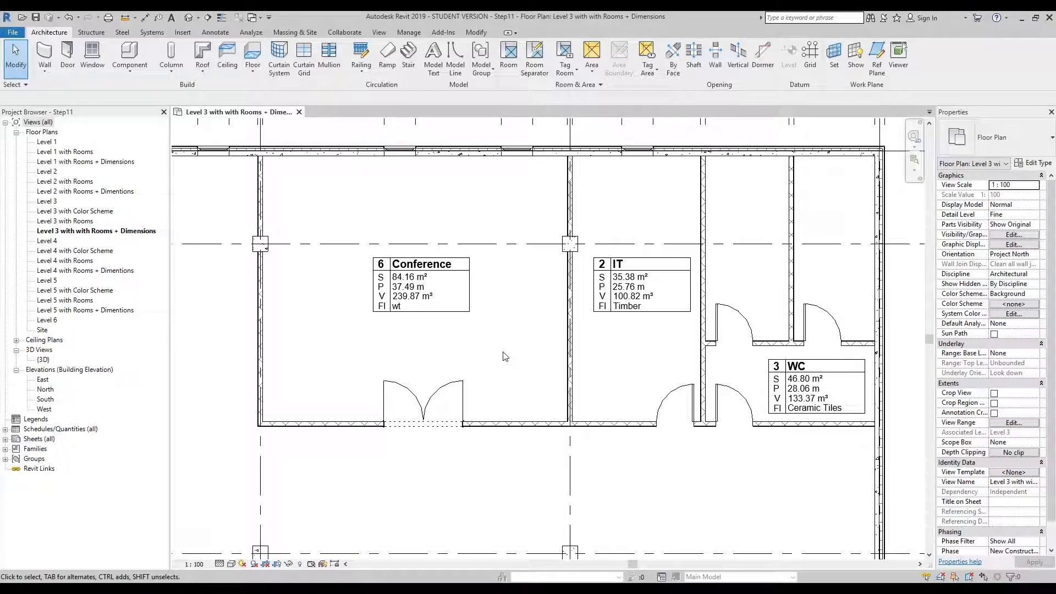
{"action": "left_click", "coordinate": [216, 33]}
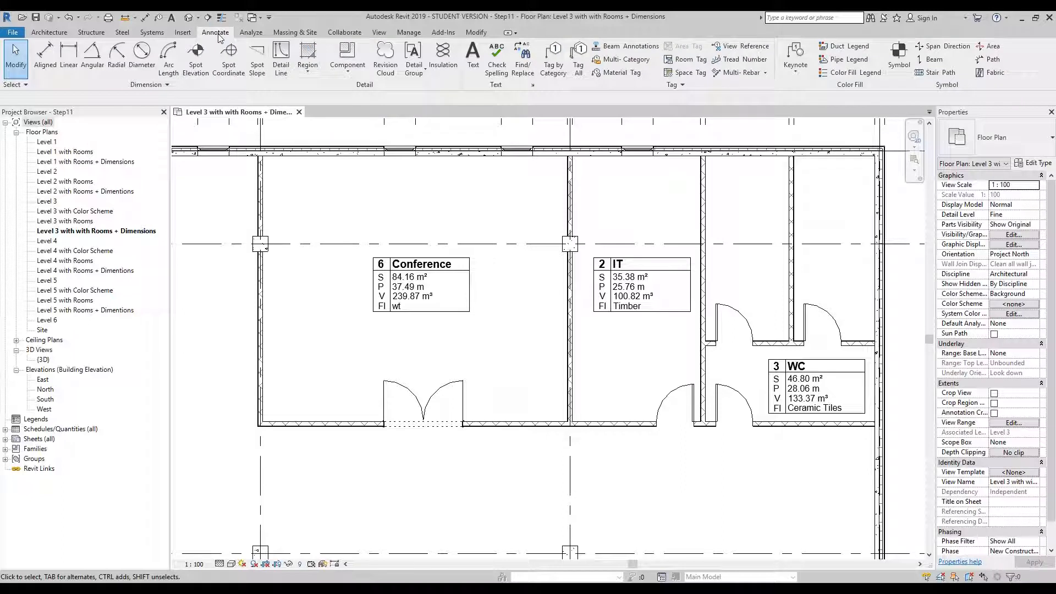
{"action": "left_click", "coordinate": [557, 69]}
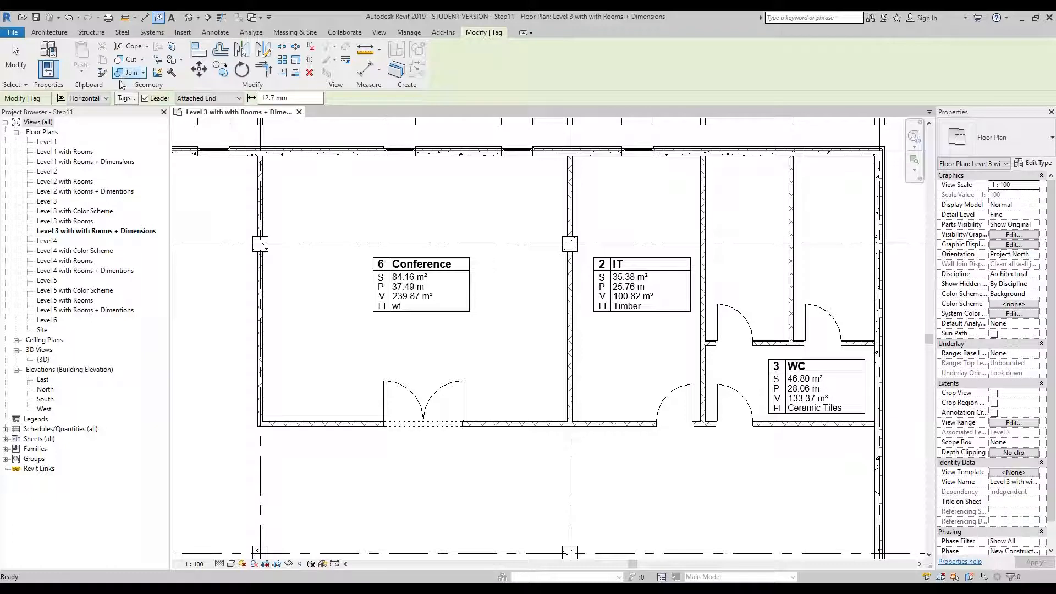
{"action": "left_click", "coordinate": [145, 98]}
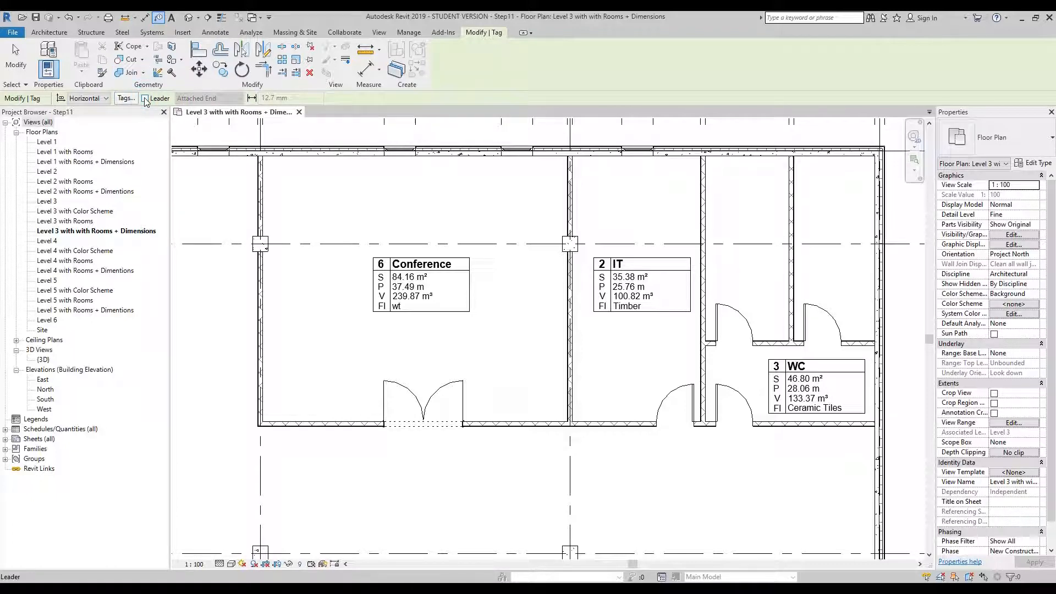
{"action": "left_click", "coordinate": [424, 429]}
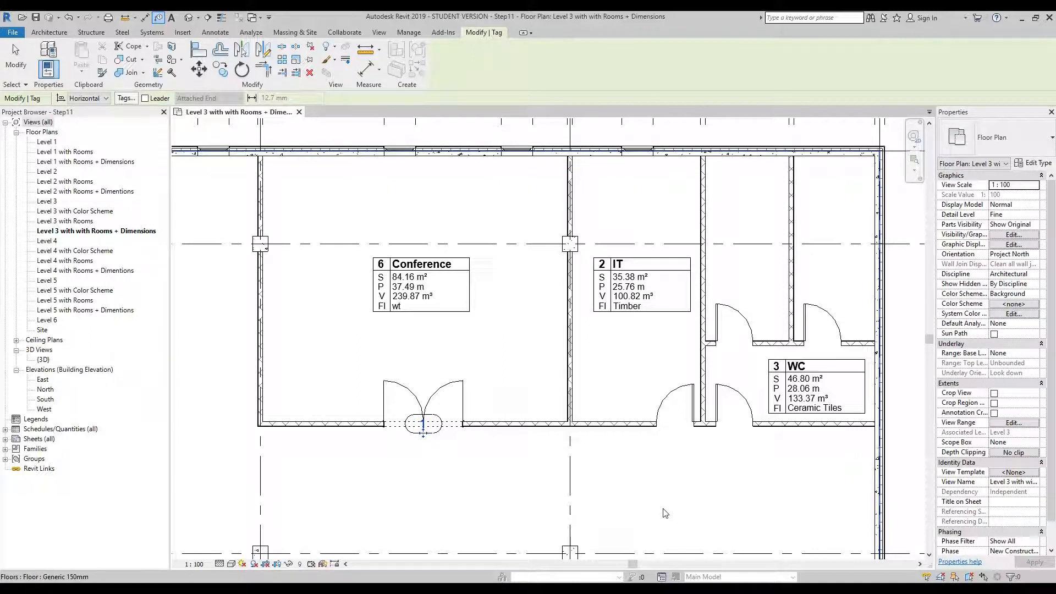
{"action": "left_click", "coordinate": [680, 428]}
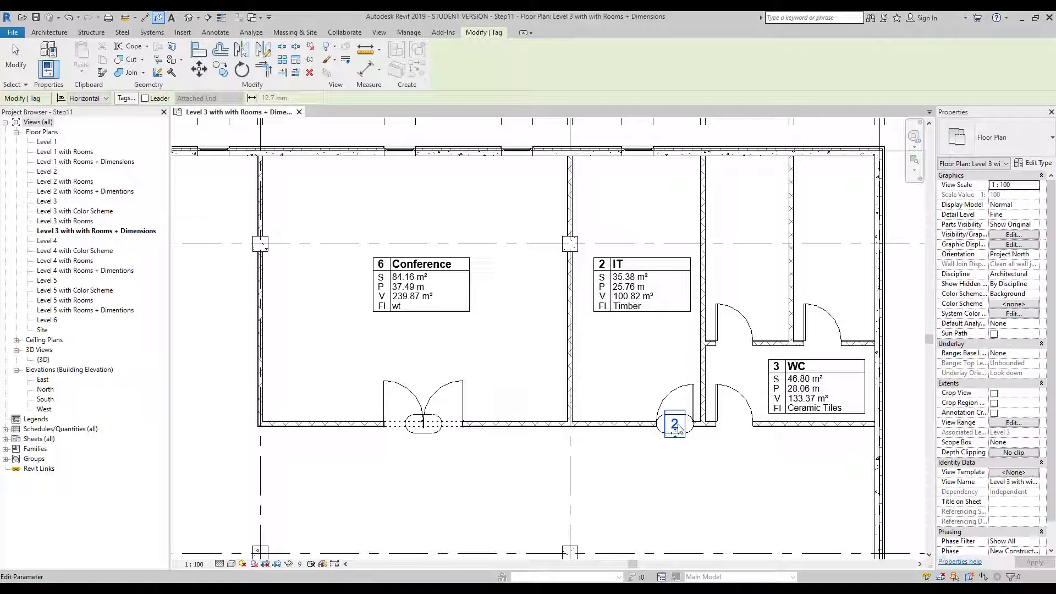
{"action": "middle_click_drag", "start_coordinate": [692, 459], "coordinate": [670, 429]}
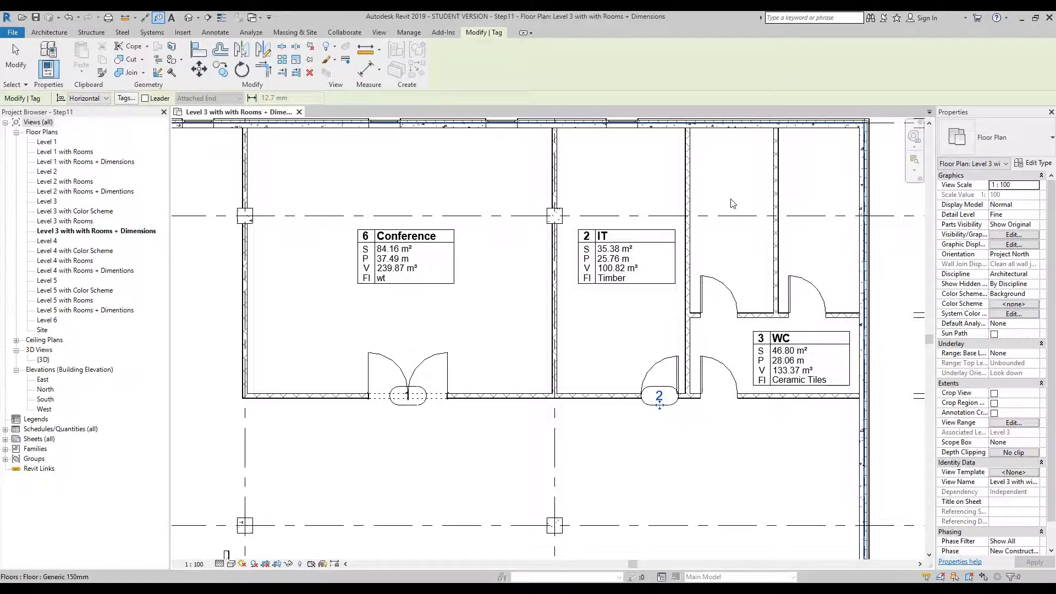
{"action": "key", "text": "Escape"}
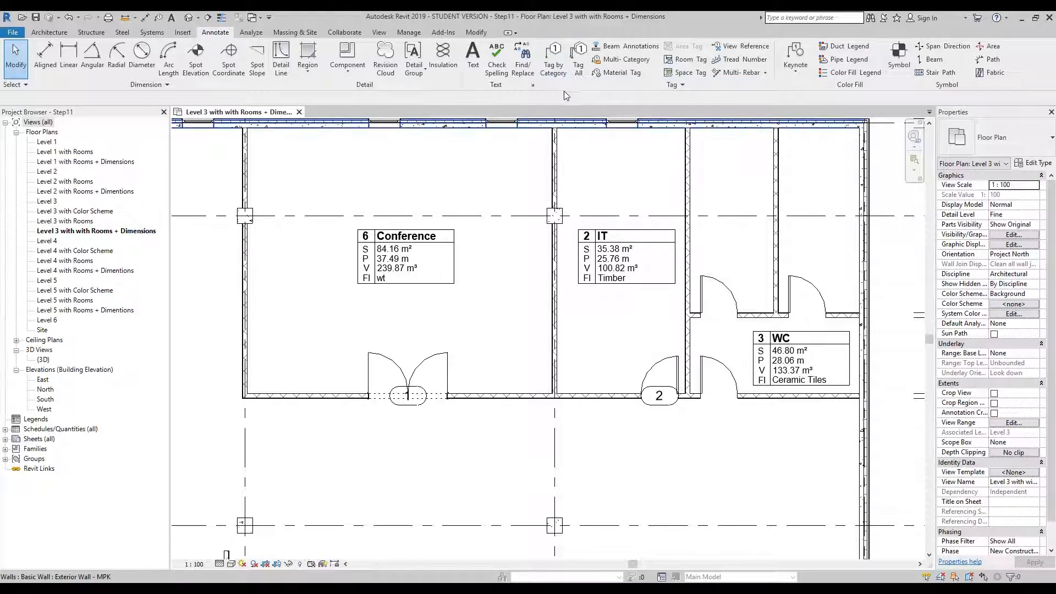
Step: Tag all remaining untagged doors in the current view with M_Door Tag, horizontally and without leaders
{"action": "left_click", "coordinate": [579, 65]}
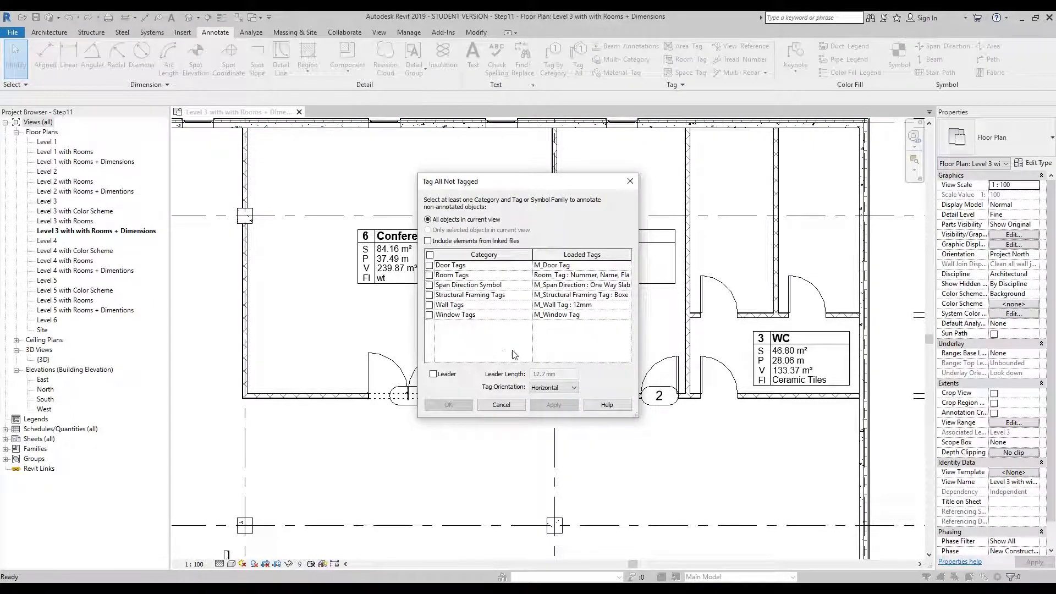
{"action": "left_click", "coordinate": [429, 265]}
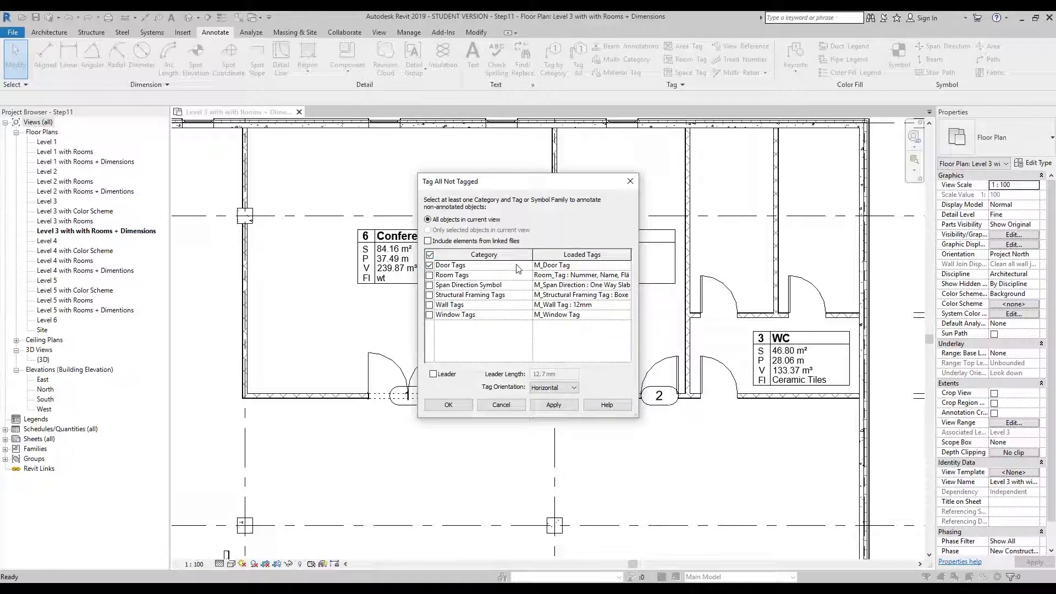
{"action": "left_click", "coordinate": [559, 409]}
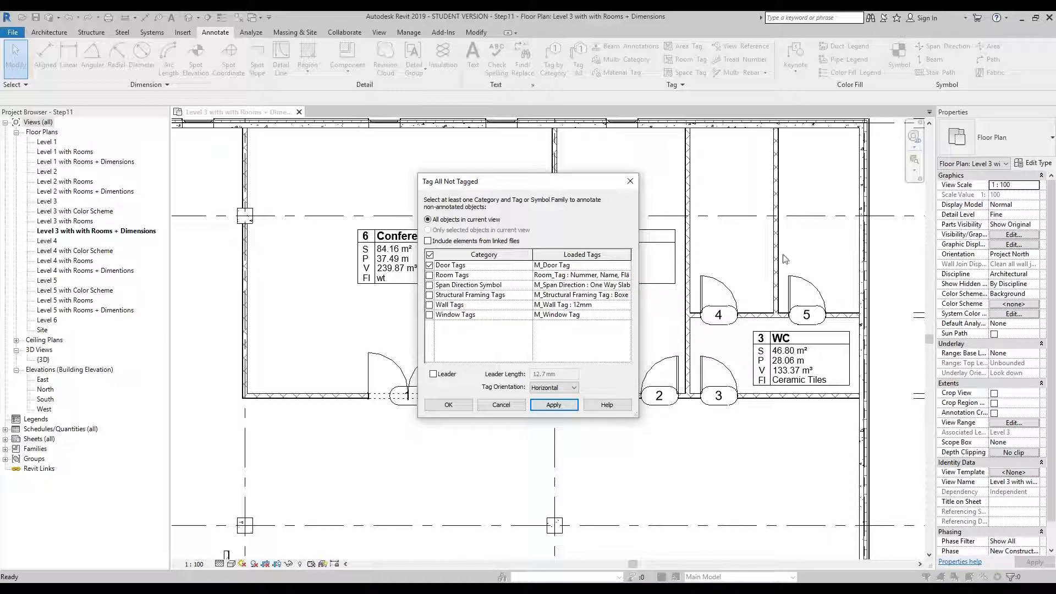
{"action": "left_click", "coordinate": [449, 405]}
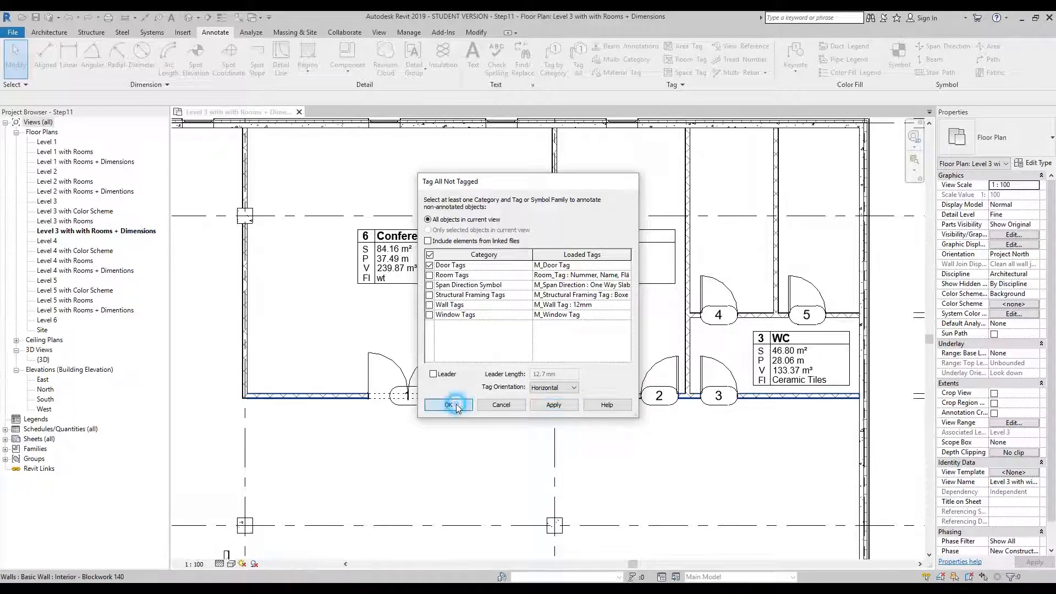
{"action": "scroll", "coordinate": [473, 449], "scroll_direction": "down", "scroll_amount": 2}
{"action": "middle_click_drag", "start_coordinate": [471, 445], "coordinate": [503, 440]}
{"action": "scroll", "coordinate": [497, 425], "scroll_direction": "up", "scroll_amount": 1}
{"action": "scroll", "coordinate": [498, 424], "scroll_direction": "down", "scroll_amount": 1}
{"action": "scroll", "coordinate": [503, 441], "scroll_direction": "up", "scroll_amount": 1}
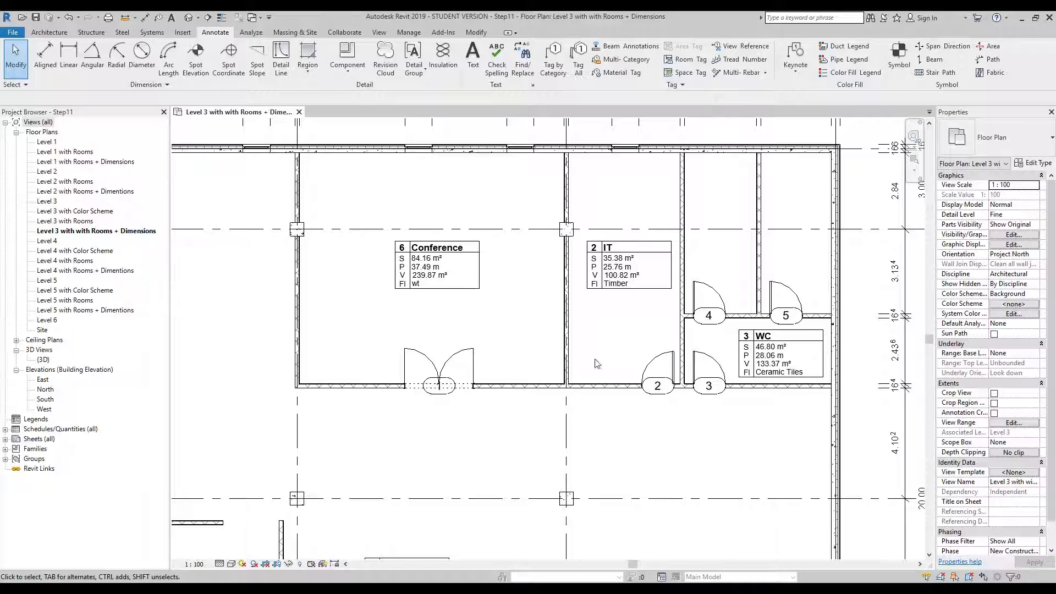
Step: Create a new Door Schedule of building components for the Doors category in the New Construction phase
{"action": "left_click", "coordinate": [381, 33]}
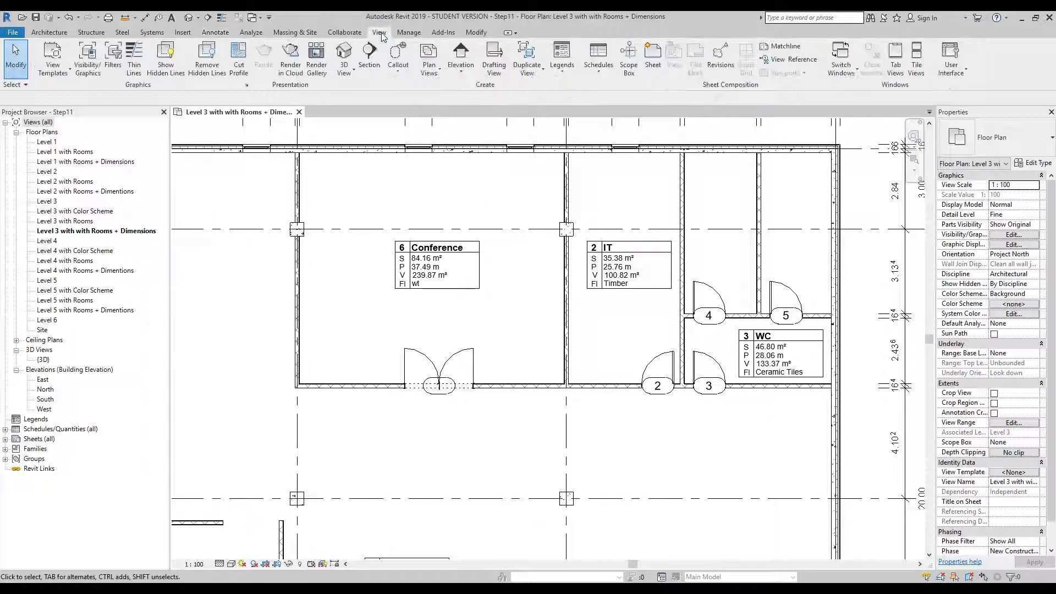
{"action": "left_click", "coordinate": [609, 77]}
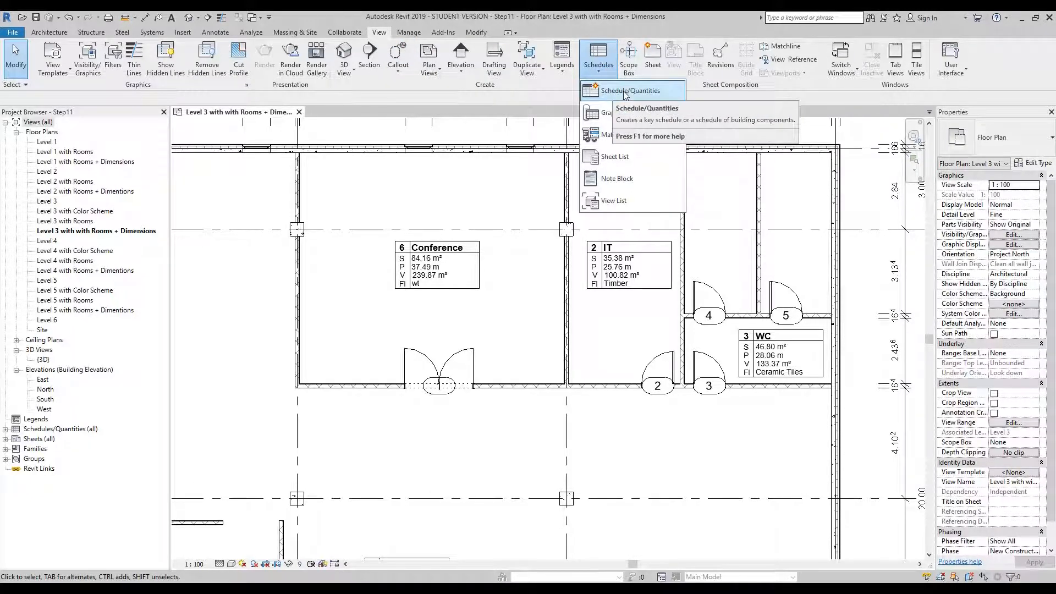
{"action": "left_click", "coordinate": [626, 91]}
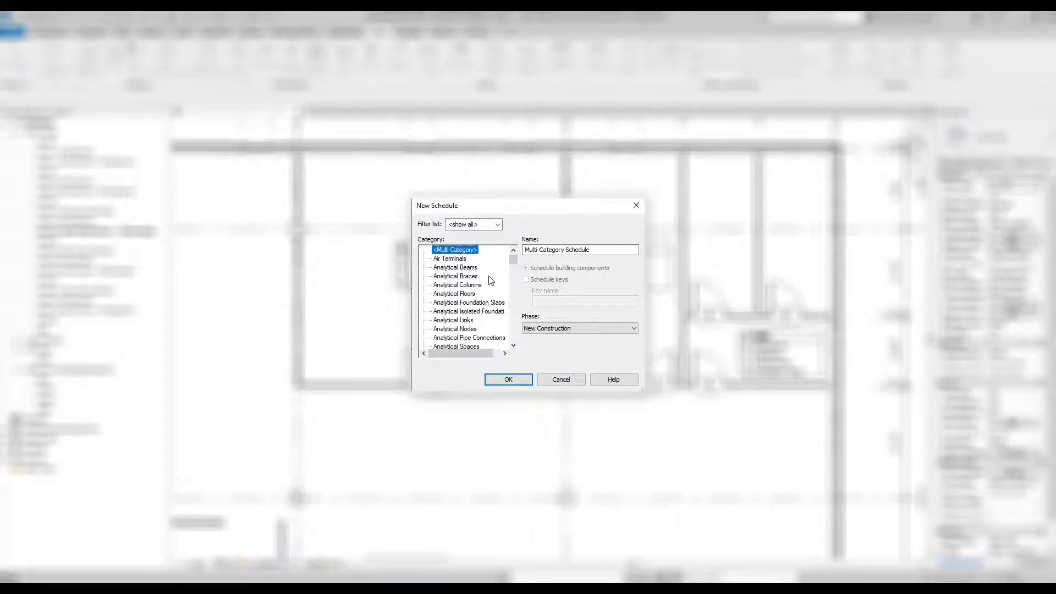
{"action": "scroll", "coordinate": [490, 280], "scroll_direction": "down", "scroll_amount": 8}
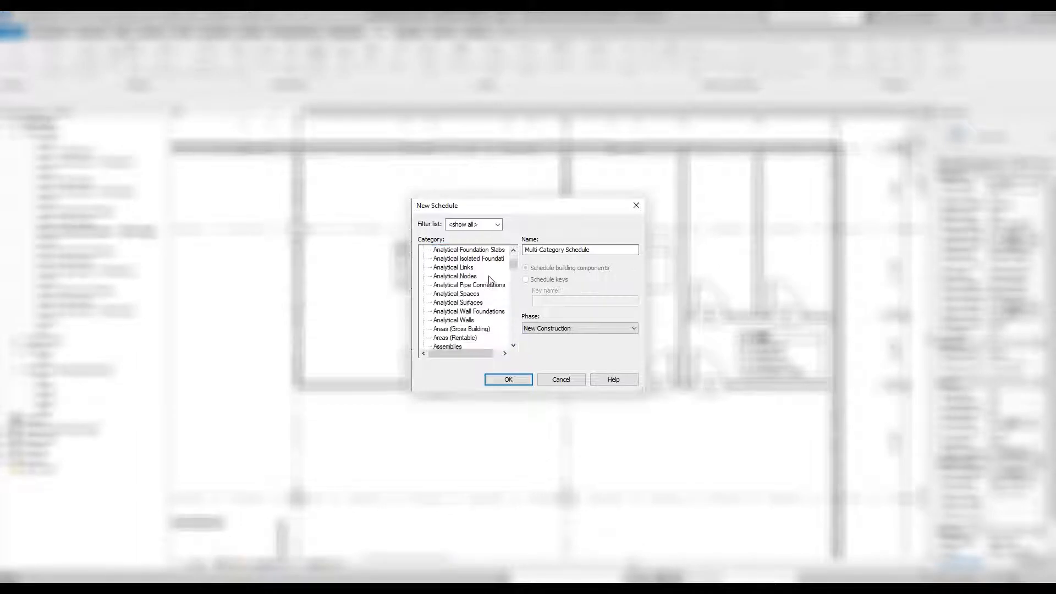
{"action": "scroll", "coordinate": [490, 280], "scroll_direction": "down", "scroll_amount": 3}
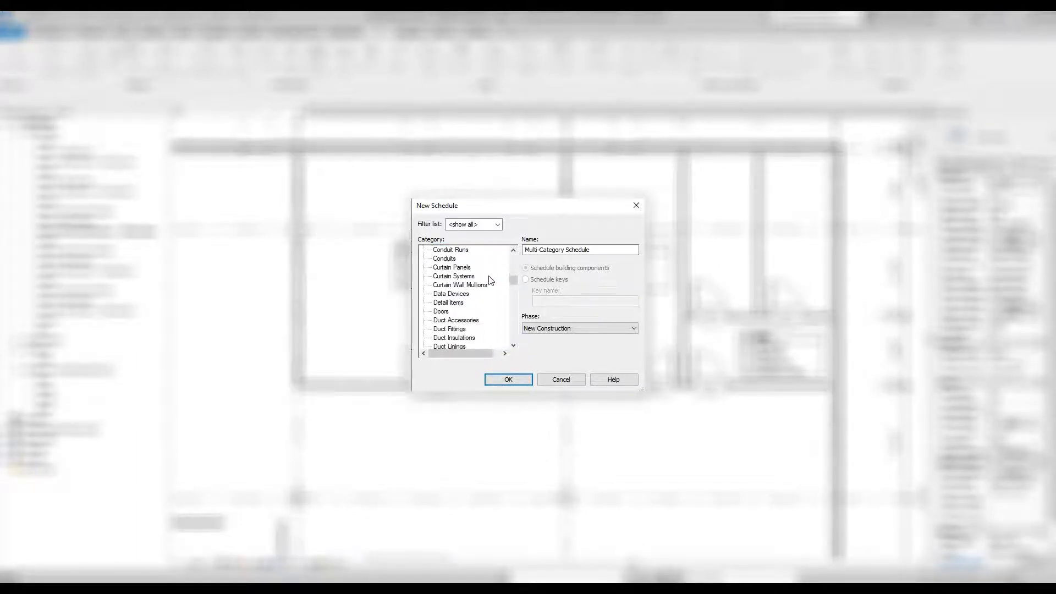
{"action": "left_click", "coordinate": [443, 313]}
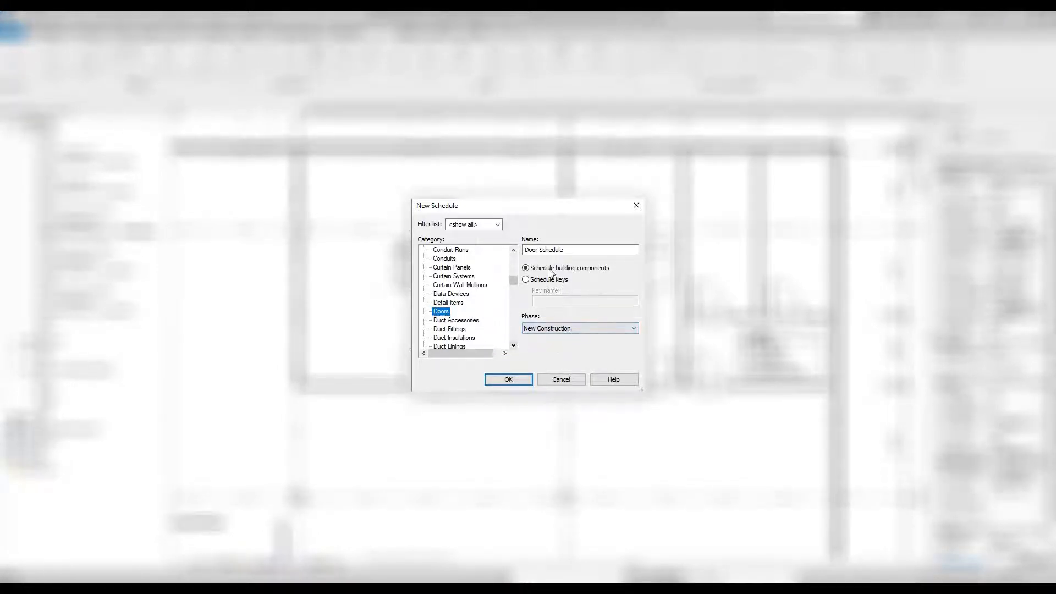
{"action": "left_click", "coordinate": [512, 381]}
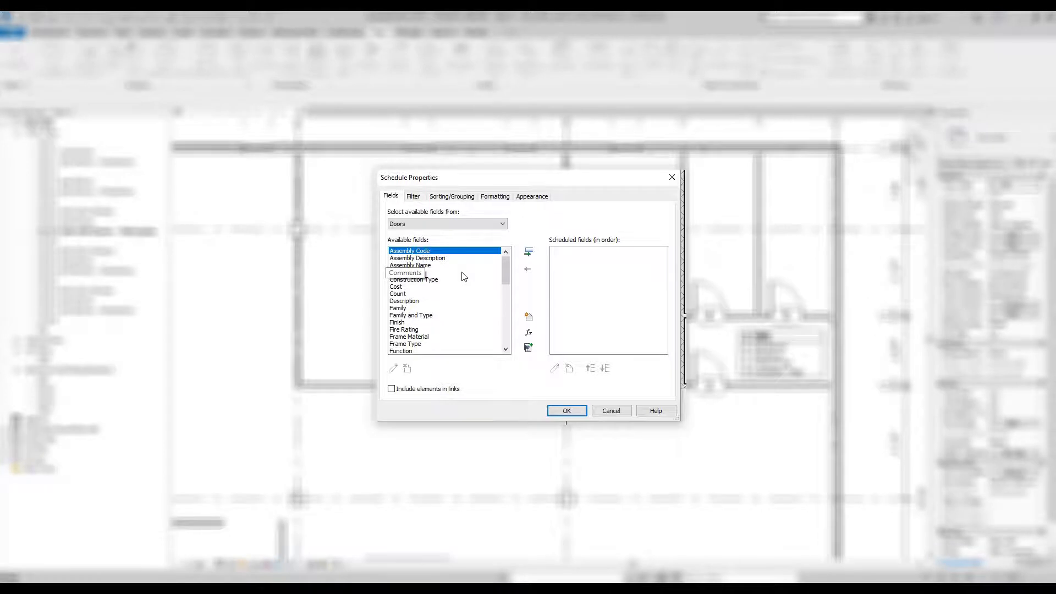
Step: Add the Type and Level fields to the door schedule's scheduled fields
{"action": "scroll", "coordinate": [459, 289], "scroll_direction": "down", "scroll_amount": 7}
{"action": "scroll", "coordinate": [456, 294], "scroll_direction": "down", "scroll_amount": 4}
{"action": "left_click", "coordinate": [398, 294]}
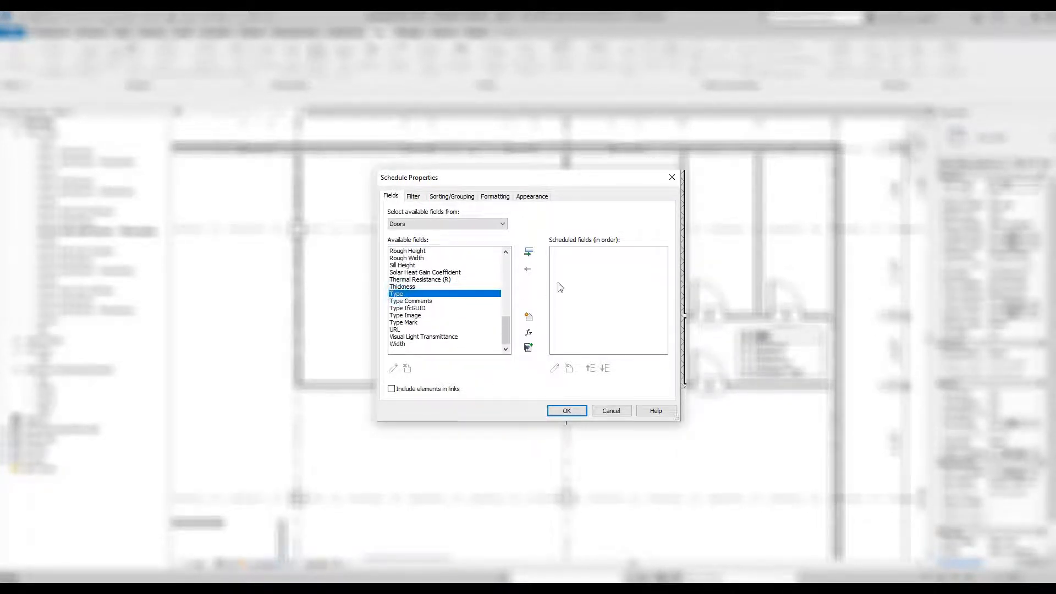
{"action": "left_click", "coordinate": [530, 253]}
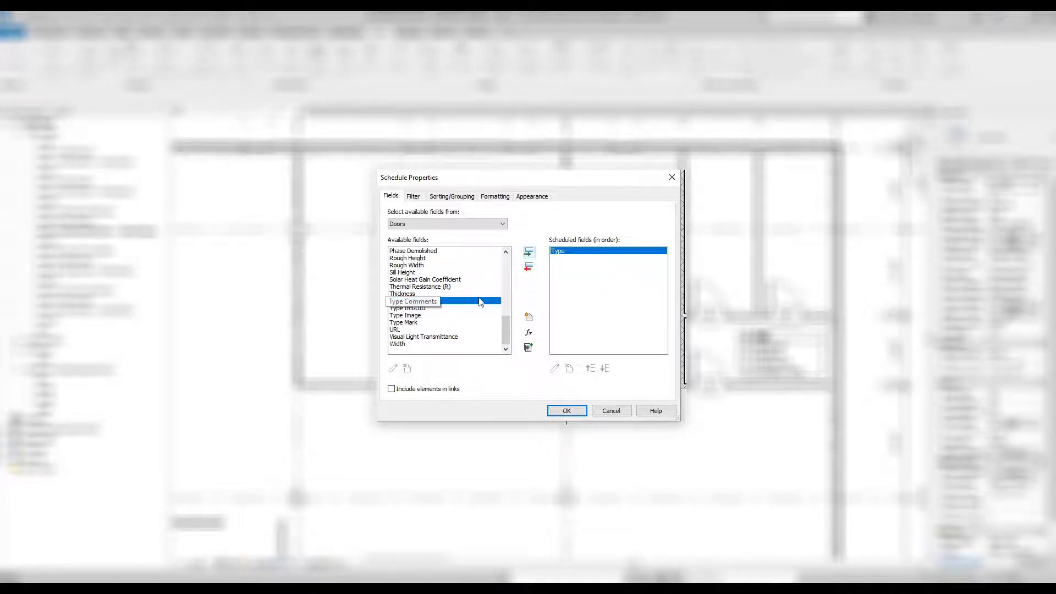
{"action": "scroll", "coordinate": [470, 316], "scroll_direction": "up", "scroll_amount": 3}
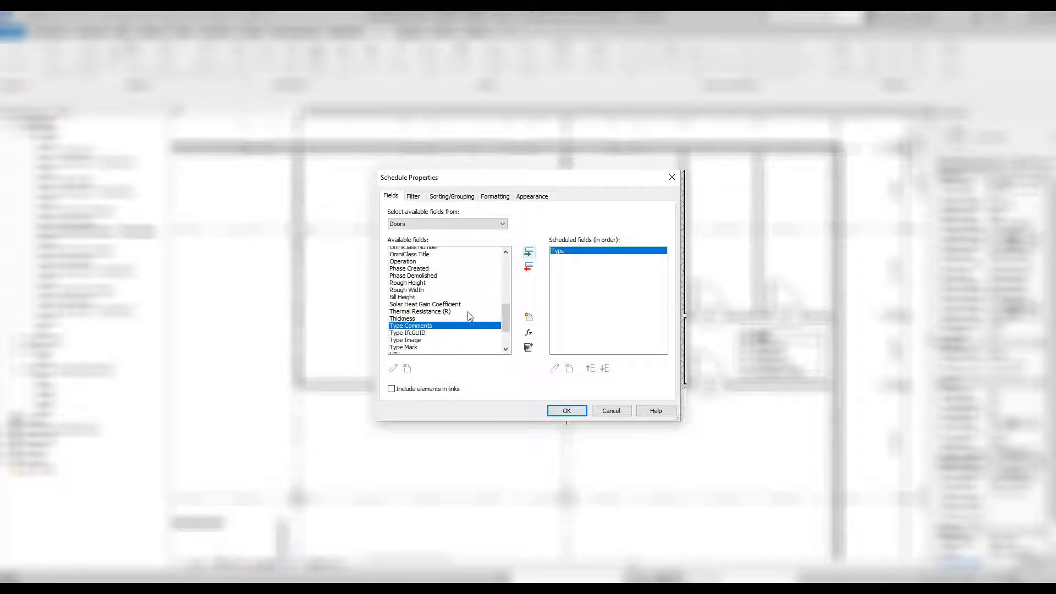
{"action": "scroll", "coordinate": [470, 316], "scroll_direction": "up", "scroll_amount": 3}
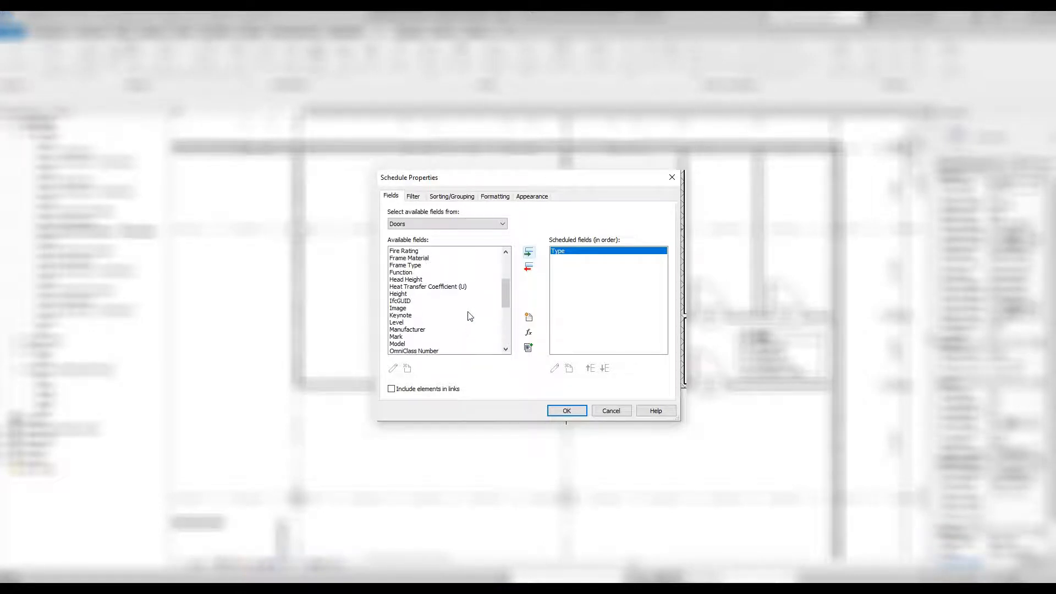
{"action": "left_click", "coordinate": [401, 322]}
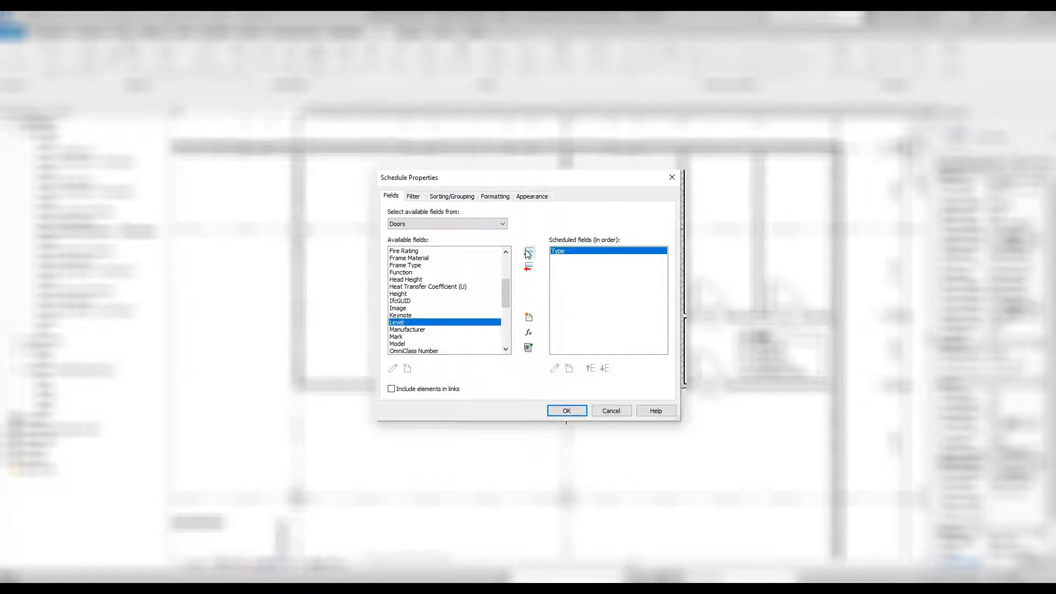
{"action": "left_click", "coordinate": [529, 253]}
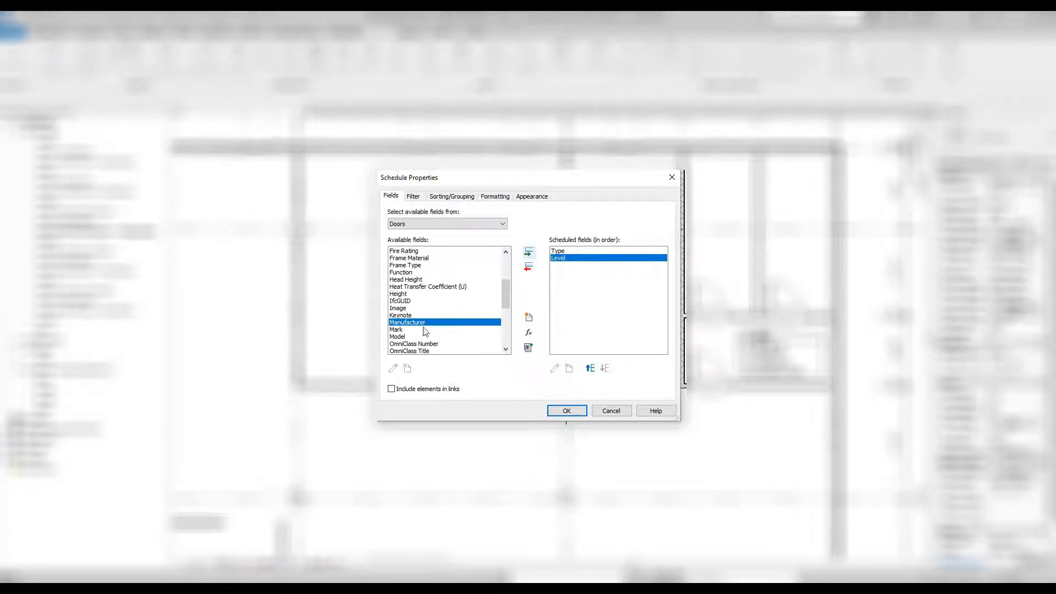
Step: Add the Mark, Height and Width fields to the door schedule after Level
{"action": "left_click", "coordinate": [400, 330]}
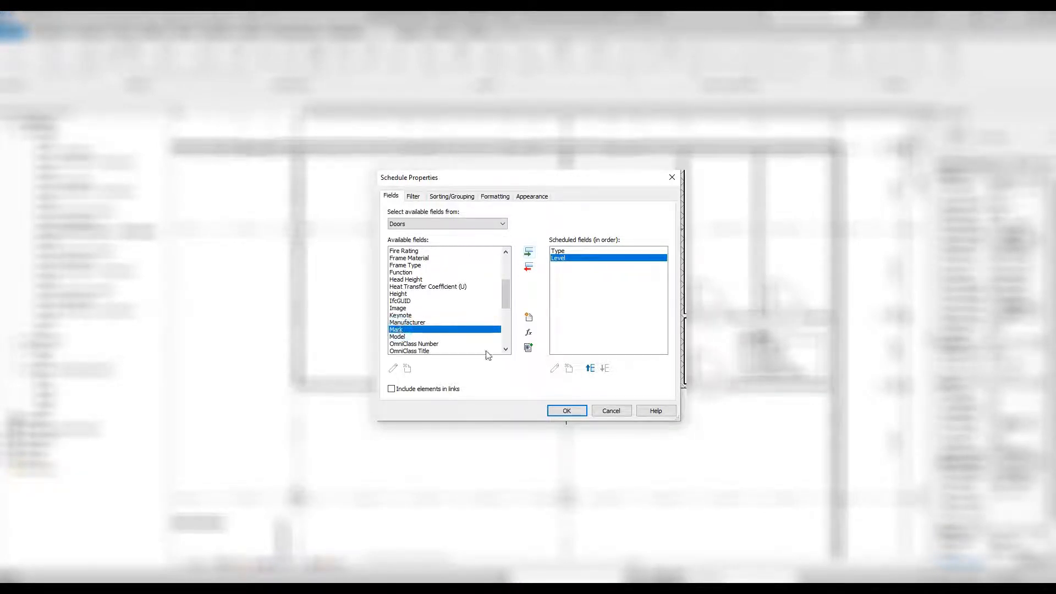
{"action": "left_click", "coordinate": [530, 254]}
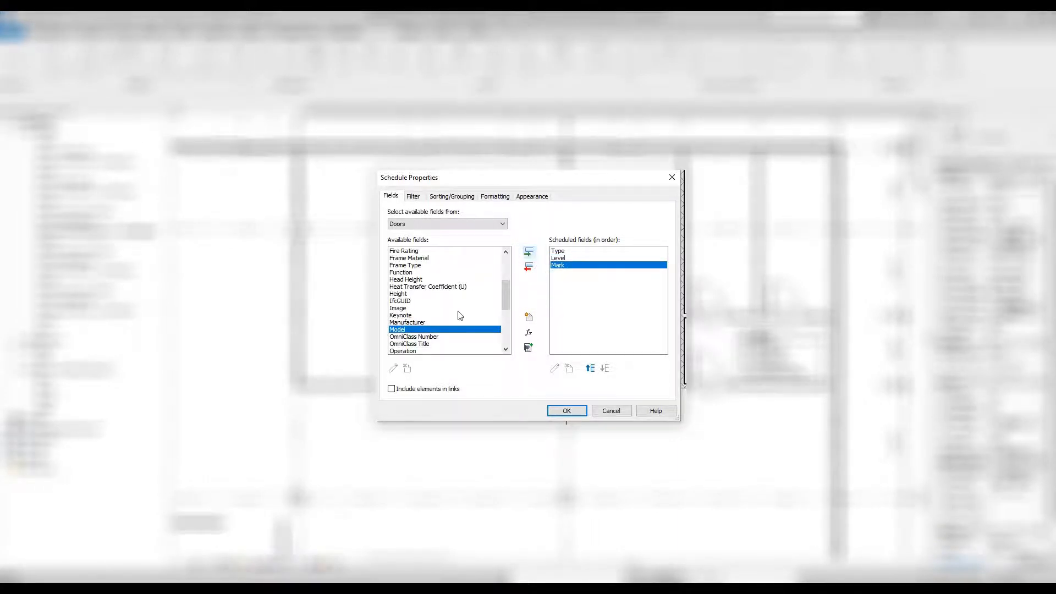
{"action": "left_click", "coordinate": [400, 294]}
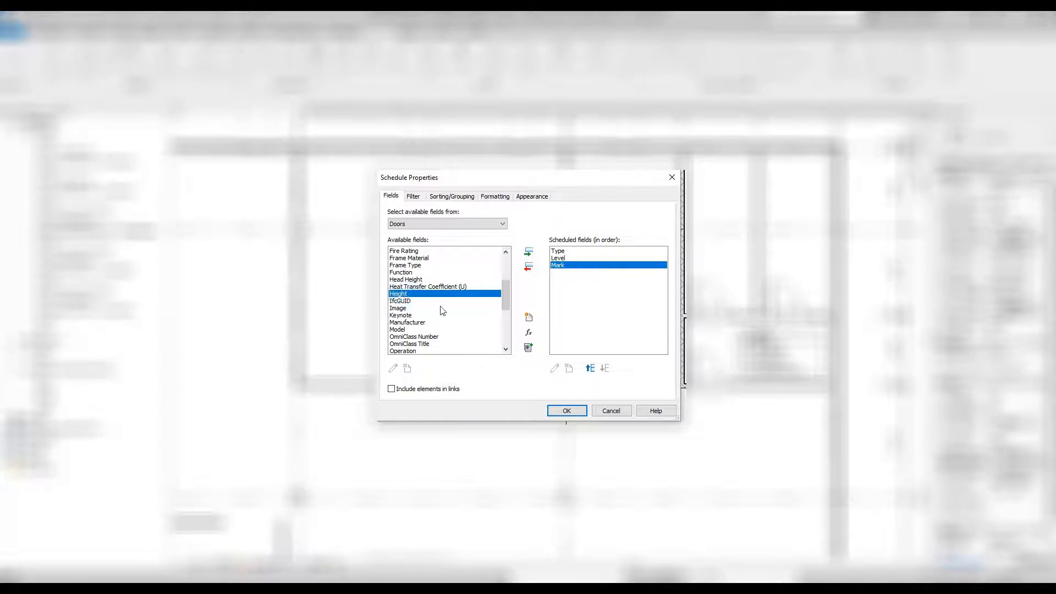
{"action": "left_click", "coordinate": [529, 252]}
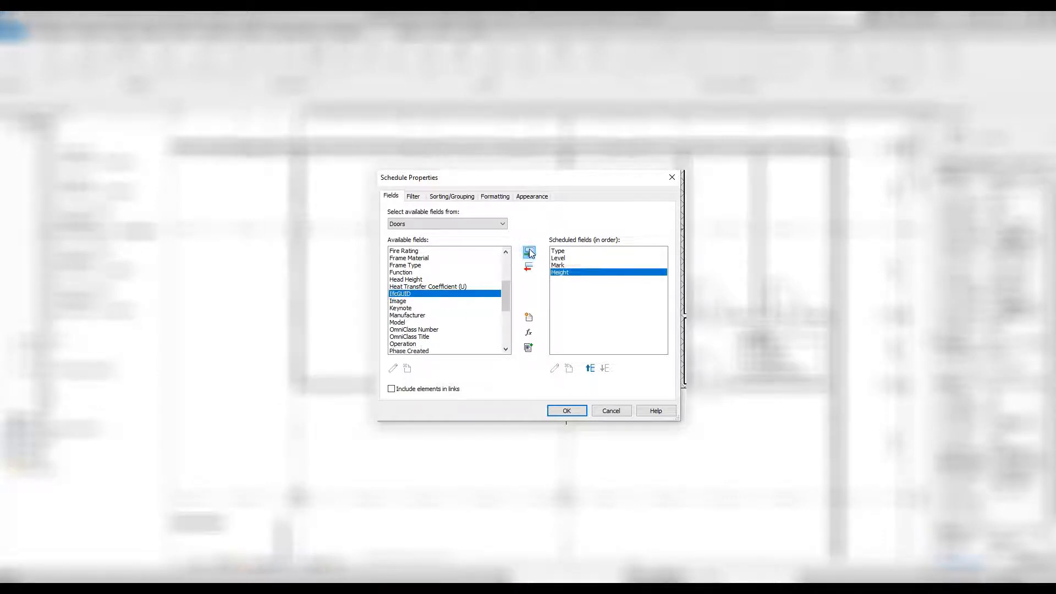
{"action": "scroll", "coordinate": [451, 302], "scroll_direction": "down", "scroll_amount": 4}
{"action": "scroll", "coordinate": [455, 305], "scroll_direction": "down", "scroll_amount": 2}
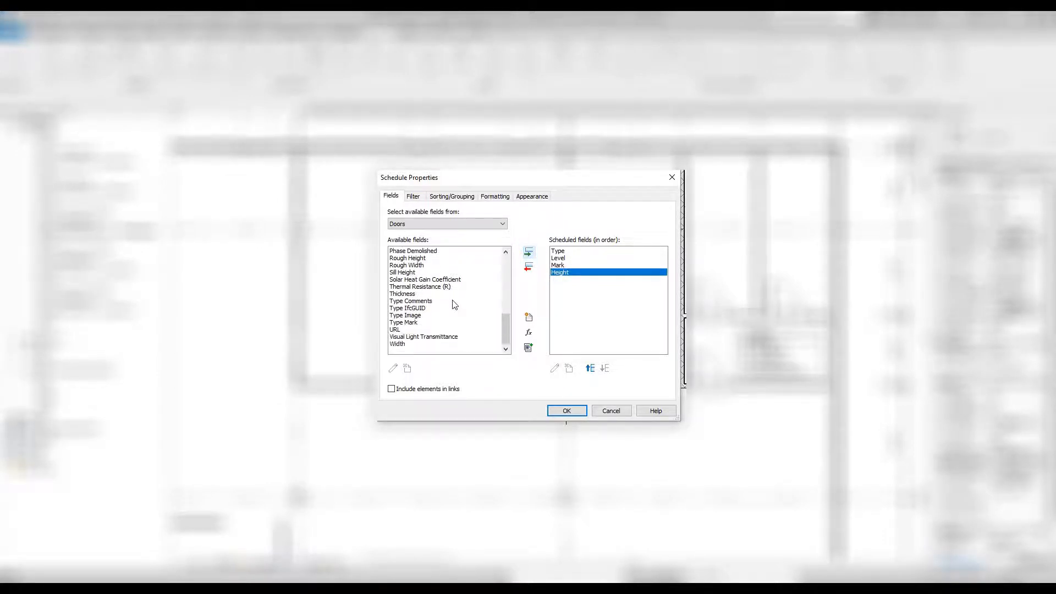
{"action": "left_click", "coordinate": [402, 343]}
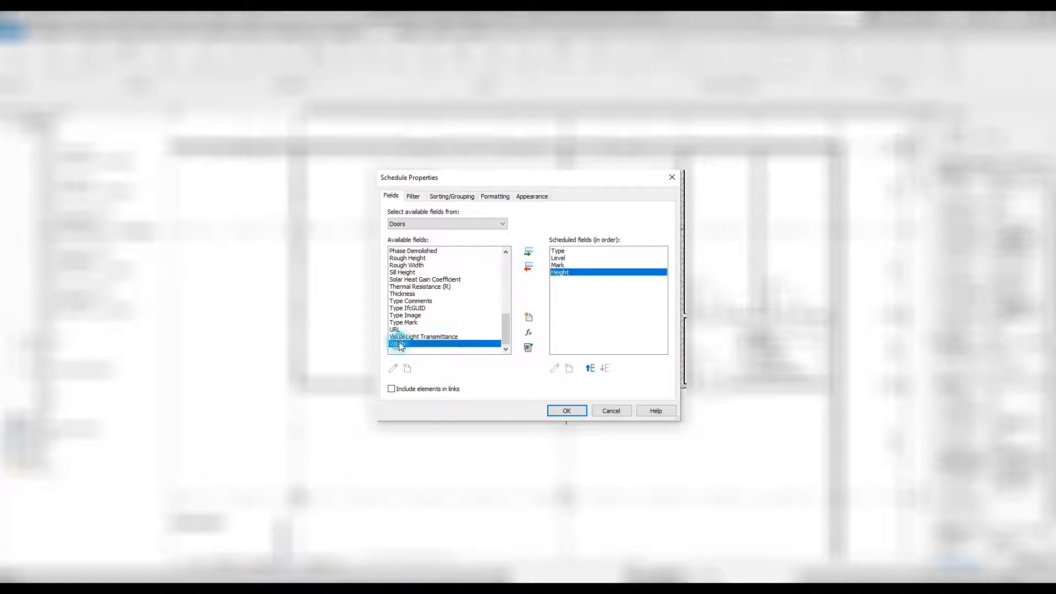
{"action": "left_click", "coordinate": [528, 252]}
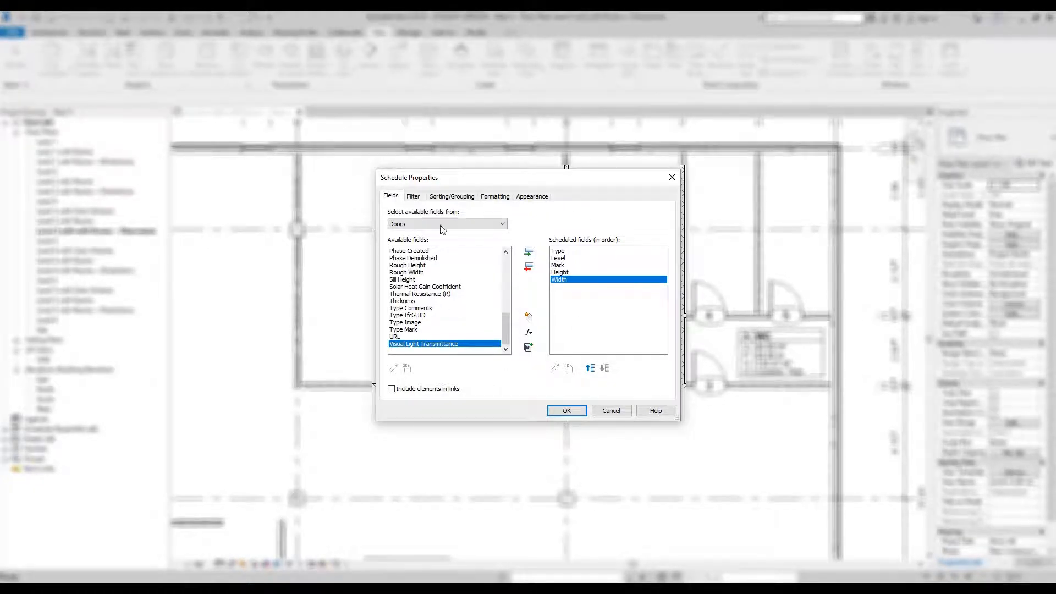
Step: Move the Mark field above Level in the scheduled fields and generate the door schedule
{"action": "left_click", "coordinate": [559, 265]}
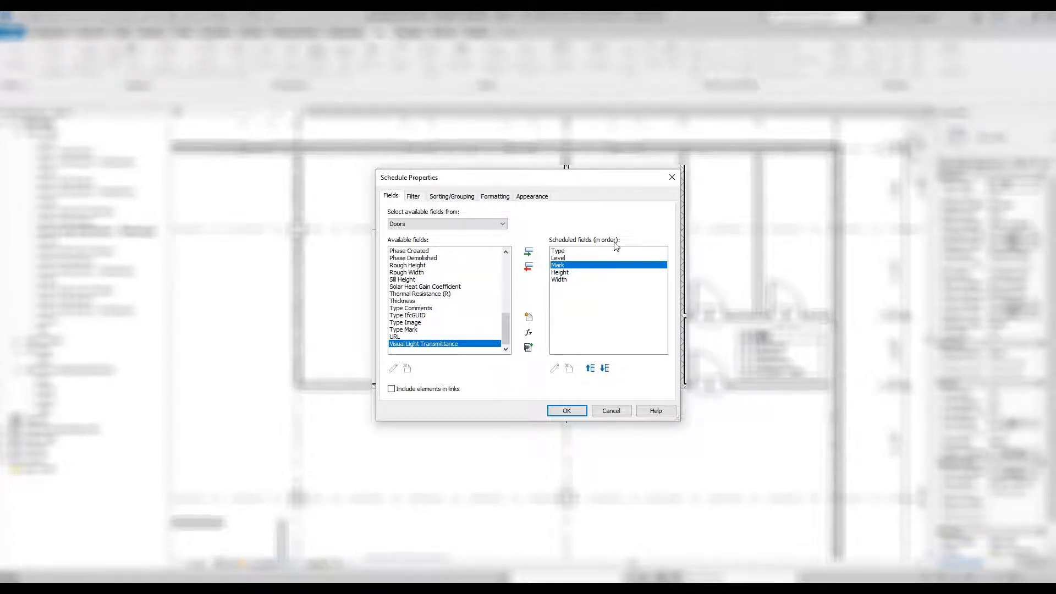
{"action": "left_click", "coordinate": [590, 369]}
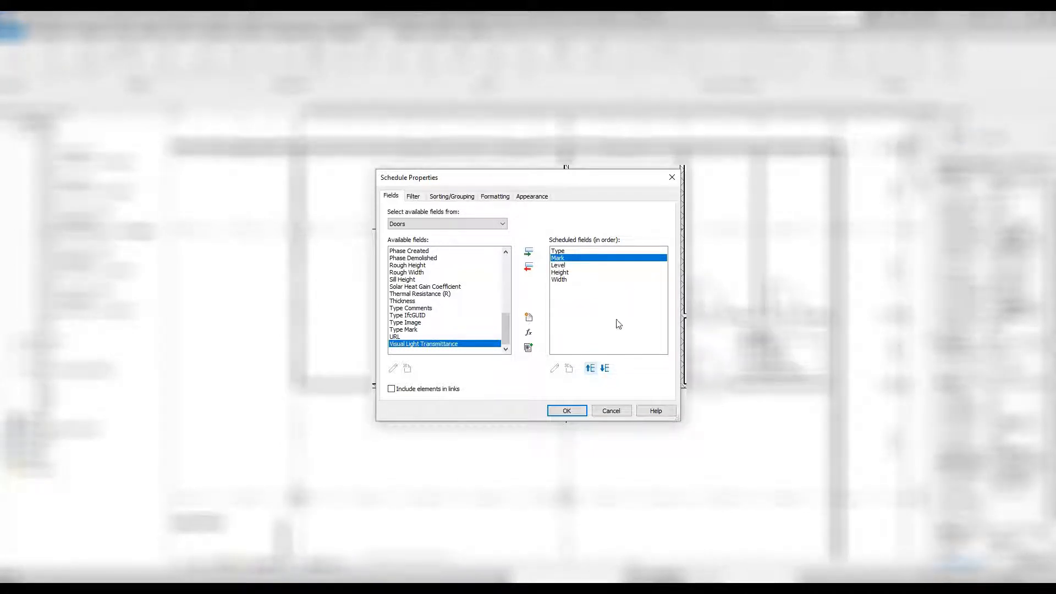
{"action": "left_click", "coordinate": [566, 411]}
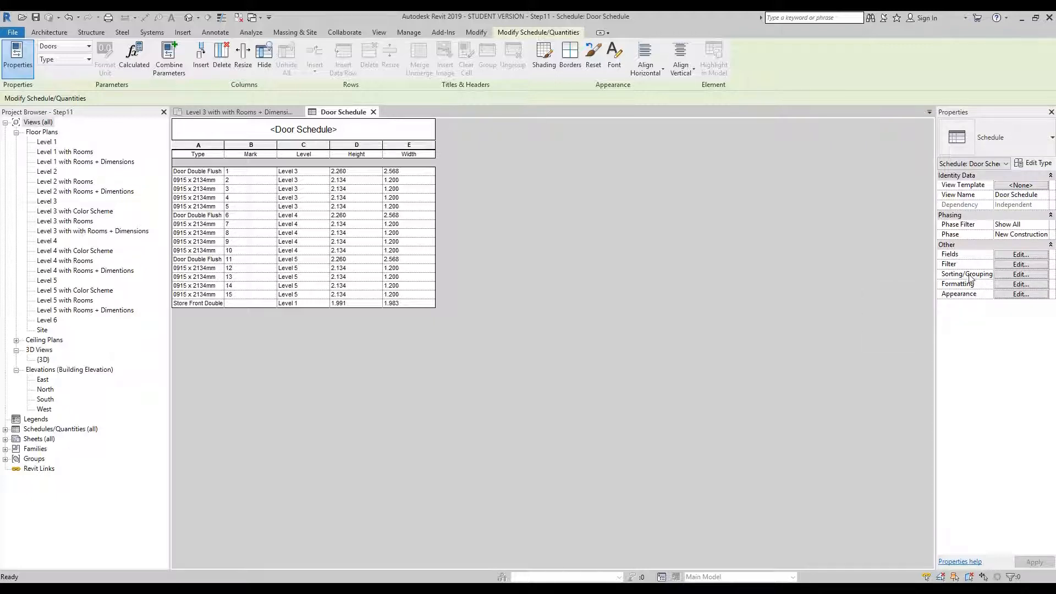
Step: Sort the door schedule by Level in ascending order, with a header and a blank line for each group
{"action": "left_click", "coordinate": [1027, 276]}
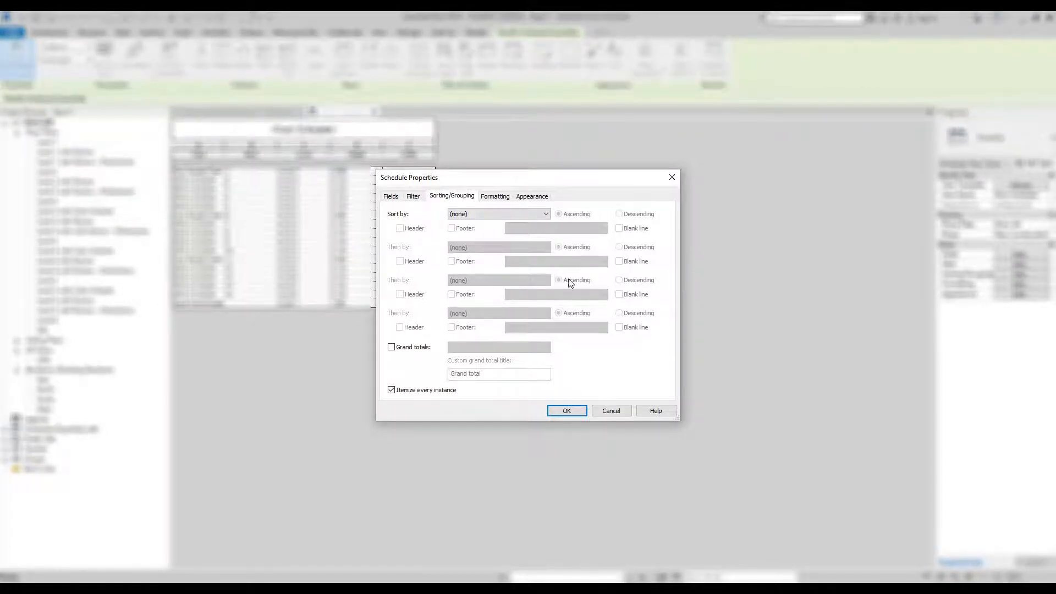
{"action": "left_click", "coordinate": [505, 214]}
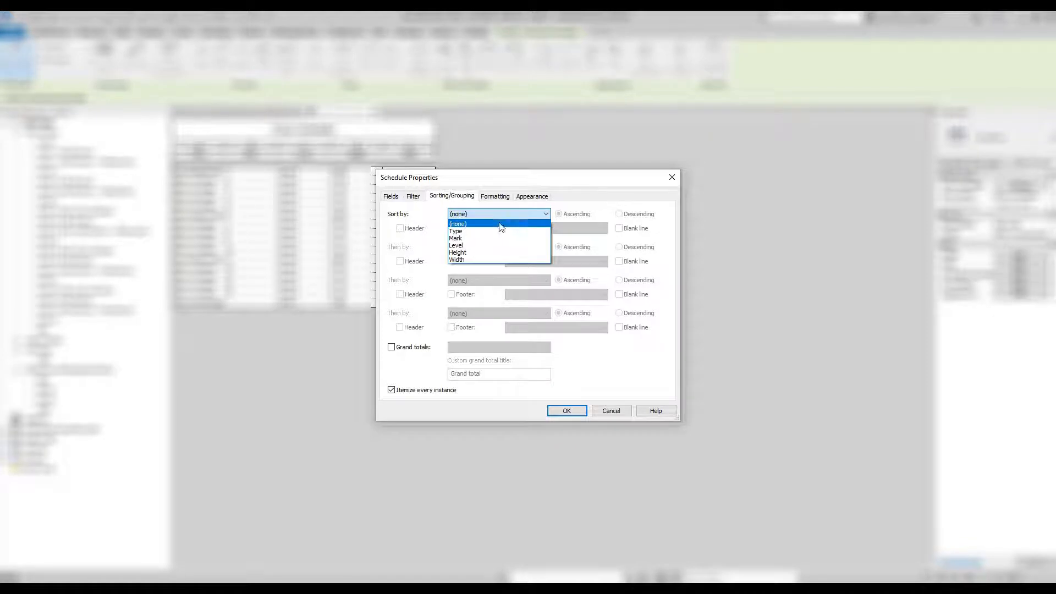
{"action": "left_click", "coordinate": [467, 248]}
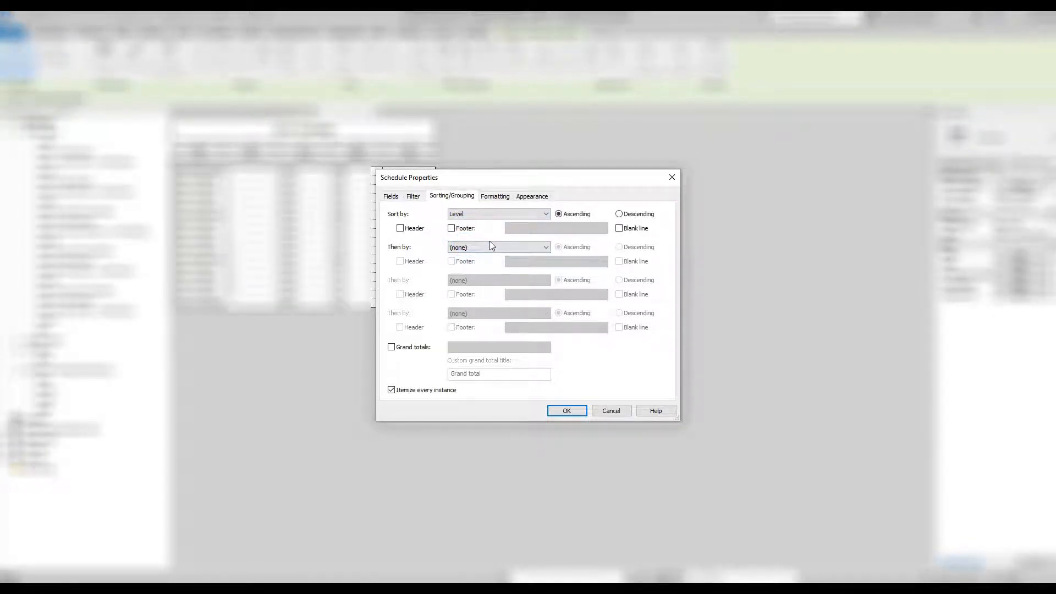
{"action": "left_click", "coordinate": [400, 228]}
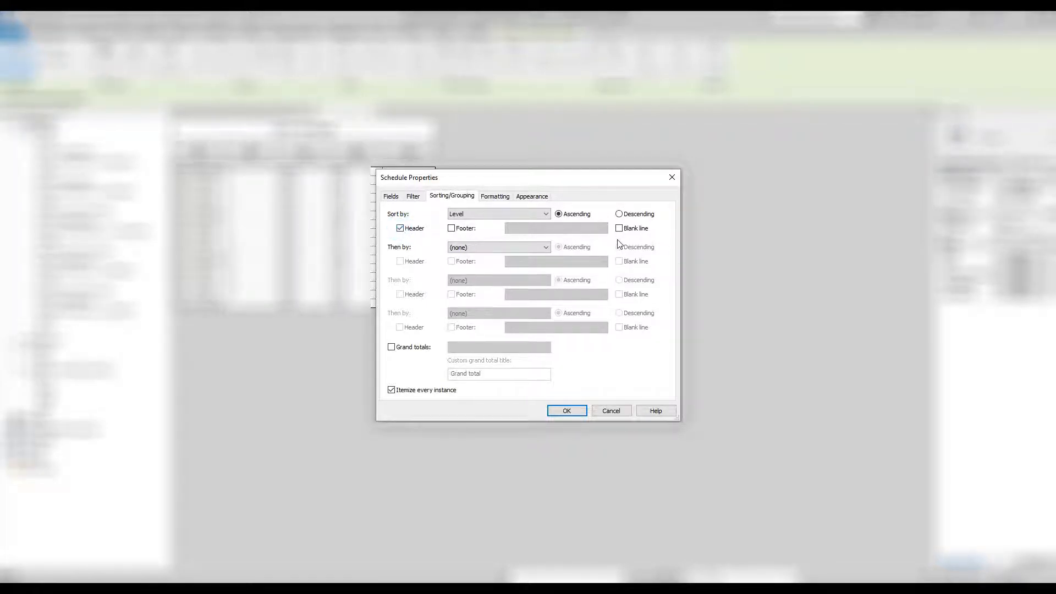
{"action": "left_click", "coordinate": [619, 229]}
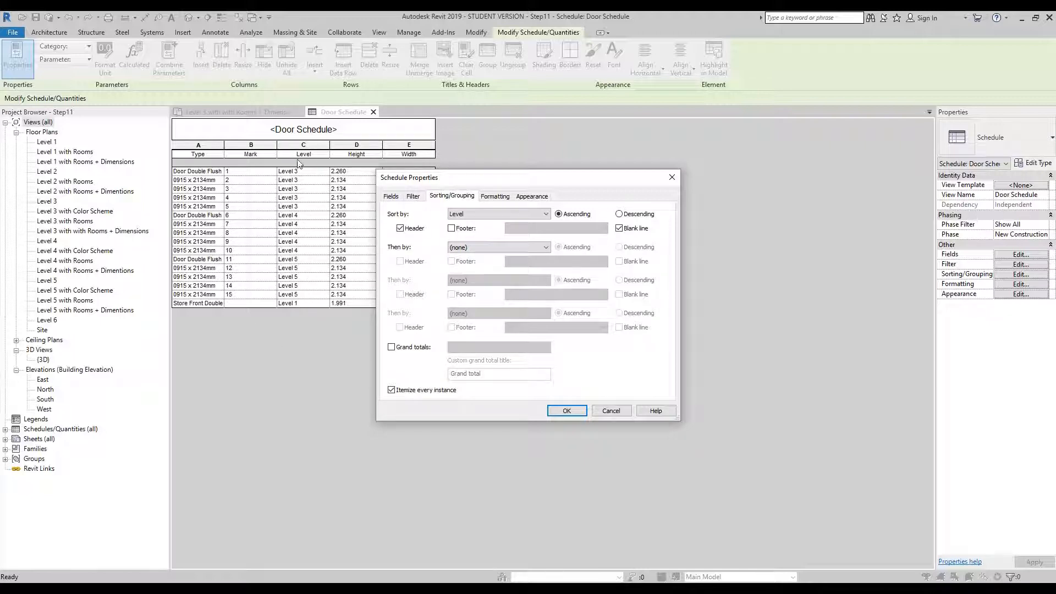
{"action": "left_click", "coordinate": [567, 411]}
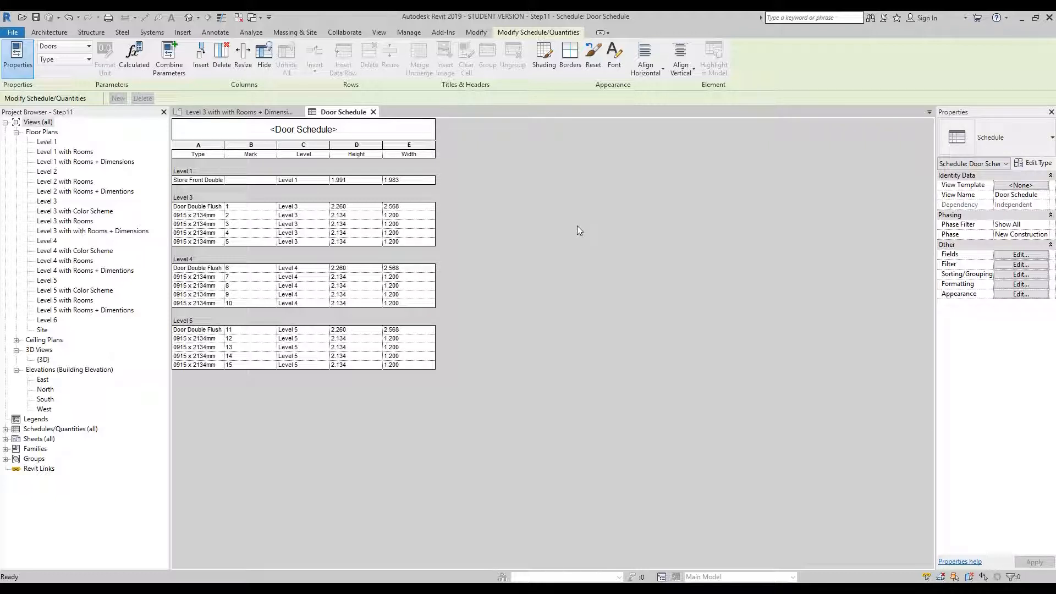
Step: Tile the Level 3 rooms and dimensions floor plan beside the door schedule, with the Conference room's double door in view
{"action": "left_click", "coordinate": [380, 31]}
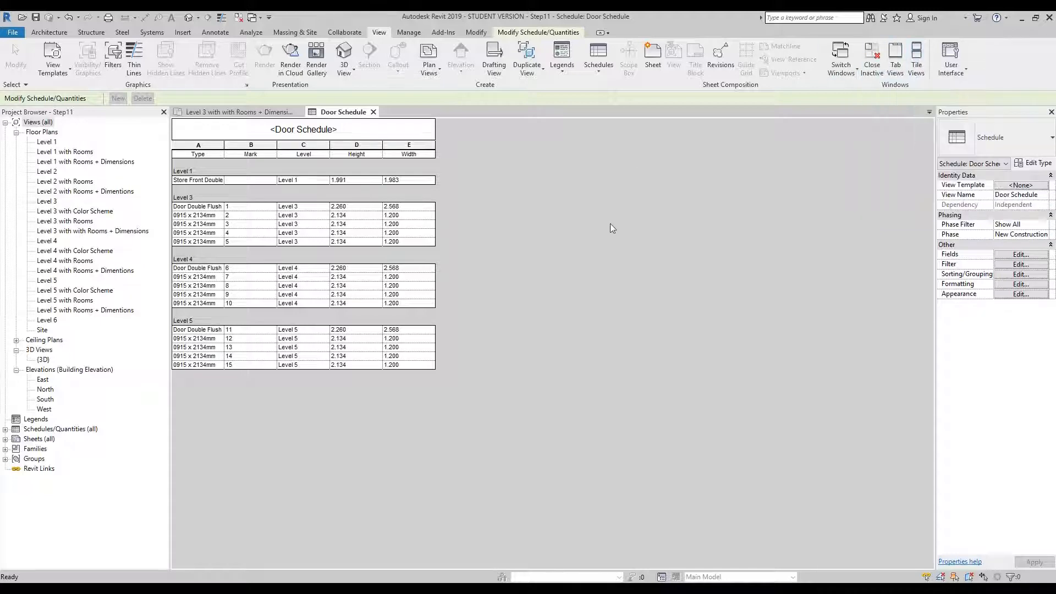
{"action": "left_click", "coordinate": [232, 113]}
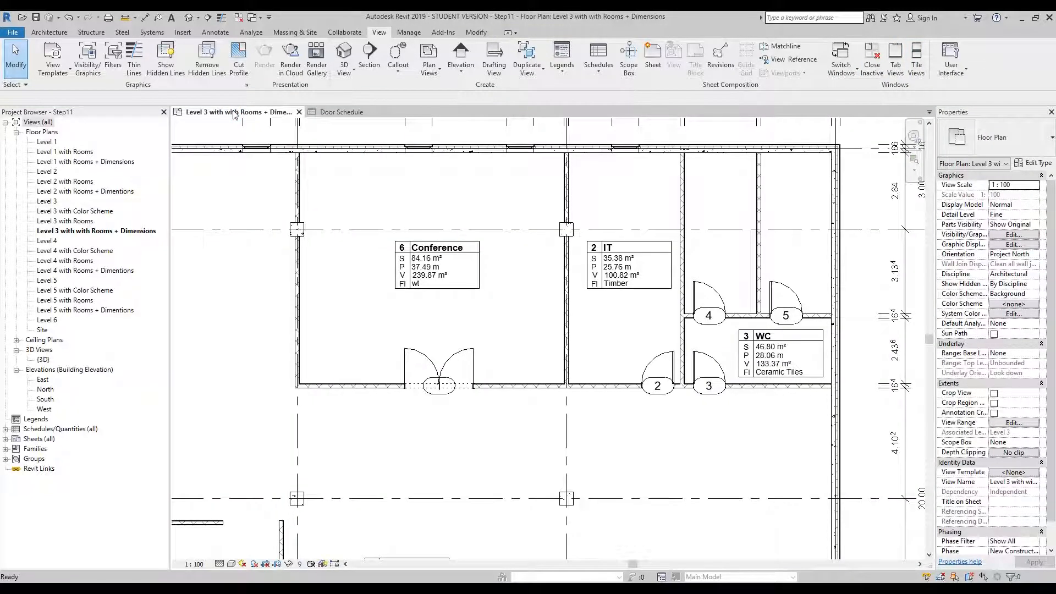
{"action": "key", "text": "w"}
{"action": "key", "text": "t"}
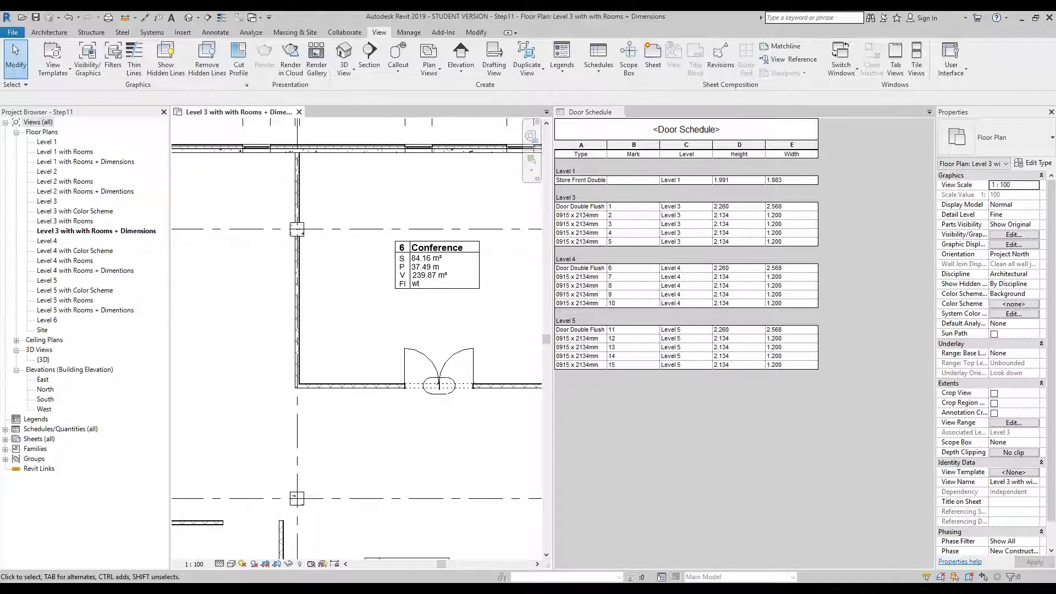
{"action": "left_click", "coordinate": [633, 462]}
{"action": "left_click", "coordinate": [470, 444]}
{"action": "middle_click_drag", "start_coordinate": [504, 422], "coordinate": [429, 434]}
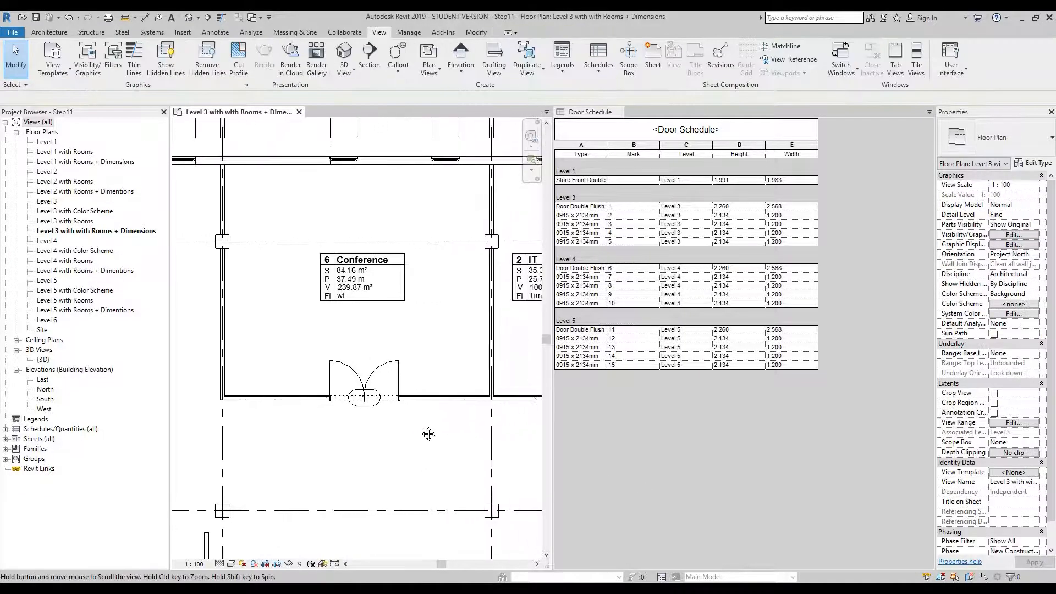
{"action": "scroll", "coordinate": [369, 418], "scroll_direction": "up", "scroll_amount": 2}
{"action": "middle_click_drag", "start_coordinate": [419, 439], "coordinate": [448, 470]}
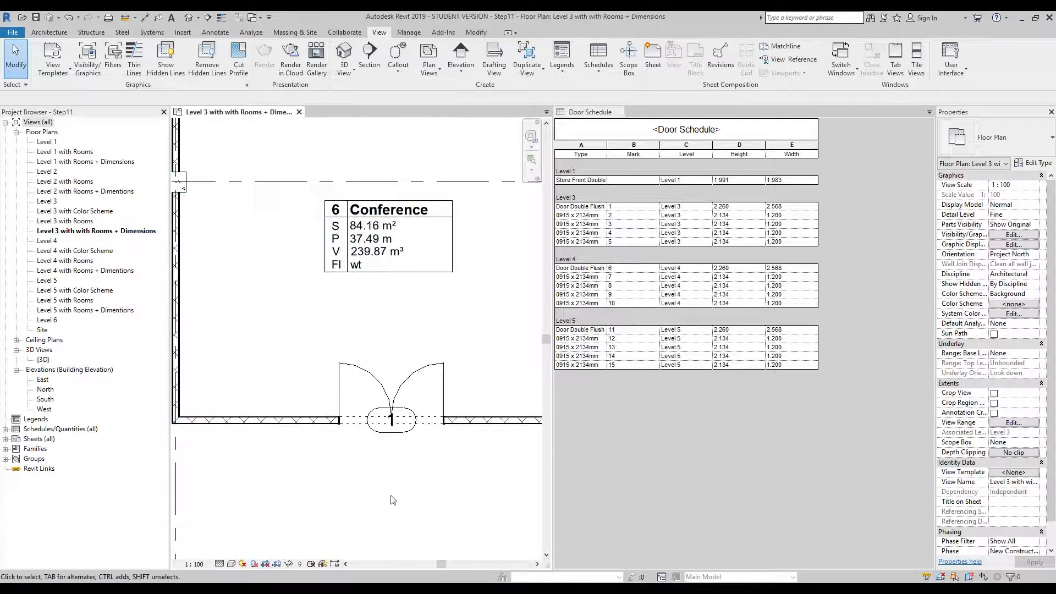
Step: Set the width of the Level 3 double door with mark 1 to 3.000 in the door schedule
{"action": "left_click", "coordinate": [675, 427]}
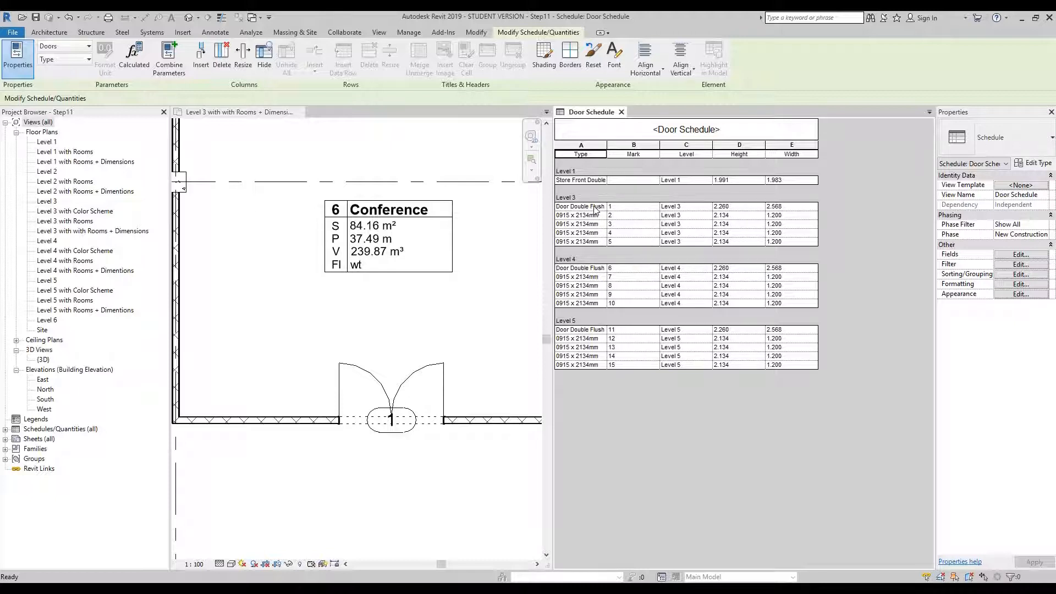
{"action": "left_click", "coordinate": [795, 207]}
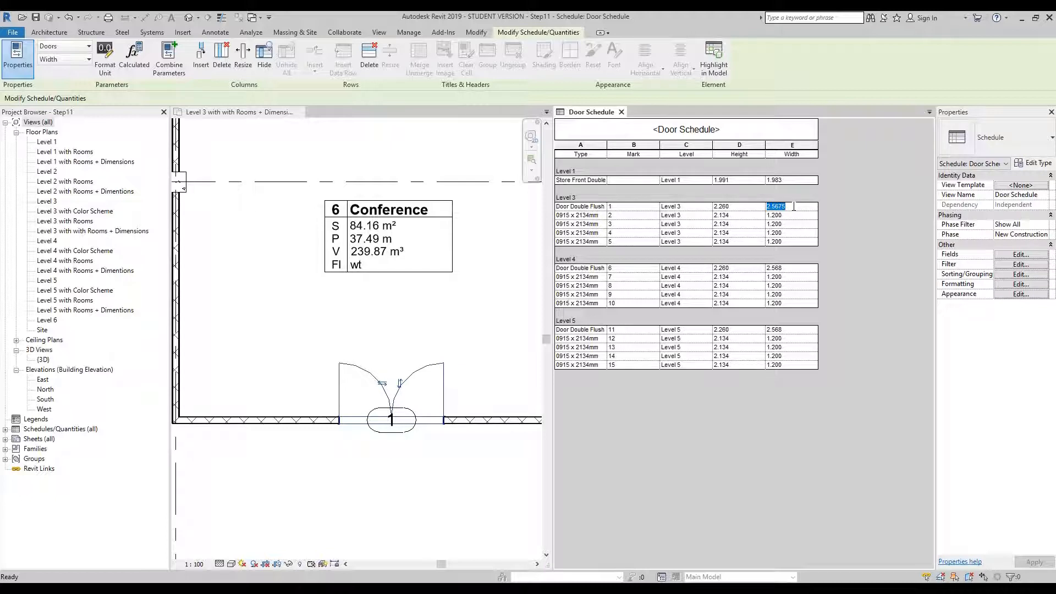
{"action": "type", "text": "3"}
{"action": "left_click", "coordinate": [778, 215]}
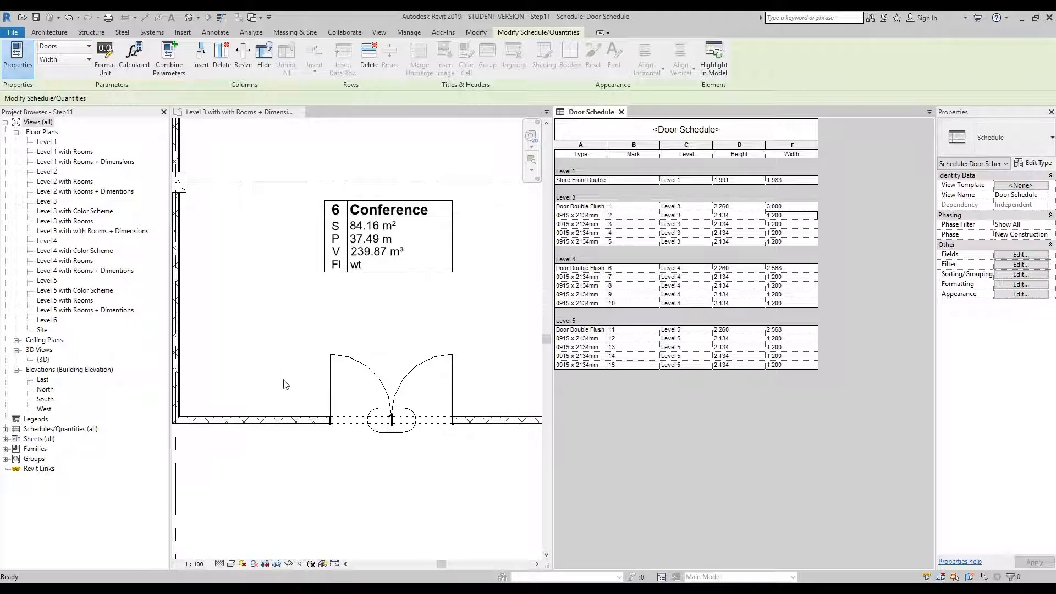
{"action": "scroll", "coordinate": [284, 381], "scroll_direction": "up", "scroll_amount": 1}
{"action": "middle_click_drag", "start_coordinate": [284, 381], "coordinate": [241, 349]}
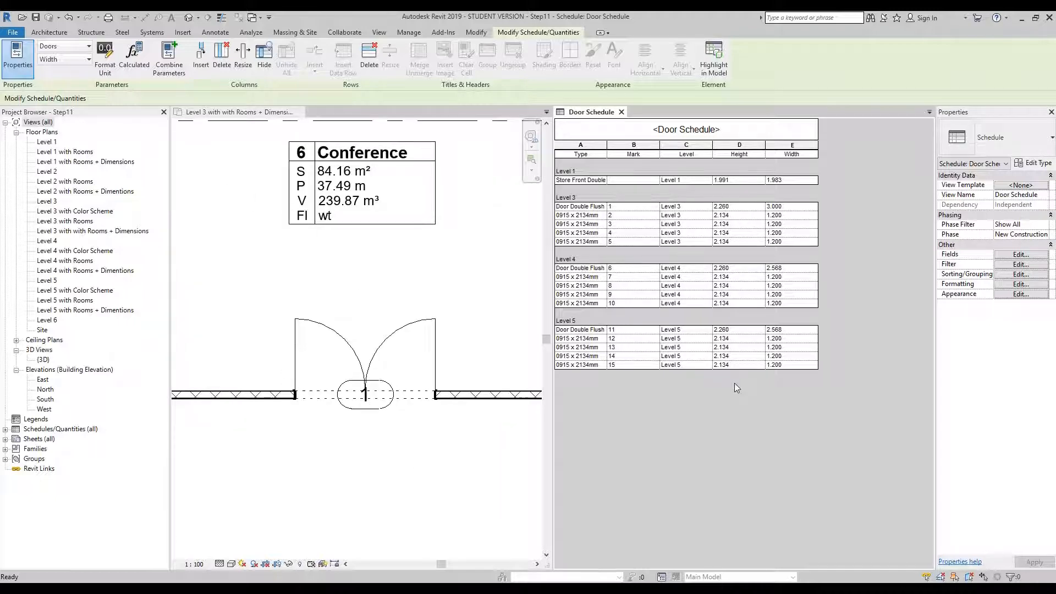
Step: Set the width of door 2 on Level 3 to 1.5 in the schedule, applying it to all doors of its type
{"action": "left_click", "coordinate": [406, 456]}
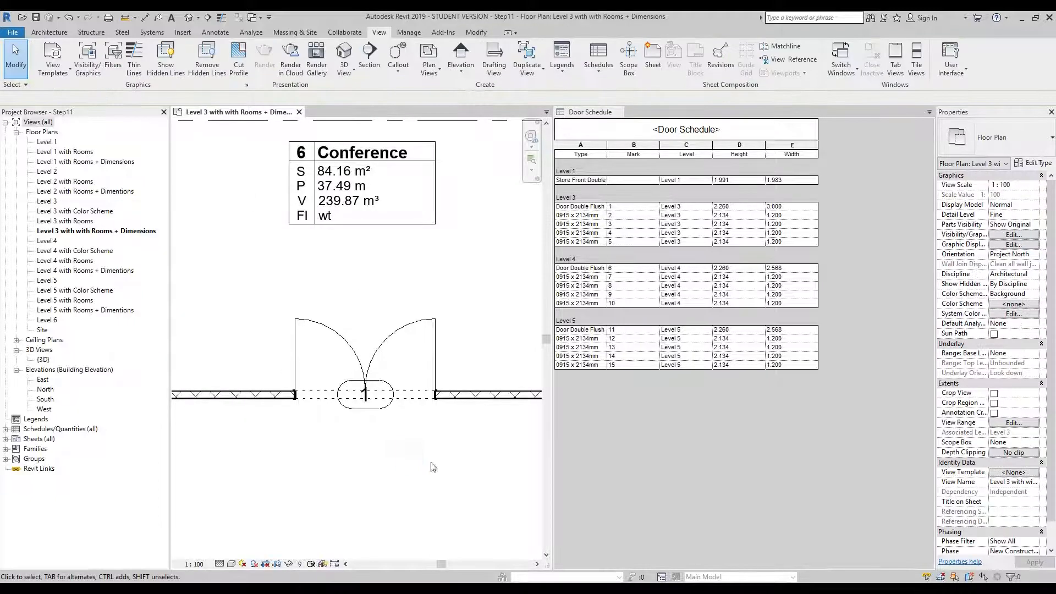
{"action": "middle_click_drag", "start_coordinate": [493, 459], "coordinate": [226, 446]}
{"action": "mouse_move", "coordinate": [432, 459]}
{"action": "middle_mouse_down"}
{"action": "mouse_move", "coordinate": [266, 444]}
{"action": "mouse_move", "coordinate": [300, 476]}
{"action": "middle_mouse_up"}
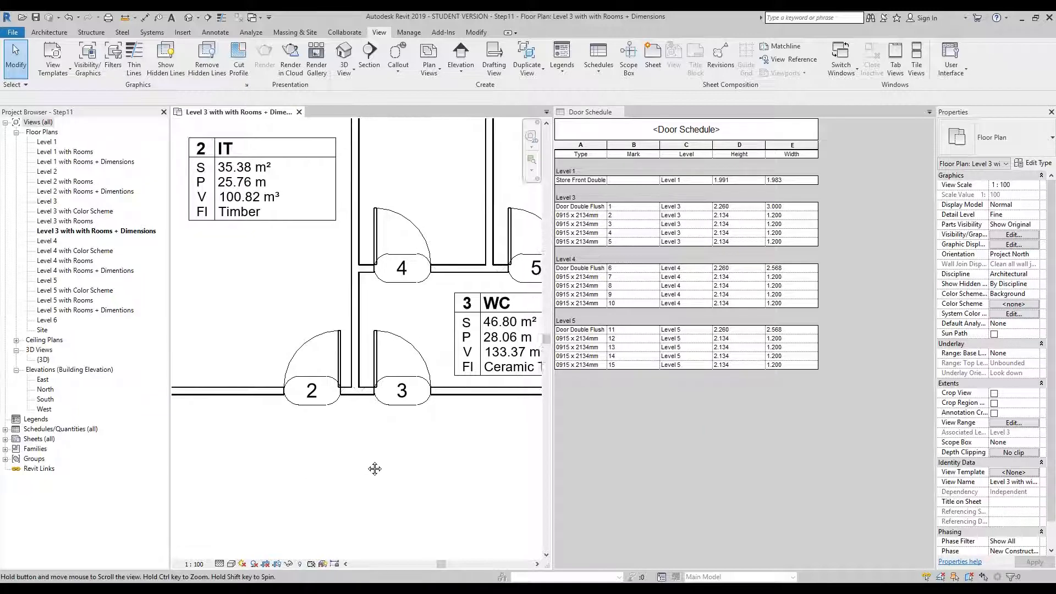
{"action": "middle_click_drag", "start_coordinate": [375, 469], "coordinate": [333, 465]}
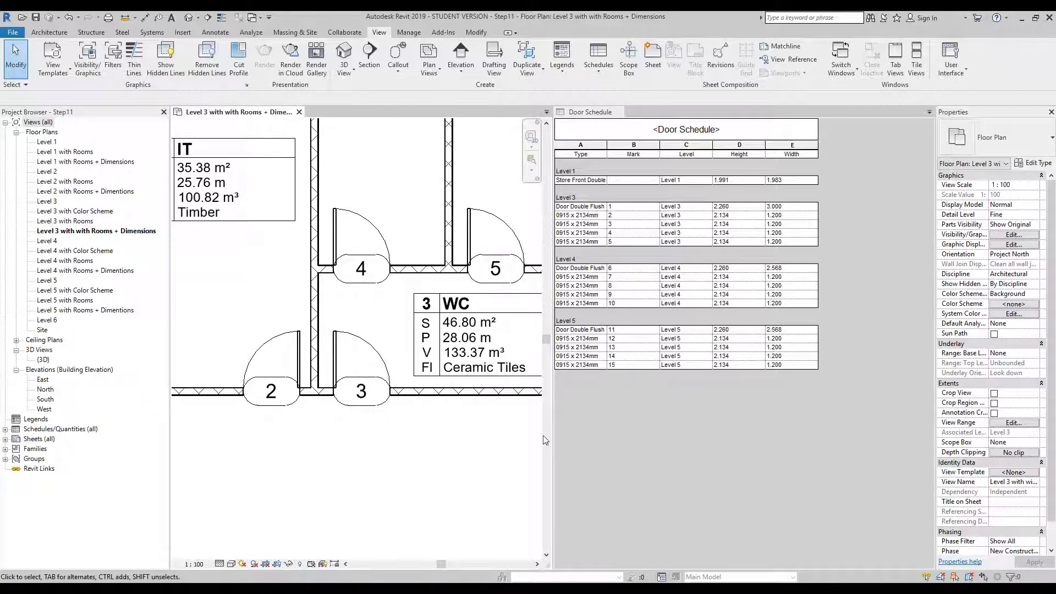
{"action": "left_click", "coordinate": [726, 433]}
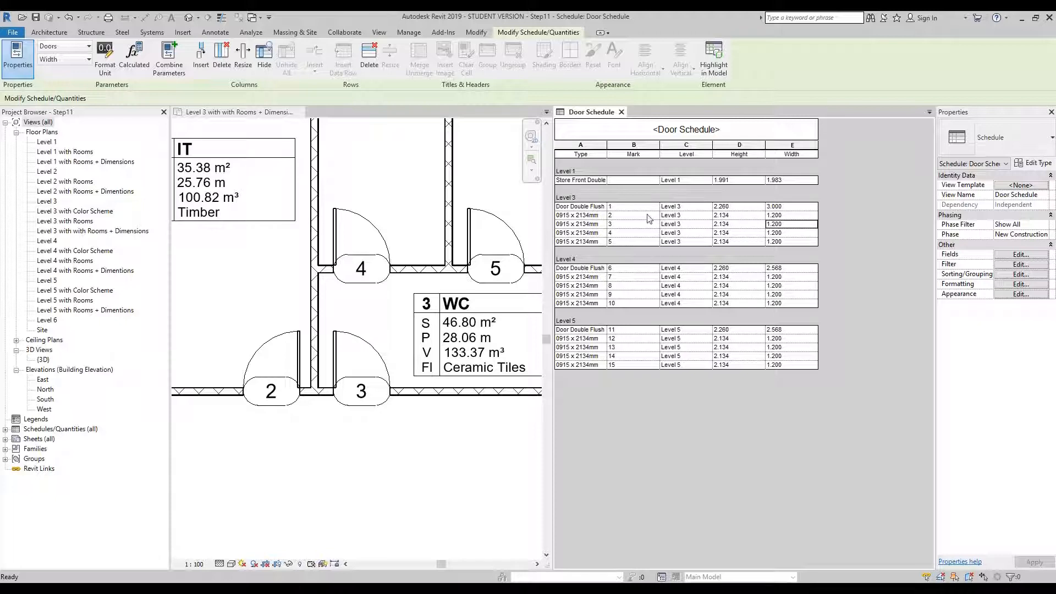
{"action": "left_click", "coordinate": [796, 215]}
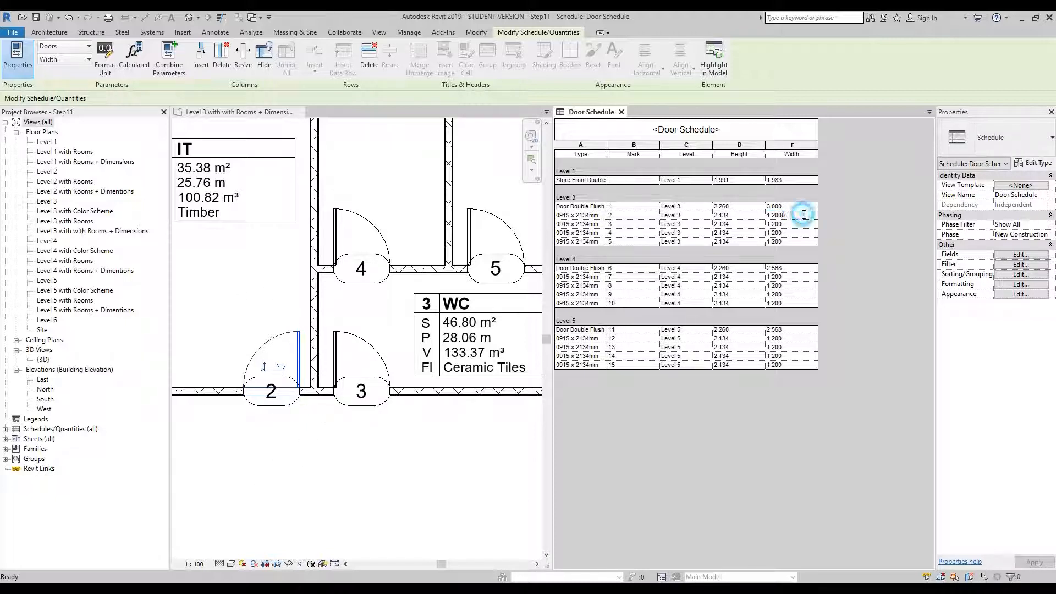
{"action": "type", "text": "1.5"}
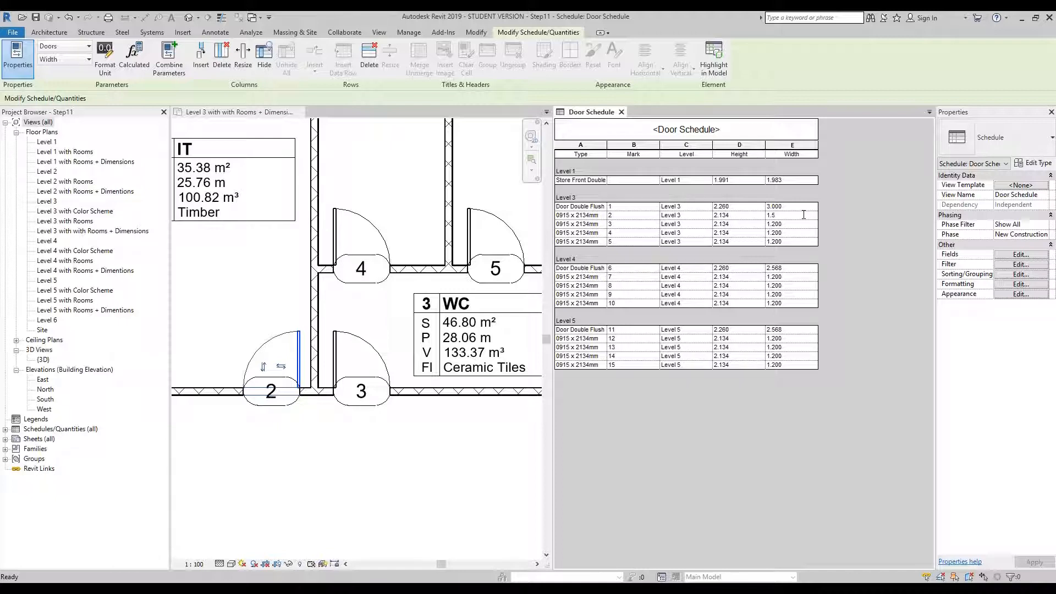
{"action": "key", "text": "Return"}
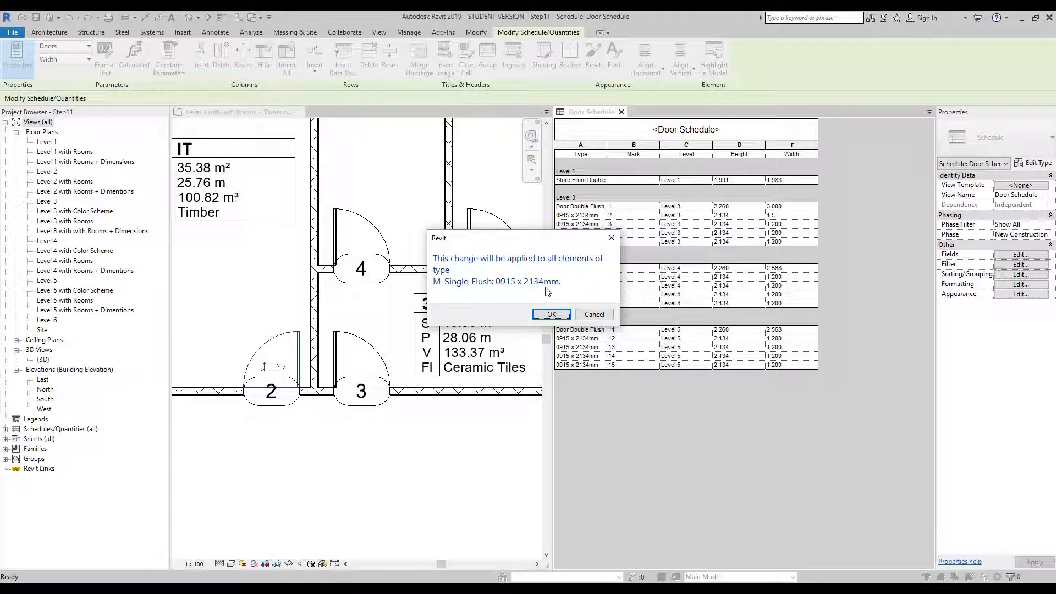
{"action": "left_click", "coordinate": [552, 315]}
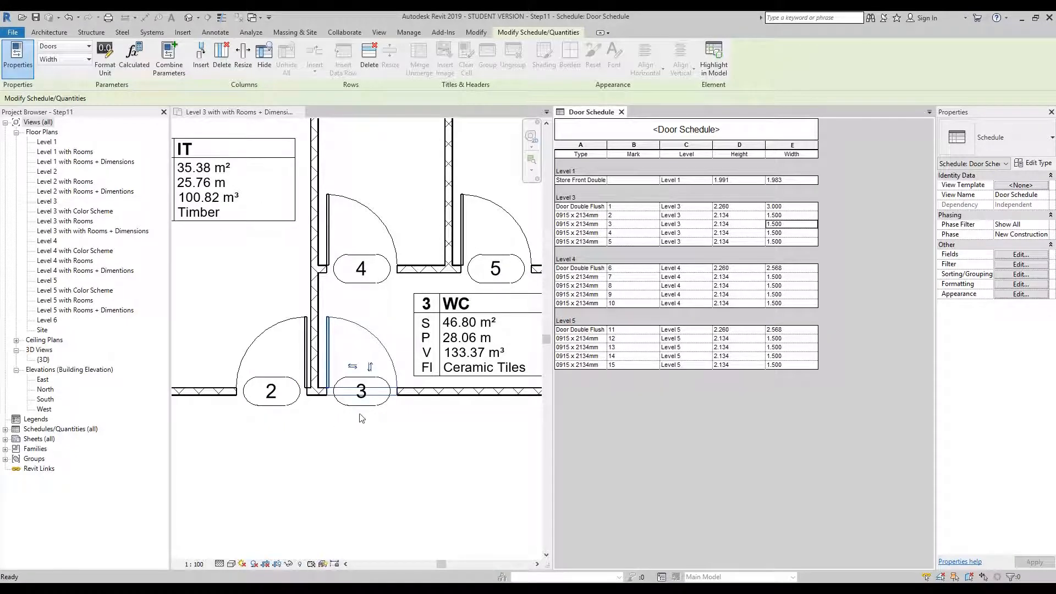
Step: Rename the M_Single-Flush type of door 3 in the floor plan to 0945 x 2134mm
{"action": "left_click", "coordinate": [431, 460]}
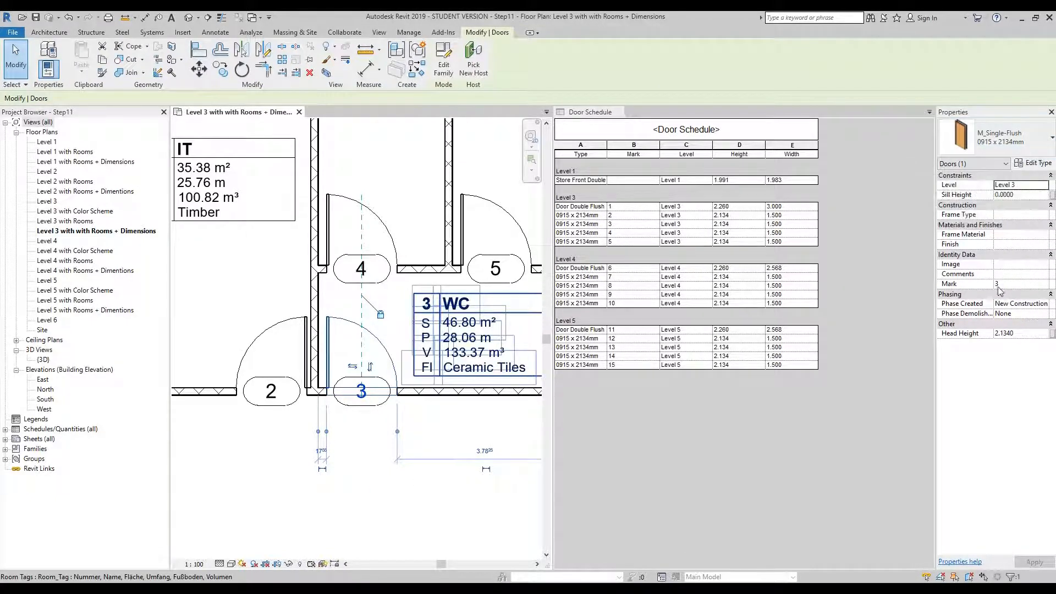
{"action": "left_click", "coordinate": [1040, 165]}
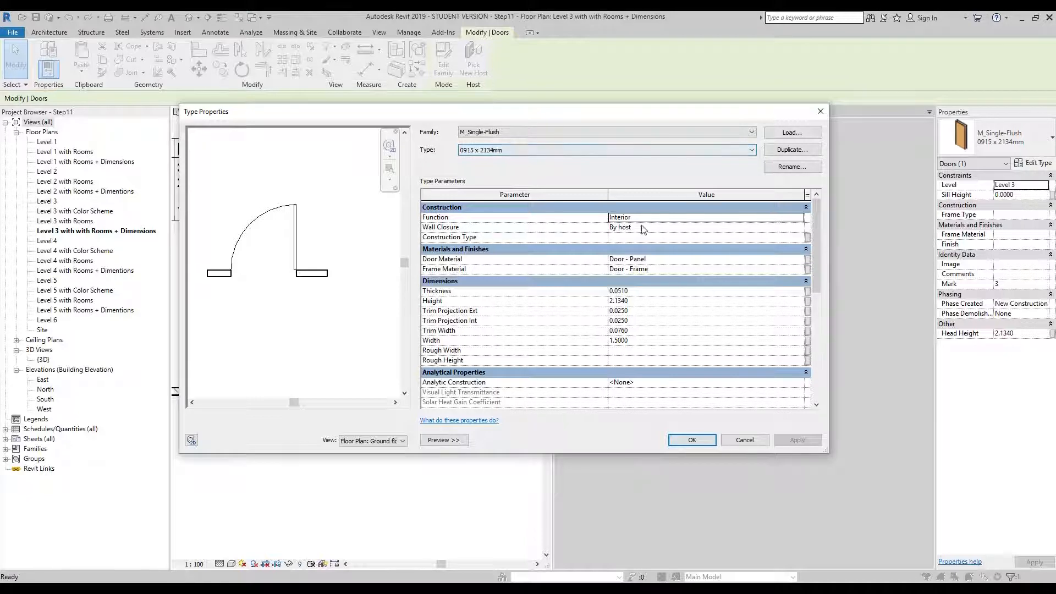
{"action": "left_click", "coordinate": [795, 167]}
{"action": "left_click", "coordinate": [483, 284]}
{"action": "left_click_drag", "start_coordinate": [487, 284], "coordinate": [479, 284]}
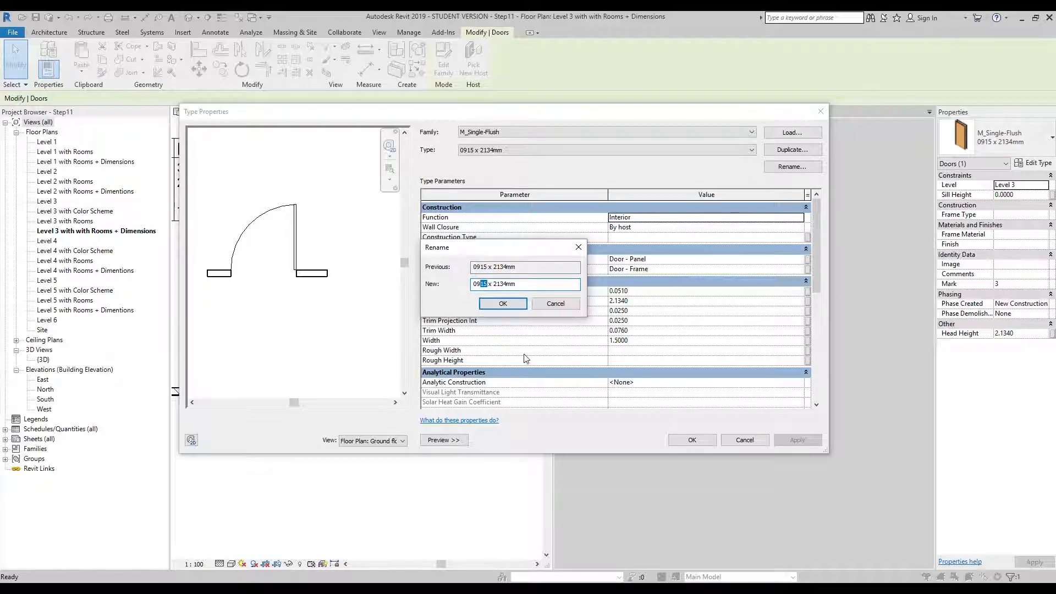
{"action": "type", "text": "45"}
{"action": "left_click", "coordinate": [503, 304]}
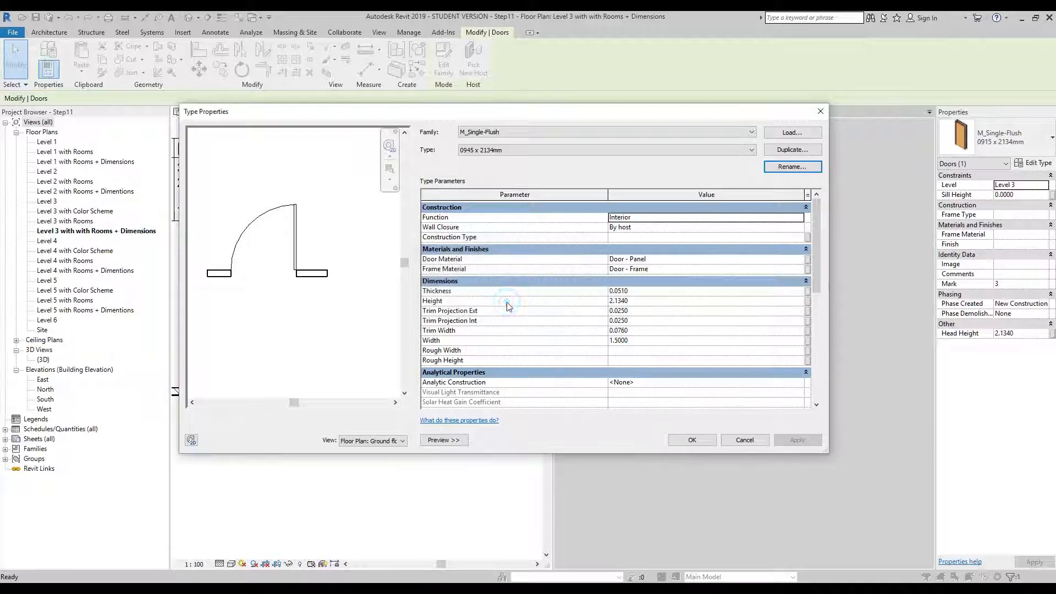
{"action": "left_click", "coordinate": [693, 440]}
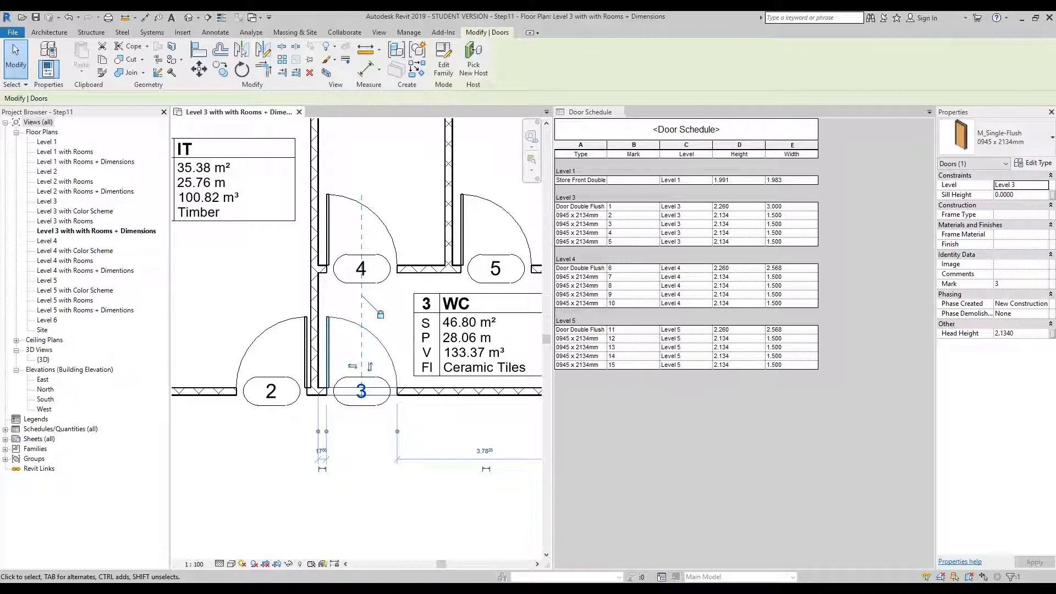
{"action": "key", "text": "Escape"}
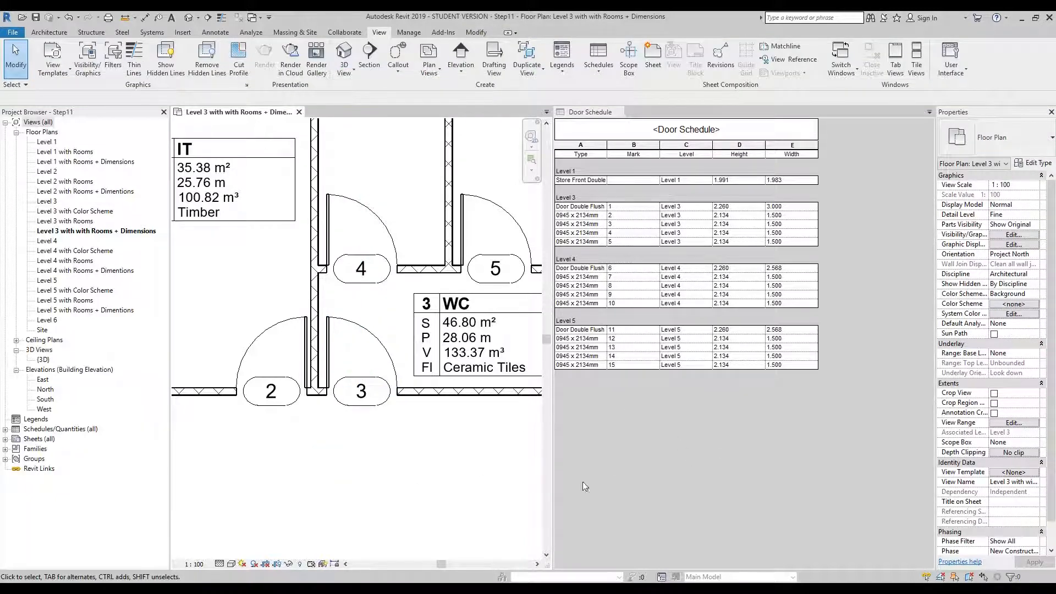
Step: Change the type of door 3 on Level 3 to 0813 x 2134mm in the door schedule
{"action": "left_click", "coordinate": [703, 435]}
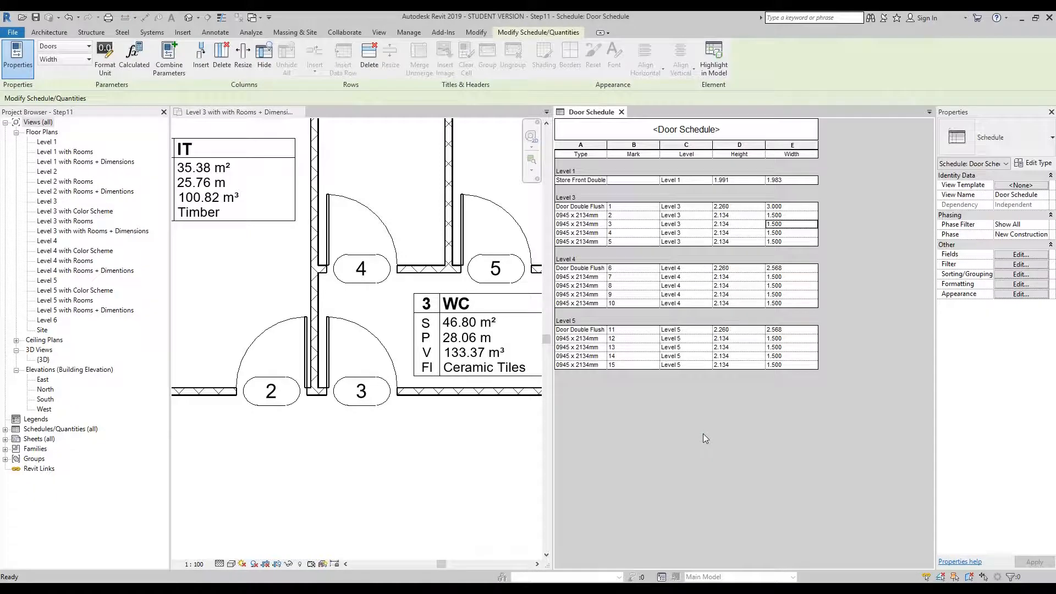
{"action": "left_click", "coordinate": [605, 226]}
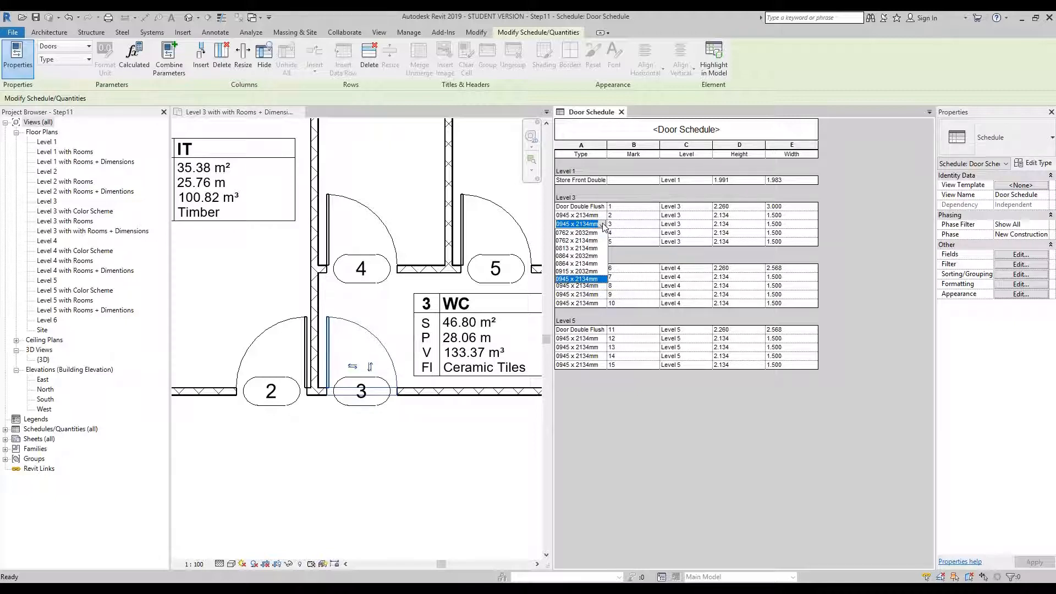
{"action": "left_click", "coordinate": [573, 248]}
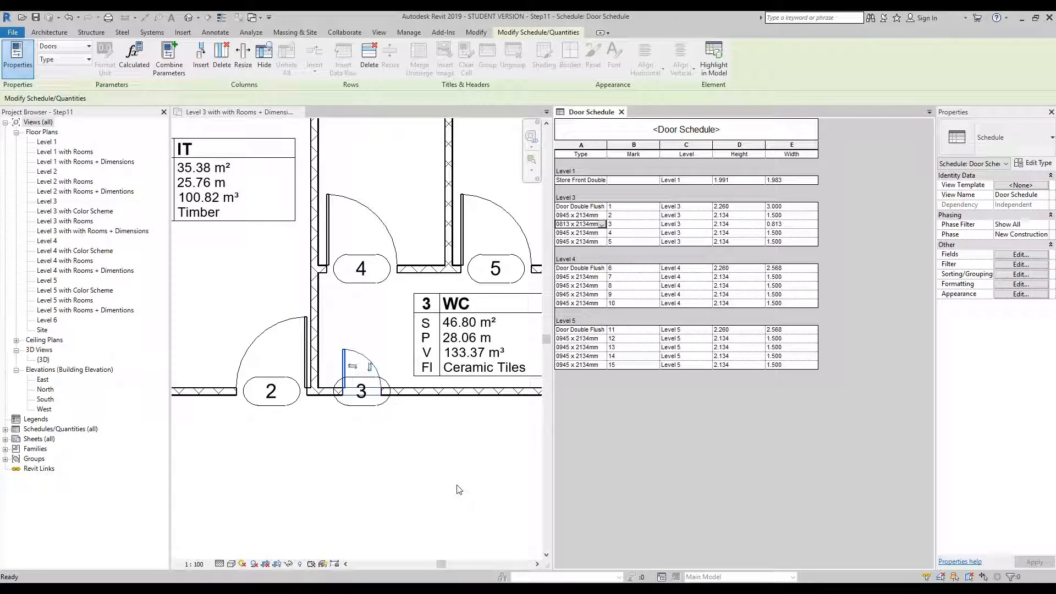
Step: Close the door schedule and show the whole Level 3 floor plan
{"action": "left_click", "coordinate": [856, 228]}
{"action": "left_click", "coordinate": [621, 112]}
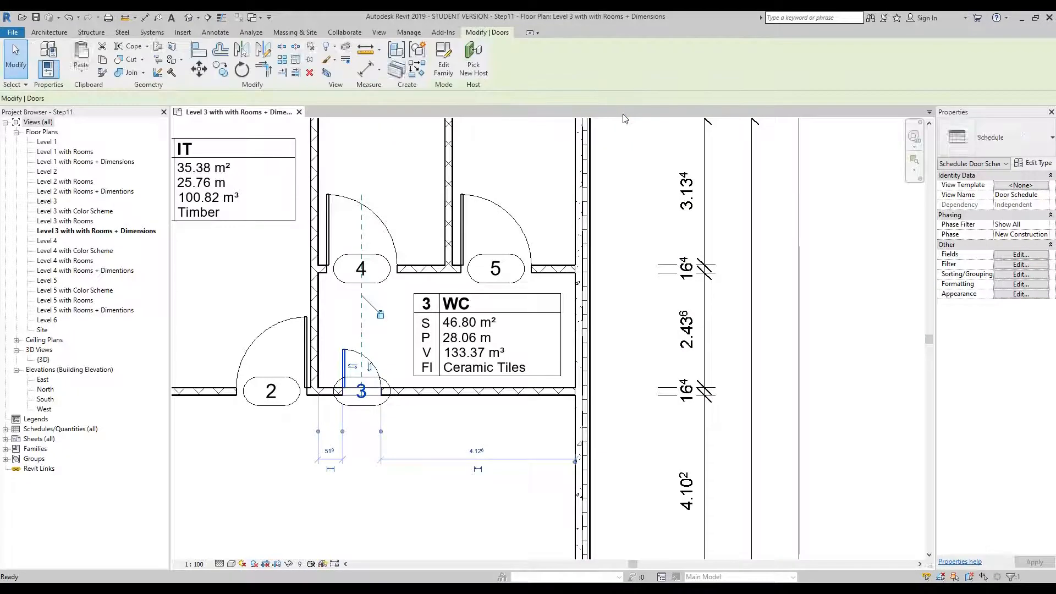
{"action": "scroll", "coordinate": [621, 215], "scroll_direction": "down", "scroll_amount": 6}
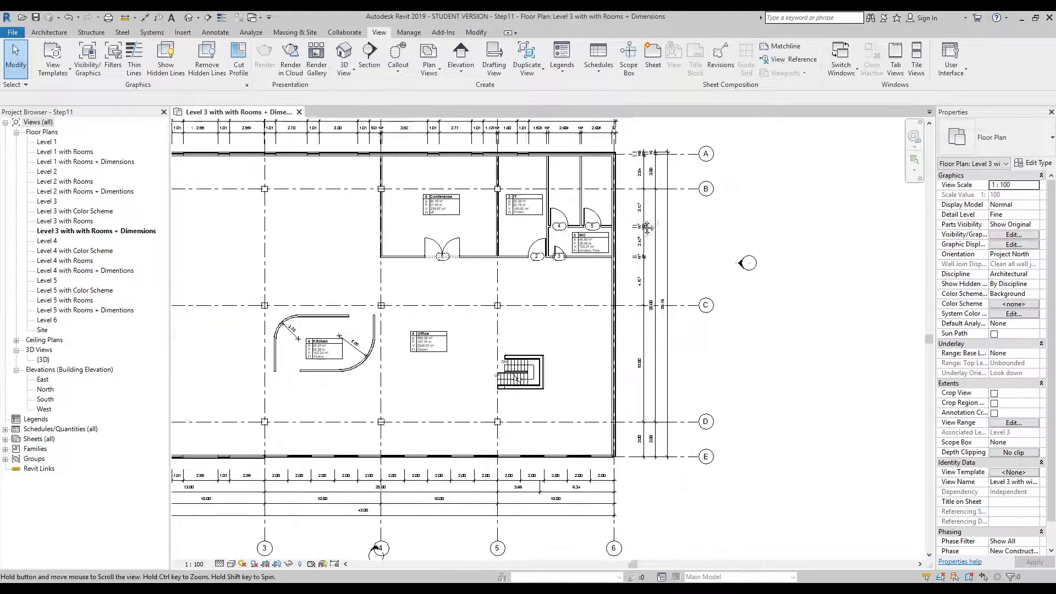
{"action": "middle_click_drag", "start_coordinate": [818, 220], "coordinate": [830, 236]}
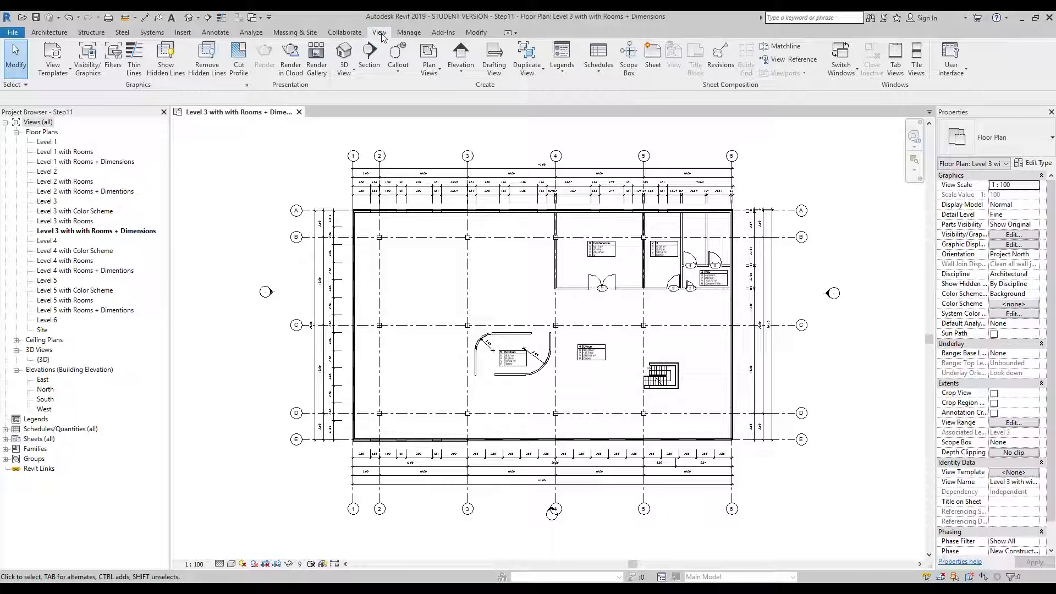
Step: Draw a horizontal building section across the full width of the Level 3 plan, between grids B and C just below the conference room
{"action": "left_click", "coordinate": [369, 62]}
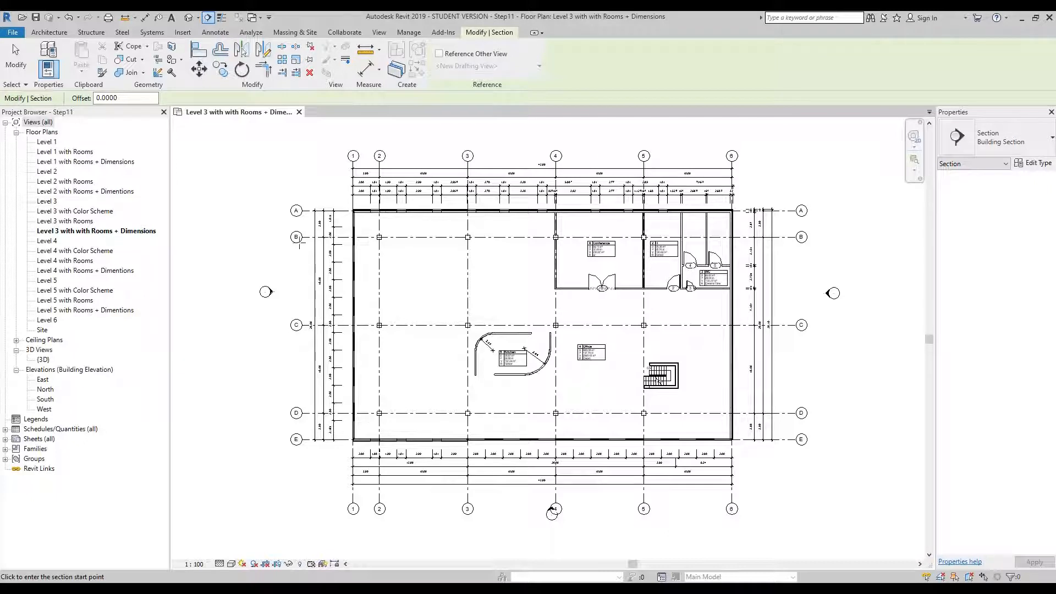
{"action": "left_click", "coordinate": [290, 300]}
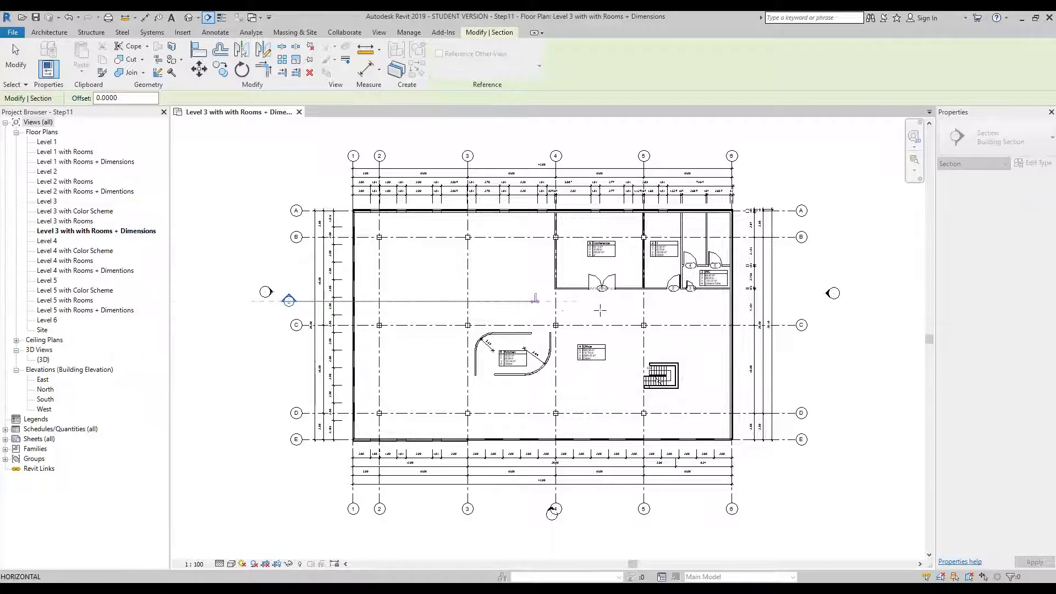
{"action": "left_click", "coordinate": [794, 301]}
{"action": "key", "text": "Escape"}
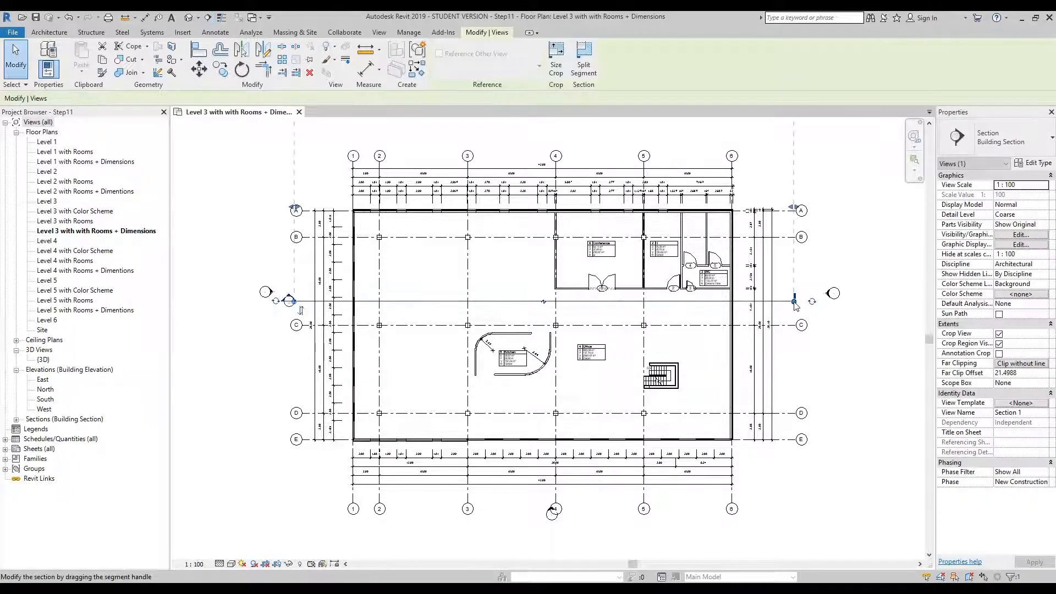
Step: Find the new section under Sections in the project views and open its view from the section head in the plan
{"action": "left_click", "coordinate": [17, 420]}
{"action": "left_click", "coordinate": [47, 430]}
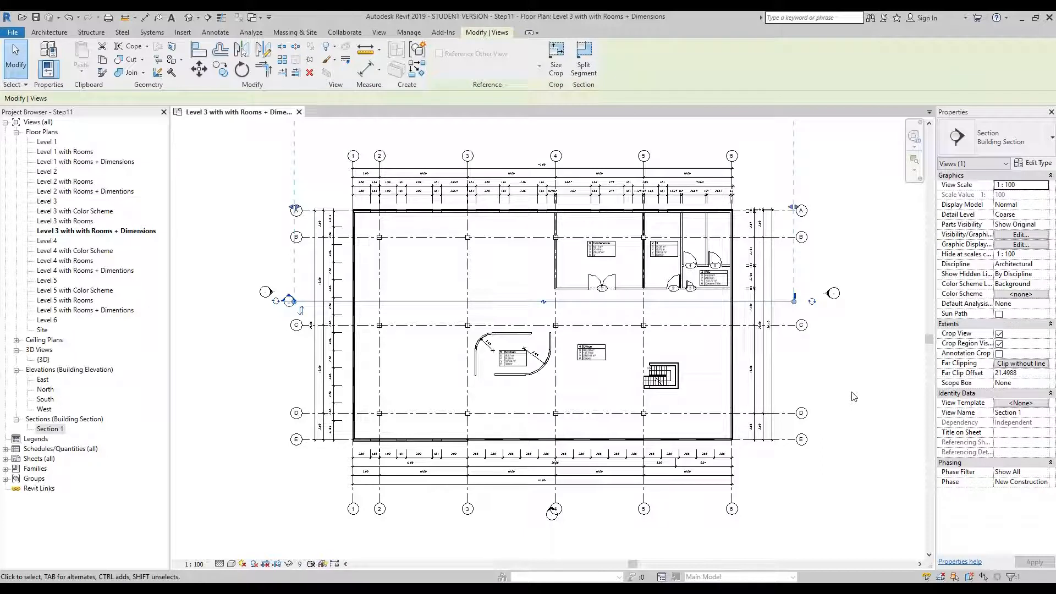
{"action": "left_click", "coordinate": [216, 372]}
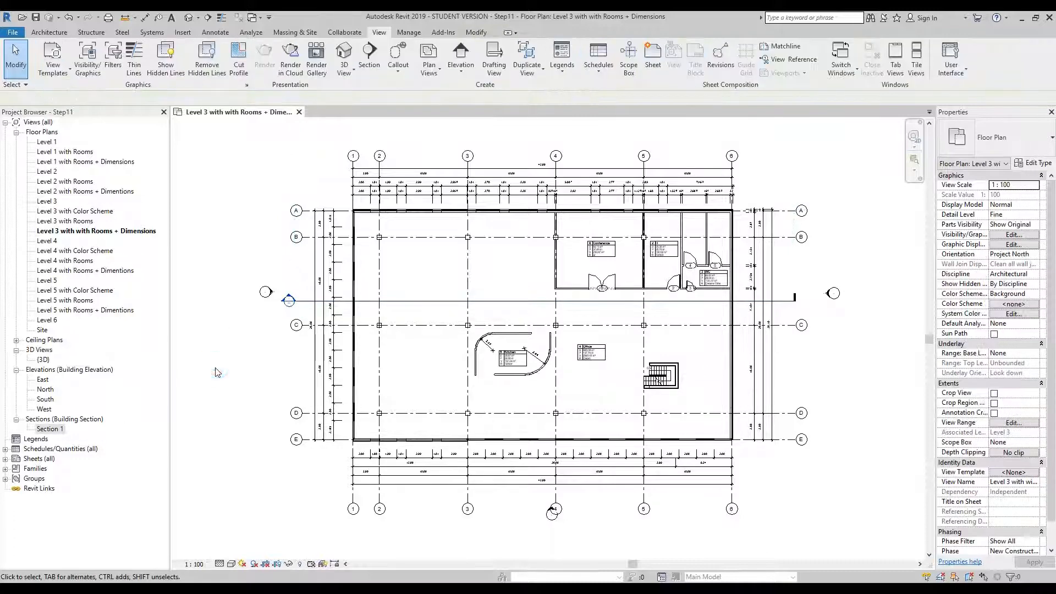
{"action": "left_click", "coordinate": [288, 301]}
{"action": "double_click", "coordinate": [289, 301]}
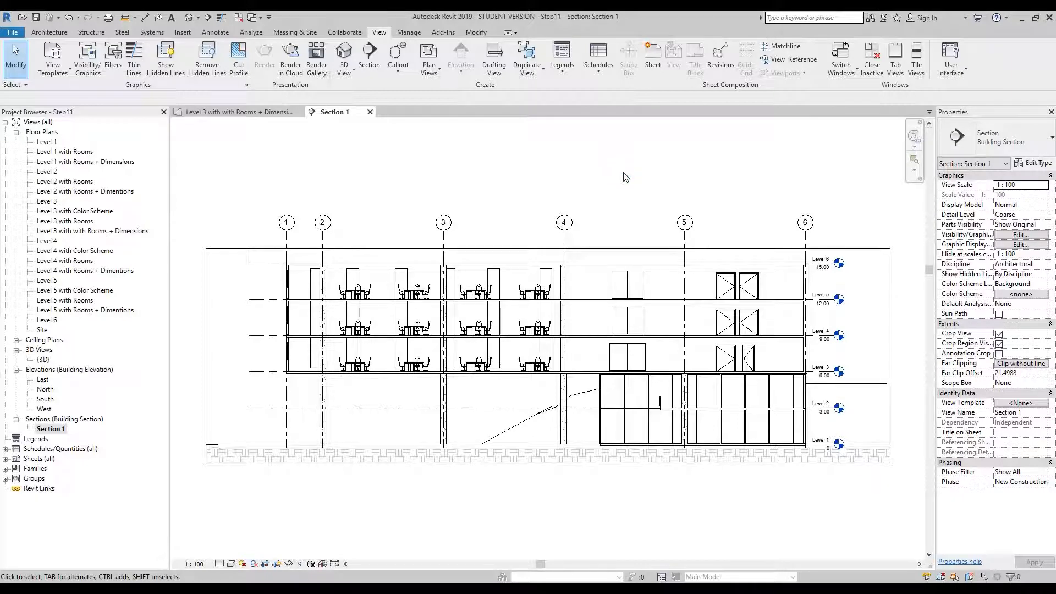
Step: Tile the section and Level 3 floor plan views side by side and fit both drawings to their windows
{"action": "key", "text": "w"}
{"action": "key", "text": "t"}
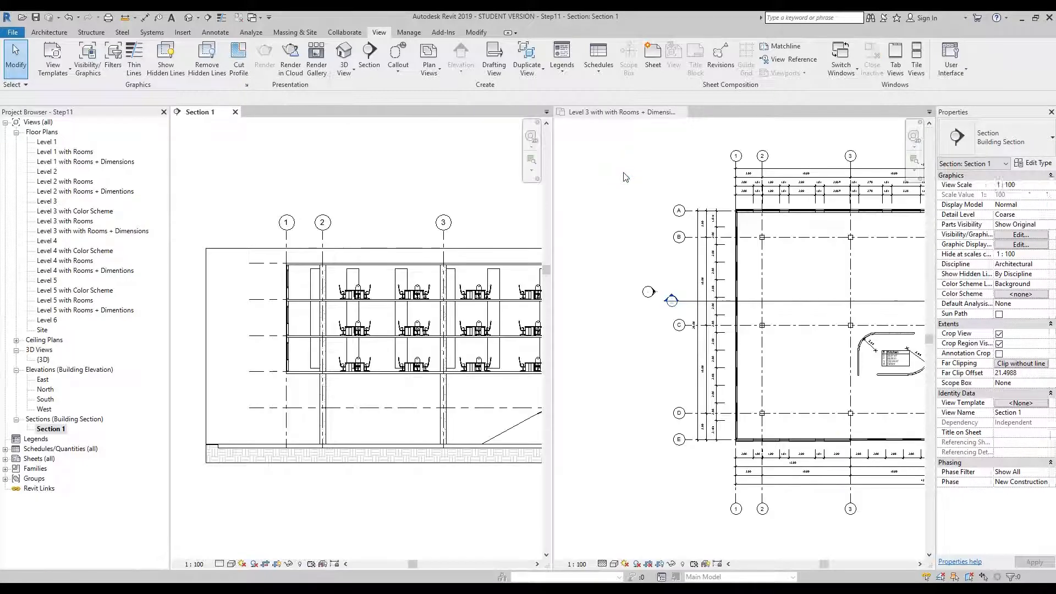
{"action": "key", "text": "z"}
{"action": "key", "text": "a"}
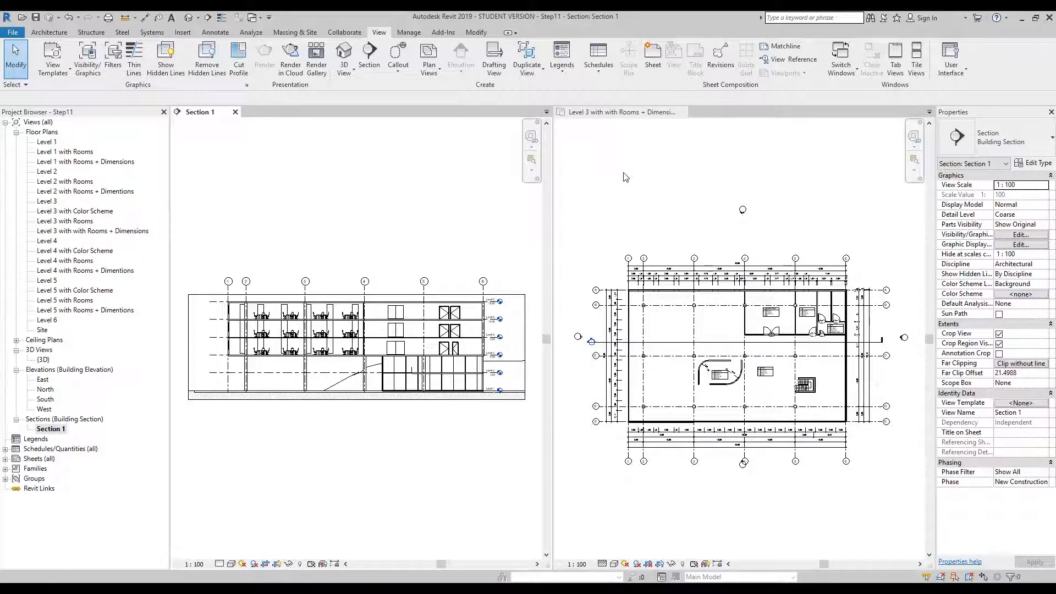
Step: Flip the section line in the Level 3 plan so that it looks towards grid E
{"action": "left_click", "coordinate": [626, 177]}
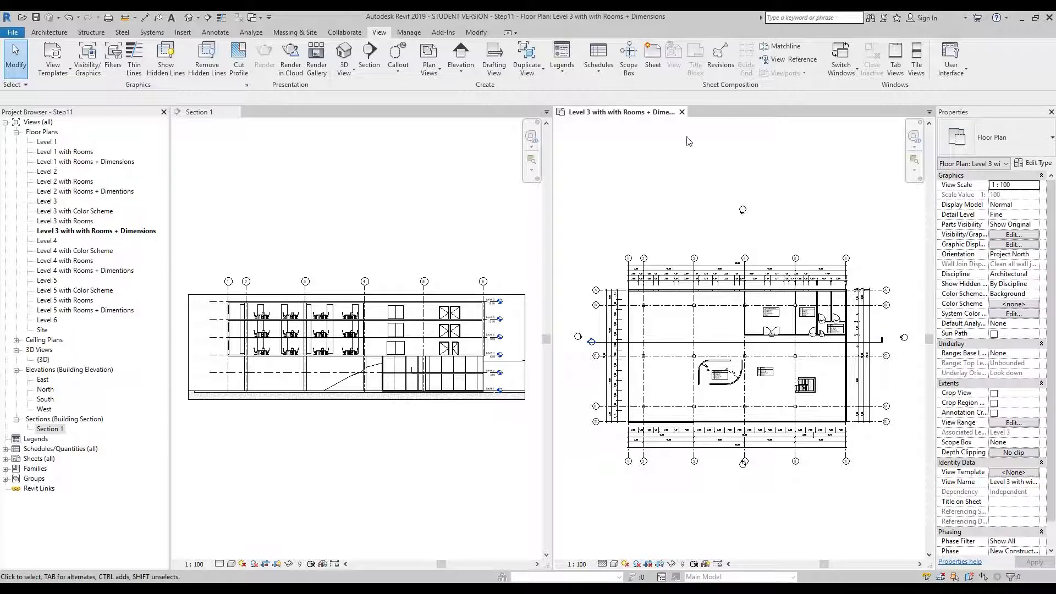
{"action": "left_click", "coordinate": [668, 346]}
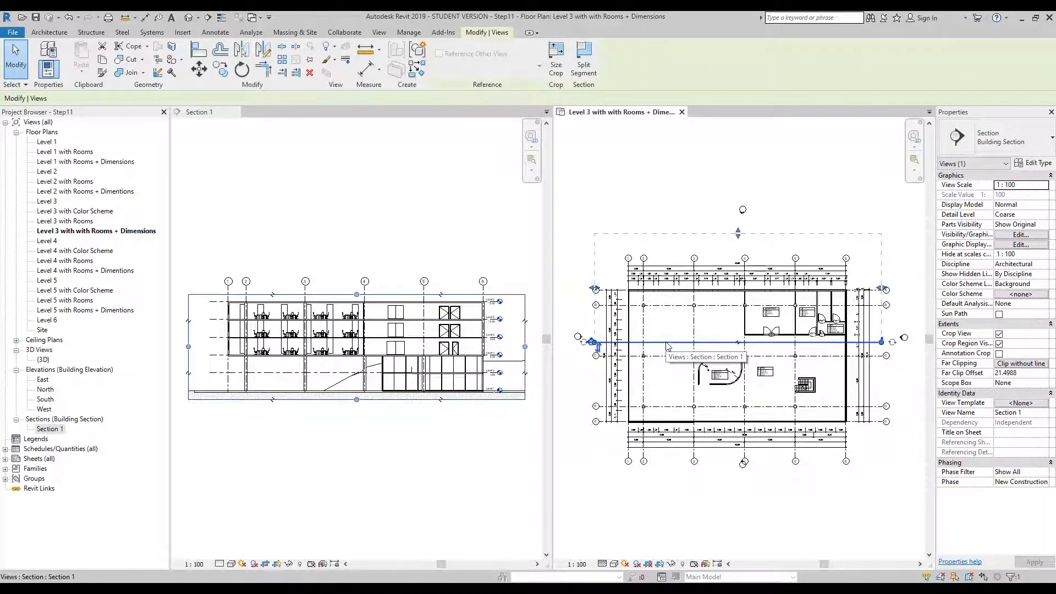
{"action": "scroll", "coordinate": [588, 352], "scroll_direction": "up", "scroll_amount": 5}
{"action": "middle_click_drag", "start_coordinate": [600, 350], "coordinate": [631, 379]}
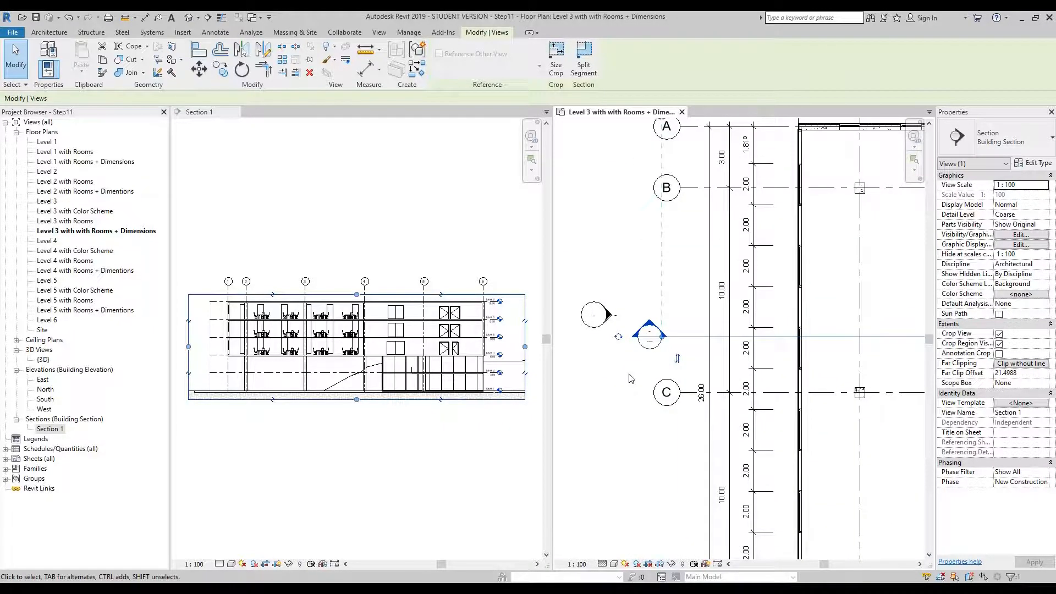
{"action": "left_click", "coordinate": [678, 361]}
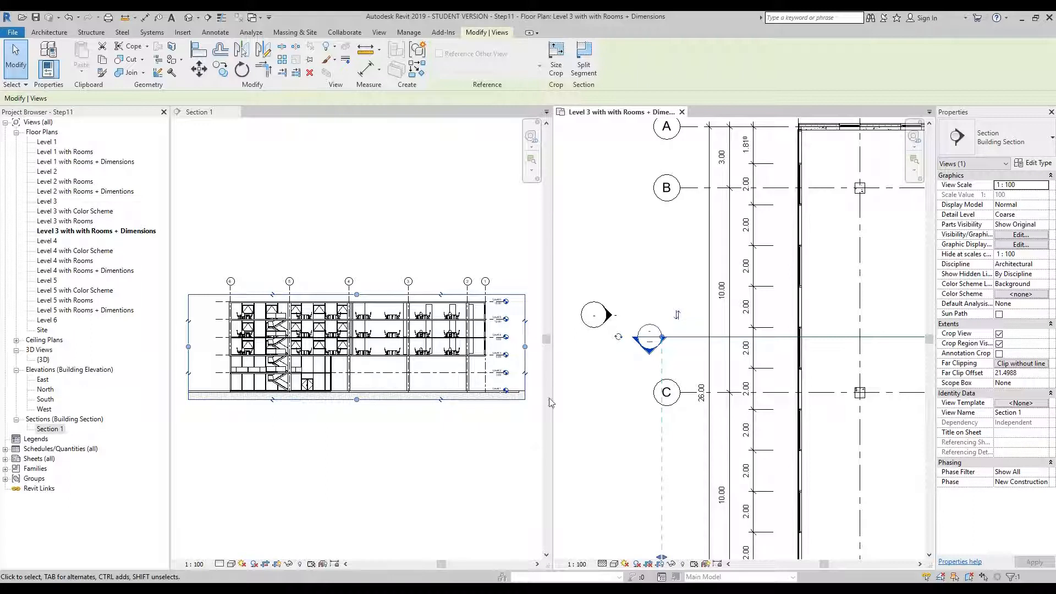
{"action": "left_click", "coordinate": [366, 205]}
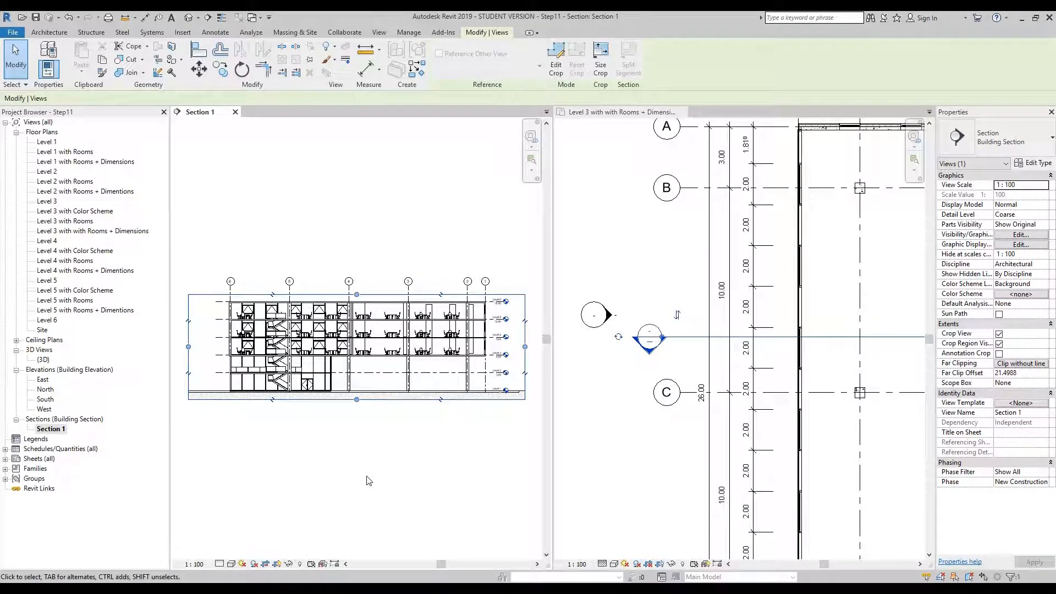
{"action": "left_click", "coordinate": [641, 230]}
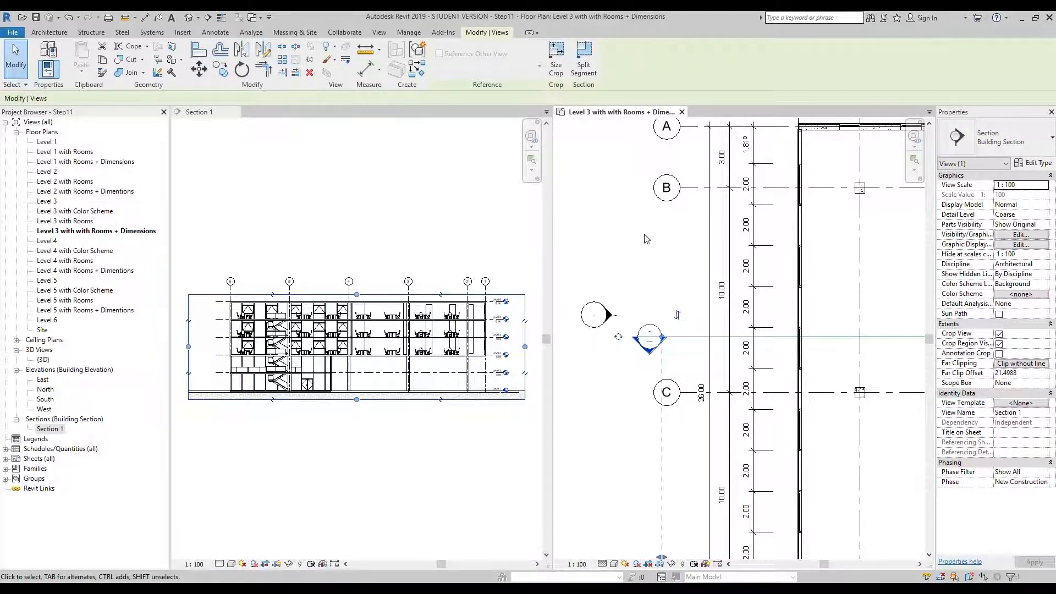
Step: Shorten the section's view depth in the plan to a far clip offset of about 6.39
{"action": "left_click", "coordinate": [633, 244]}
{"action": "scroll", "coordinate": [620, 254], "scroll_direction": "down", "scroll_amount": 5}
{"action": "middle_click_drag", "start_coordinate": [620, 255], "coordinate": [588, 242]}
{"action": "scroll", "coordinate": [587, 242], "scroll_direction": "down", "scroll_amount": 1}
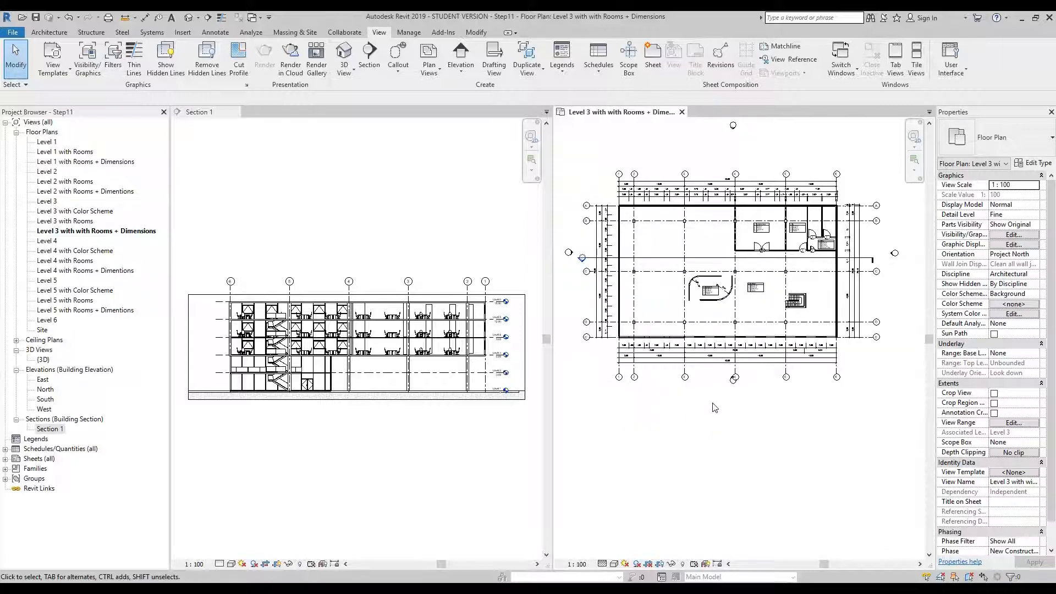
{"action": "left_click", "coordinate": [661, 258]}
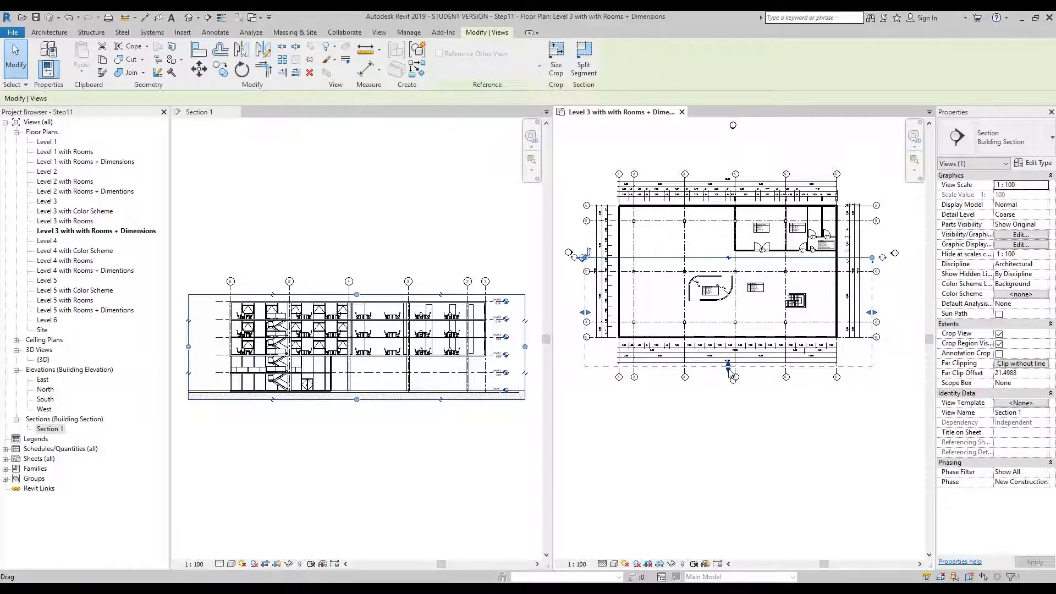
{"action": "left_click_drag", "start_coordinate": [731, 374], "coordinate": [727, 292]}
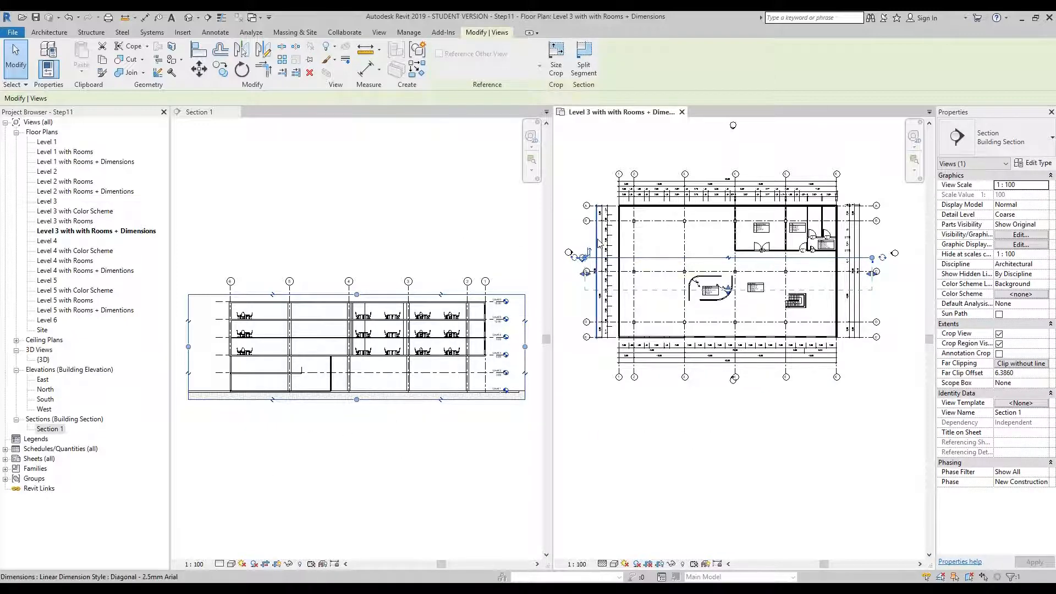
Step: Flip the section line back so that it looks towards grid A
{"action": "scroll", "coordinate": [589, 255], "scroll_direction": "up", "scroll_amount": 5}
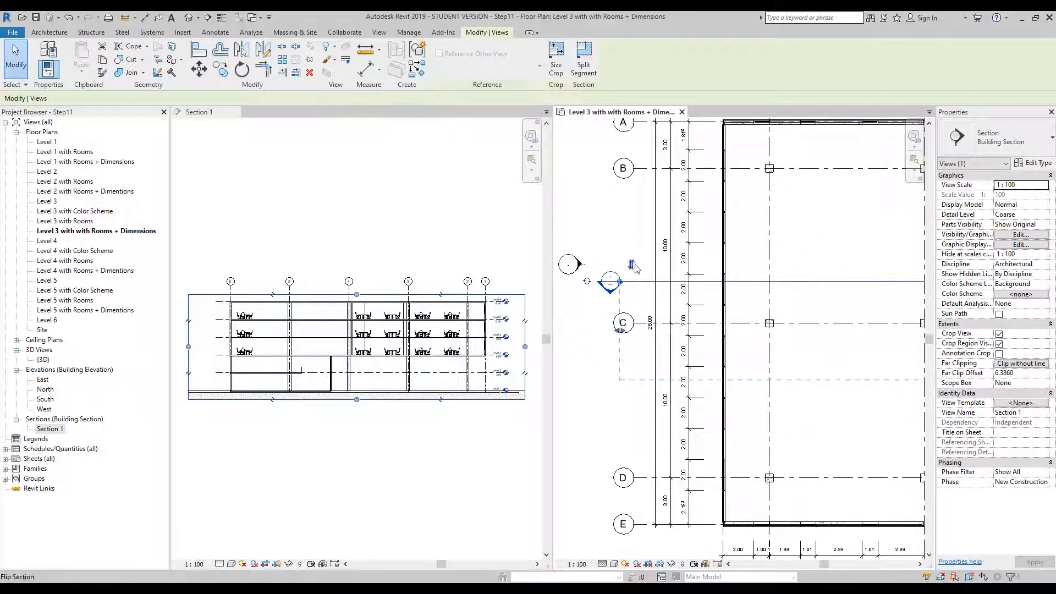
{"action": "left_click", "coordinate": [632, 267]}
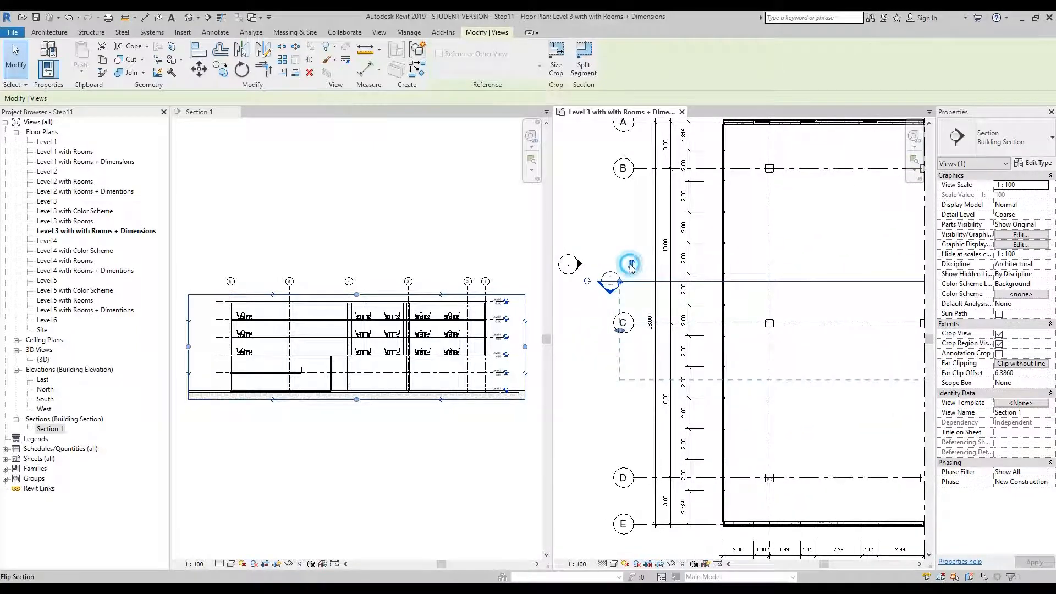
{"action": "scroll", "coordinate": [613, 272], "scroll_direction": "down", "scroll_amount": 3}
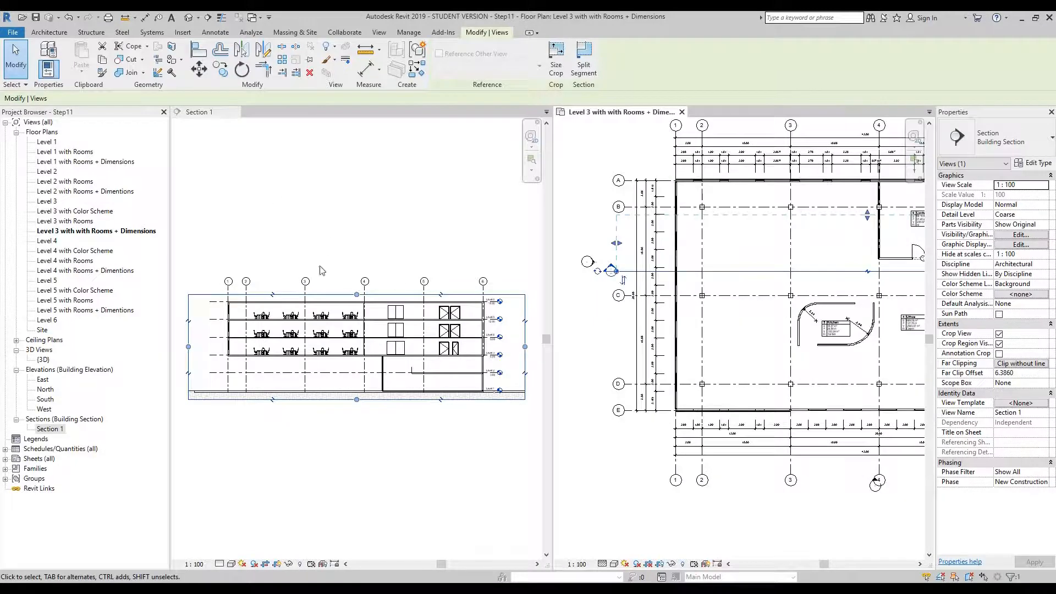
Step: Extend the section's view depth in the plan past grid A, to a far clip offset of about 18.77
{"action": "scroll", "coordinate": [640, 489], "scroll_direction": "down", "scroll_amount": 2}
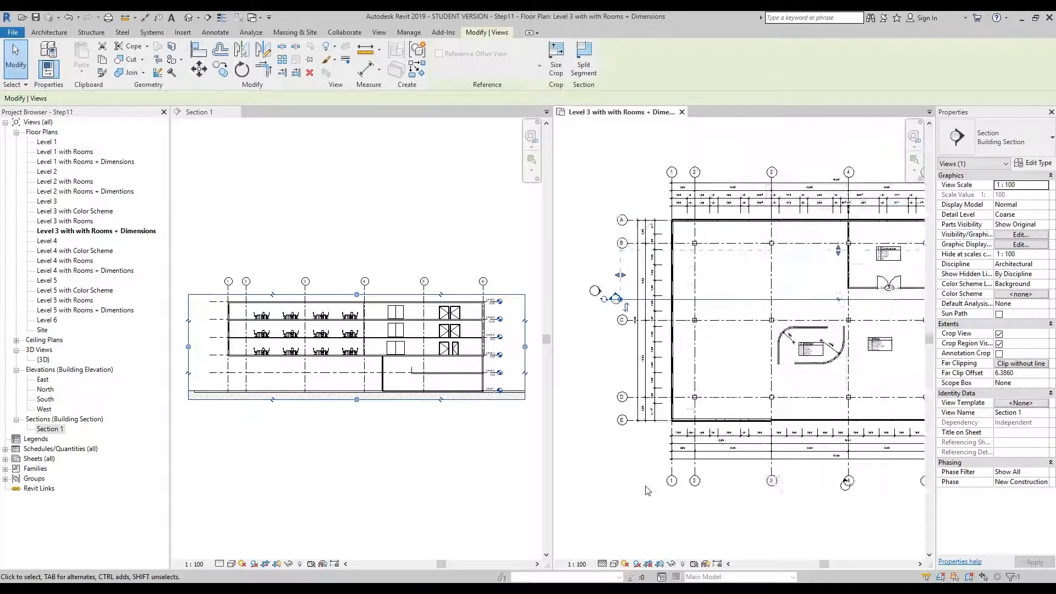
{"action": "middle_click_drag", "start_coordinate": [808, 513], "coordinate": [754, 495]}
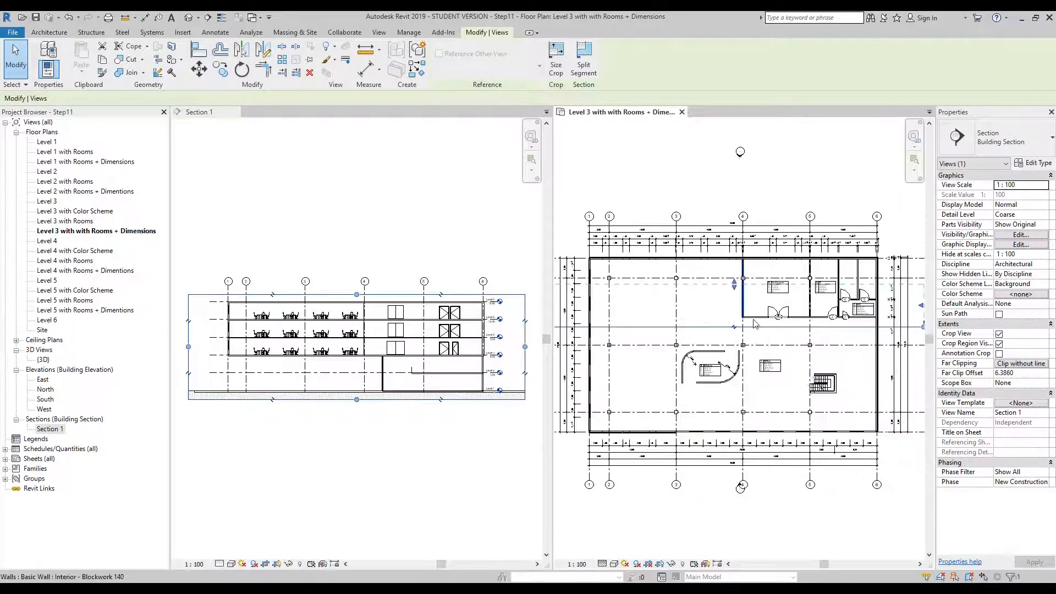
{"action": "left_click_drag", "start_coordinate": [740, 294], "coordinate": [738, 217]}
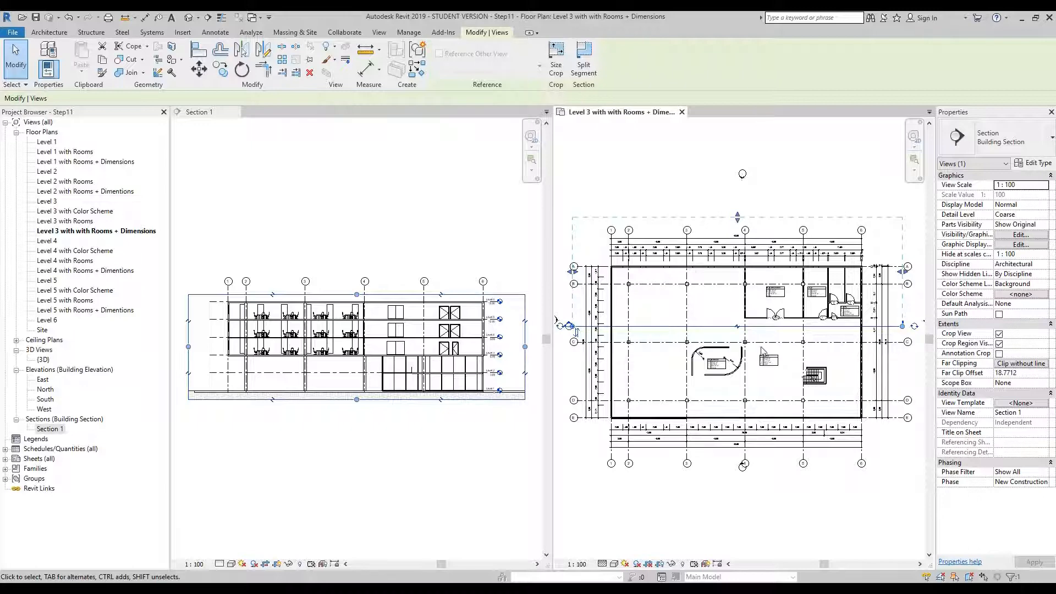
Step: Split the section line below the conference room's double door and offset the segment on the grid 6 side to cut through the staircase
{"action": "left_click", "coordinate": [582, 57]}
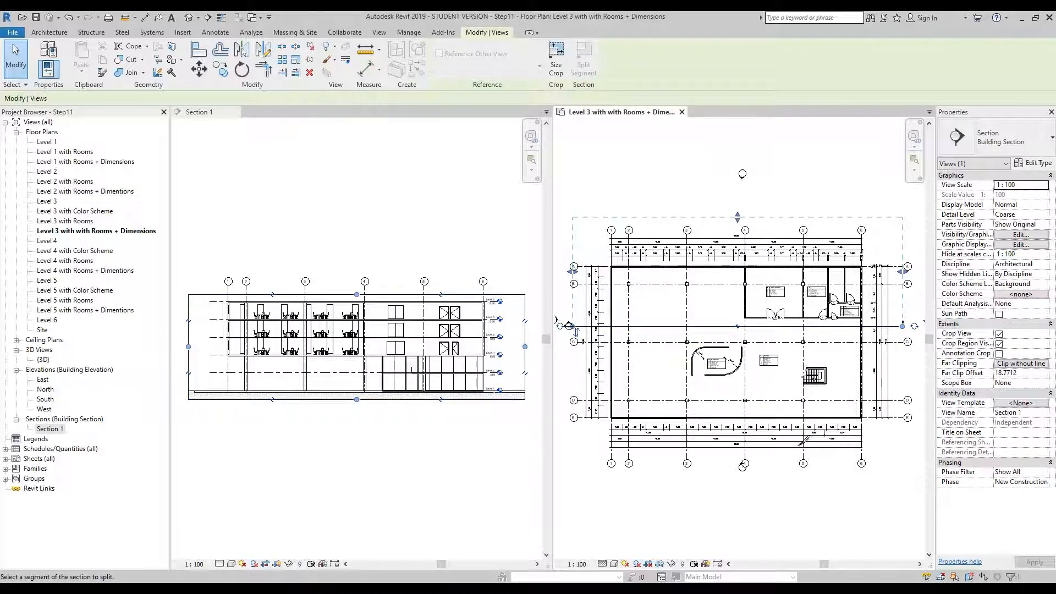
{"action": "scroll", "coordinate": [737, 326], "scroll_direction": "up", "scroll_amount": 5}
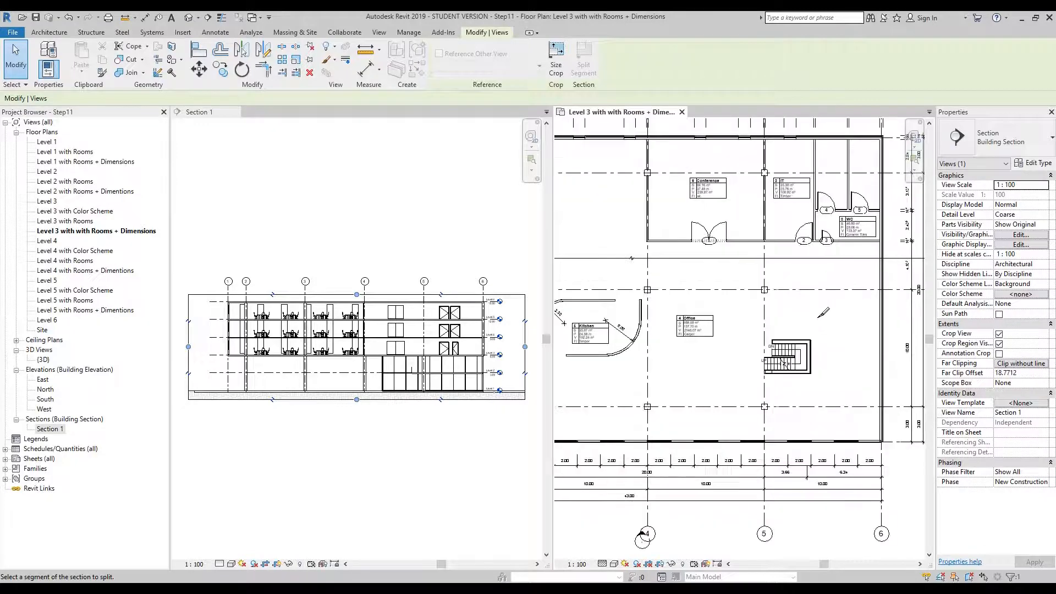
{"action": "middle_click_drag", "start_coordinate": [729, 236], "coordinate": [718, 282]}
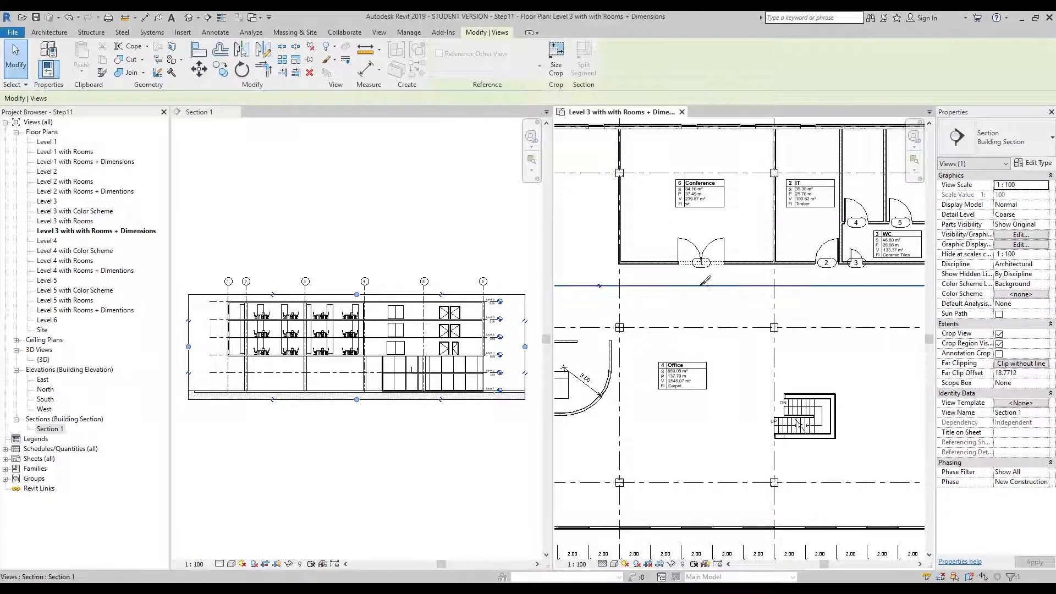
{"action": "left_click", "coordinate": [699, 285]}
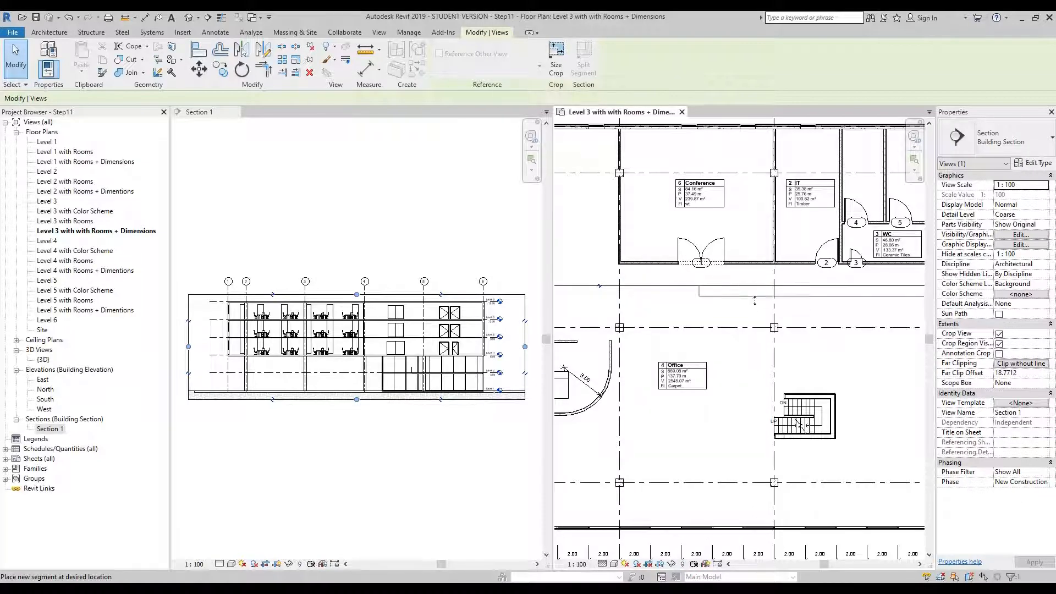
{"action": "scroll", "coordinate": [715, 386], "scroll_direction": "down", "scroll_amount": 3}
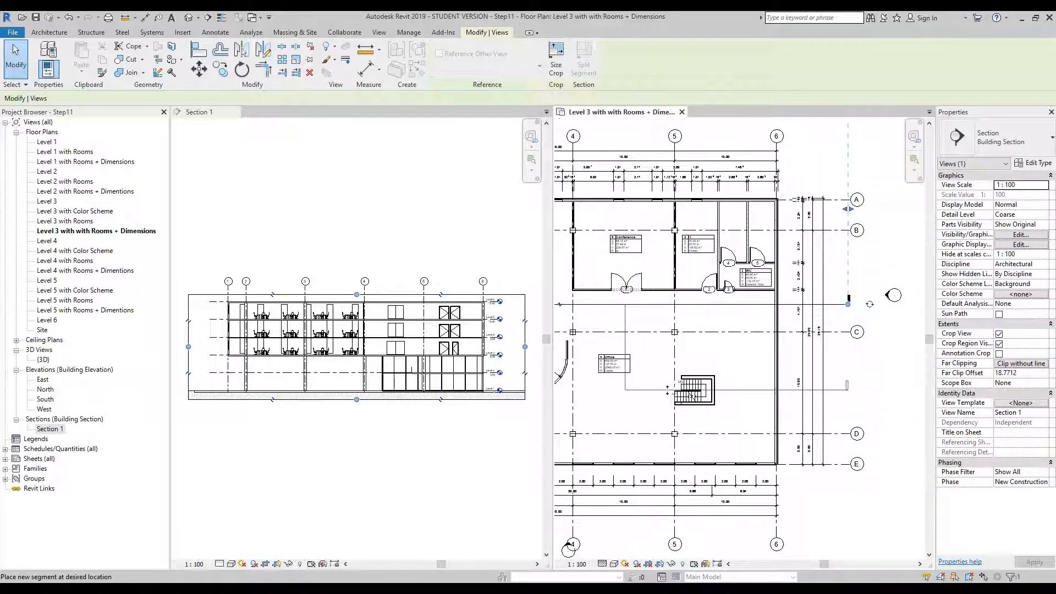
{"action": "left_click", "coordinate": [670, 389]}
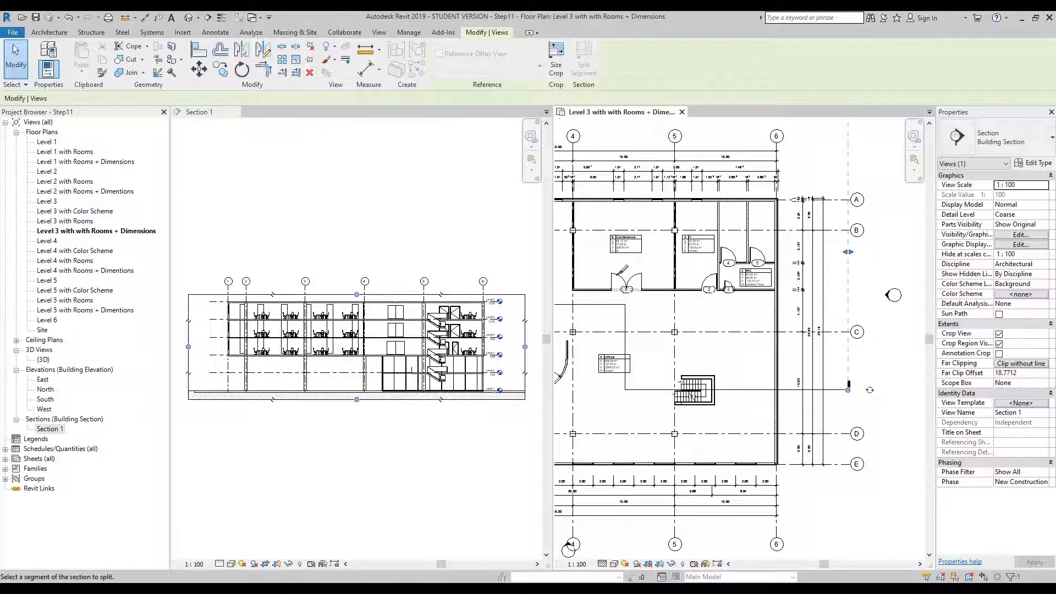
{"action": "key", "text": "Escape"}
{"action": "key", "text": "Escape"}
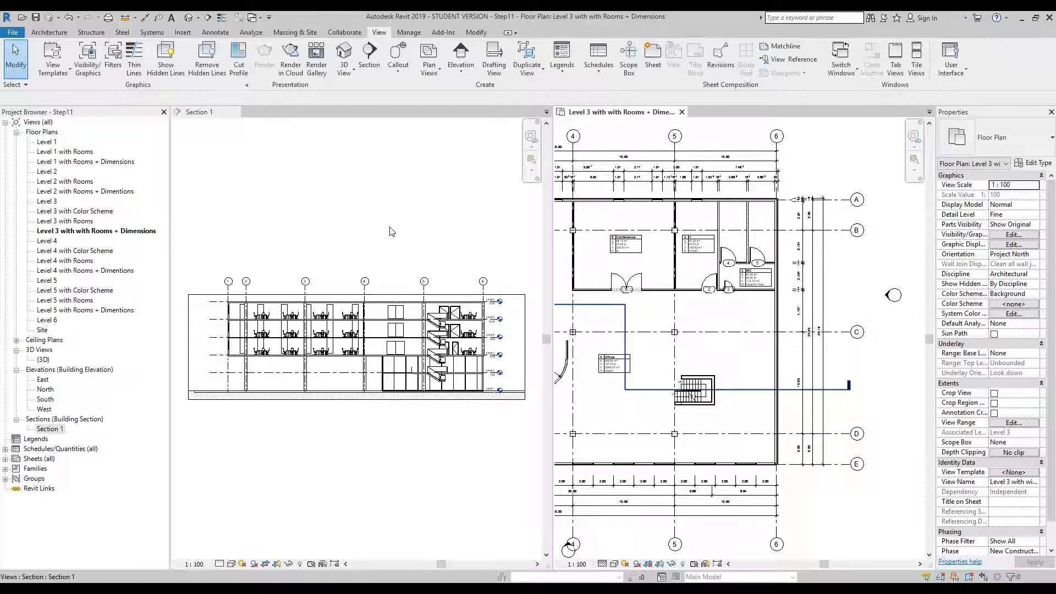
Step: Close the floor plan and section views and close the Step11 project without saving the changes
{"action": "left_click", "coordinate": [682, 112]}
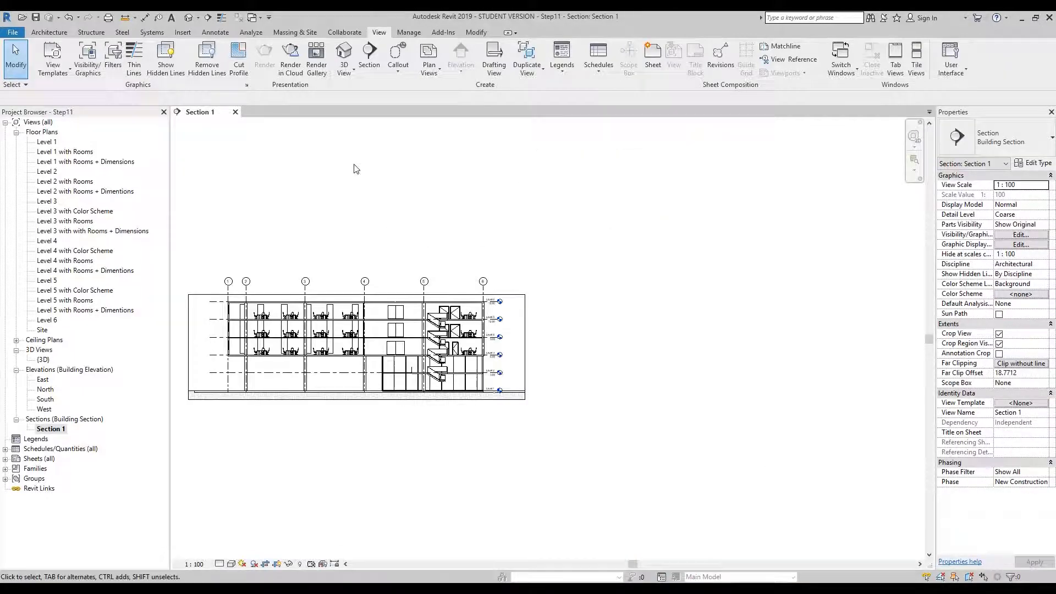
{"action": "left_click", "coordinate": [235, 112]}
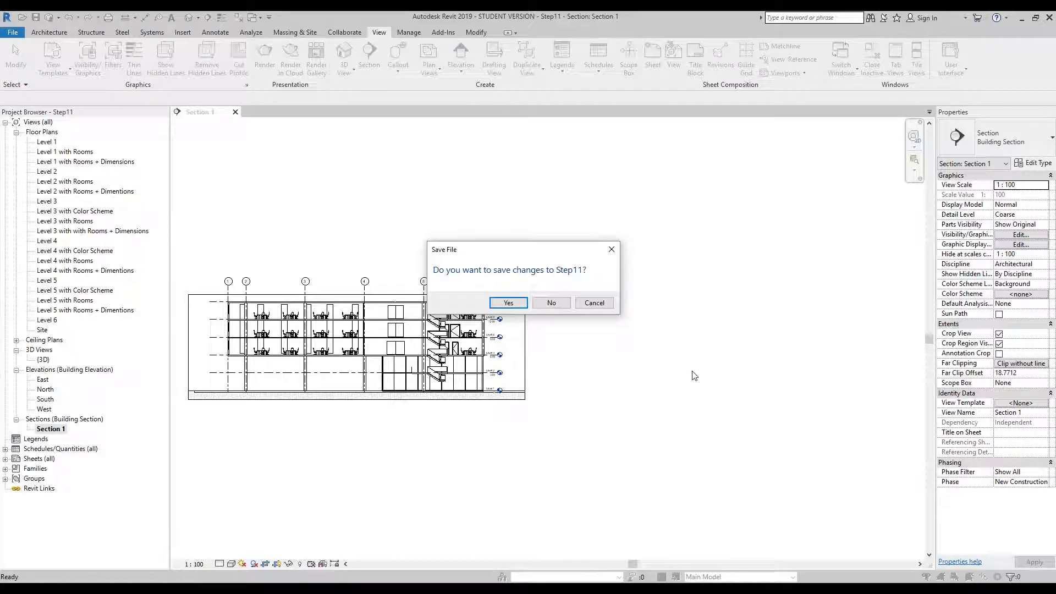
{"action": "left_click", "coordinate": [551, 303]}
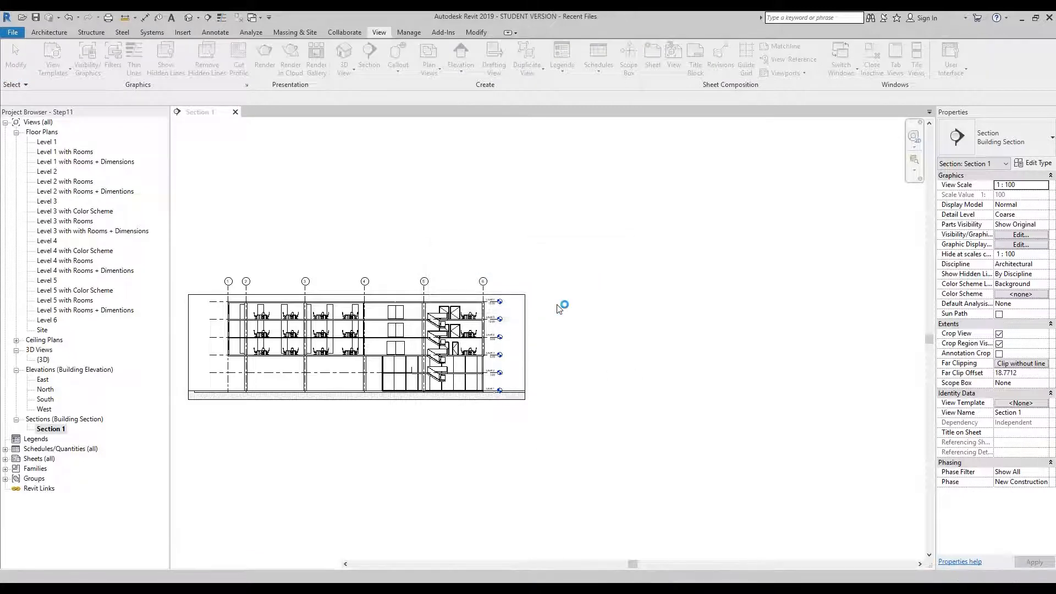